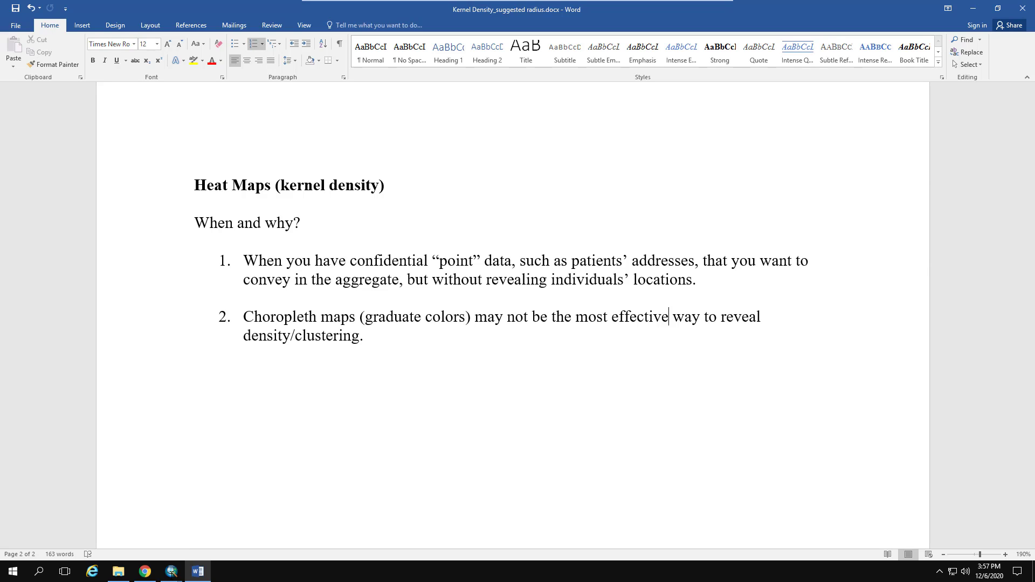
Step: Switch to ArcMap and view the Cholera_Deaths layer's attribute table, closing it when finished
mouse_move(172, 572)
click(86, 536)
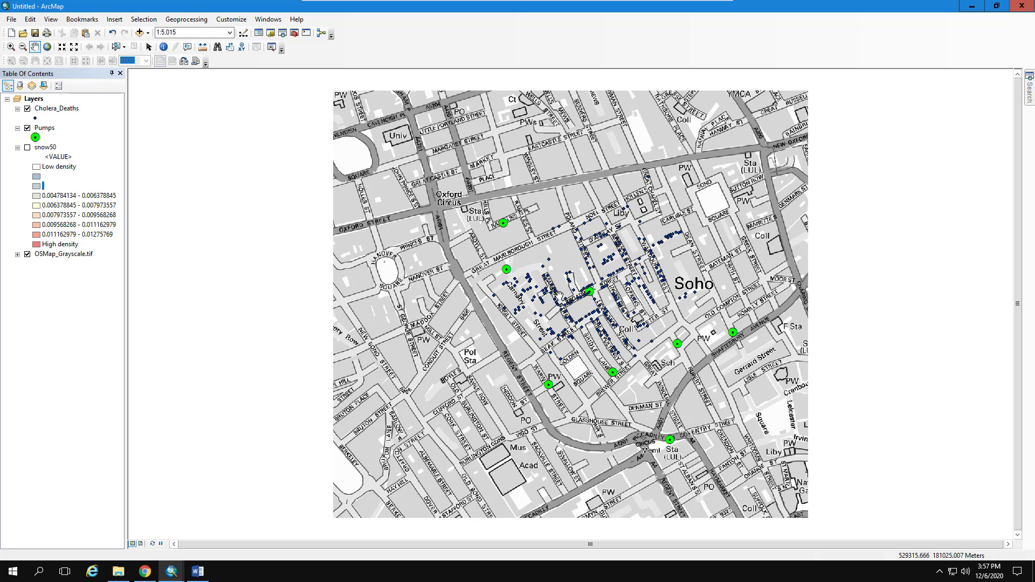
right_click(59, 111)
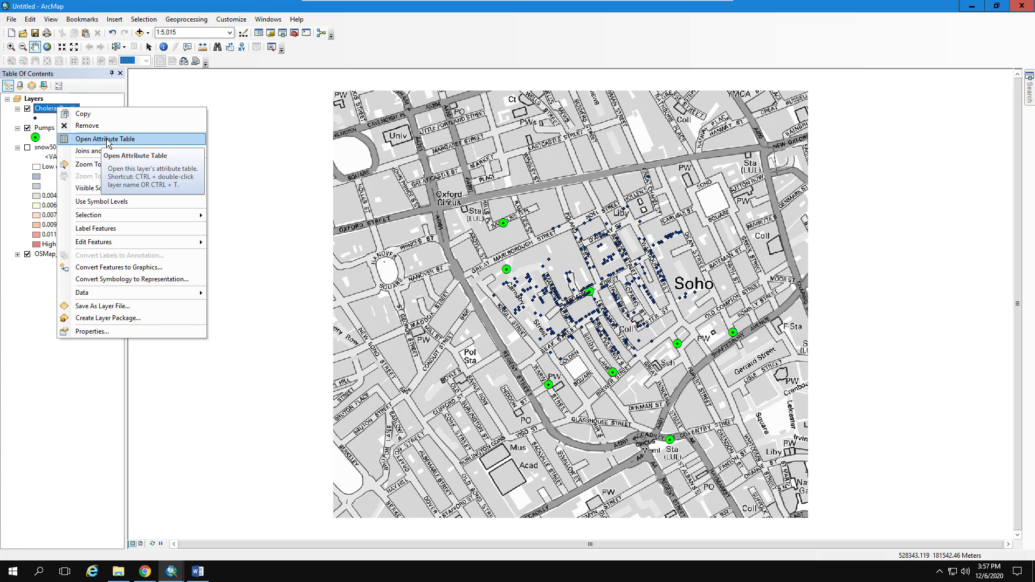
click(106, 141)
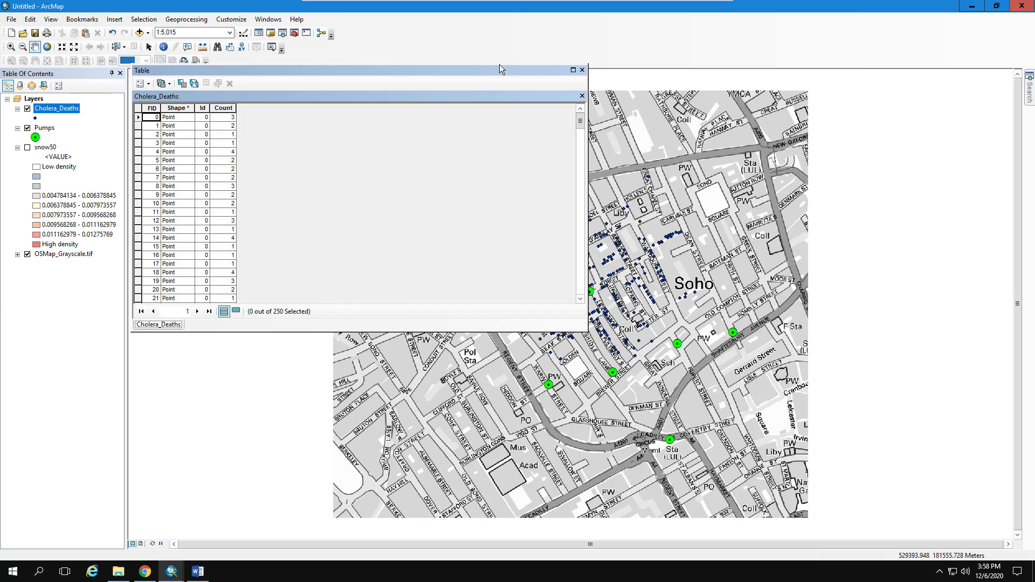
click(582, 70)
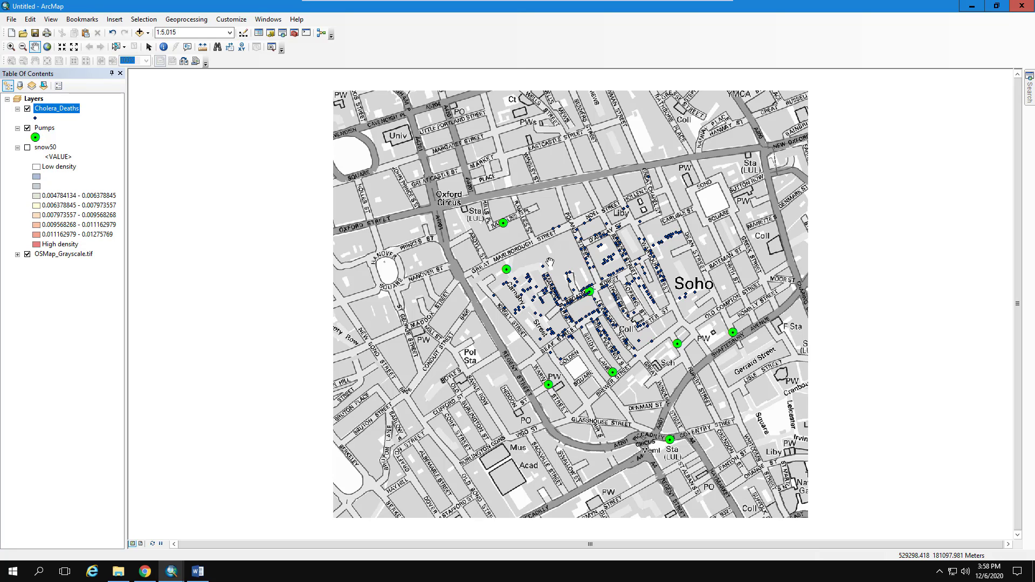
Step: Symbolize the Cholera_Deaths layer with graduated symbols based on the Count field
double_click(51, 111)
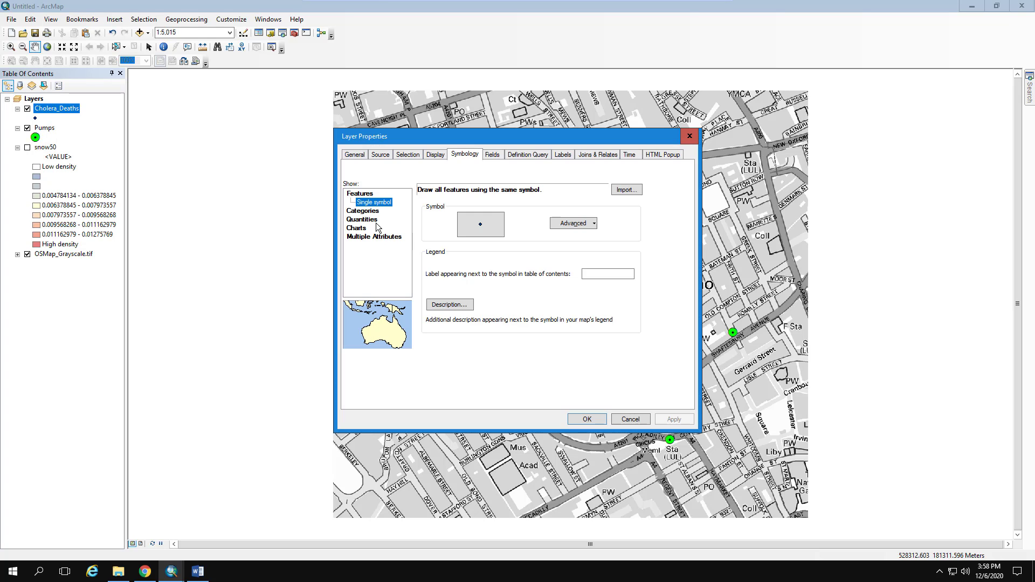
click(376, 220)
click(380, 228)
click(532, 212)
click(493, 234)
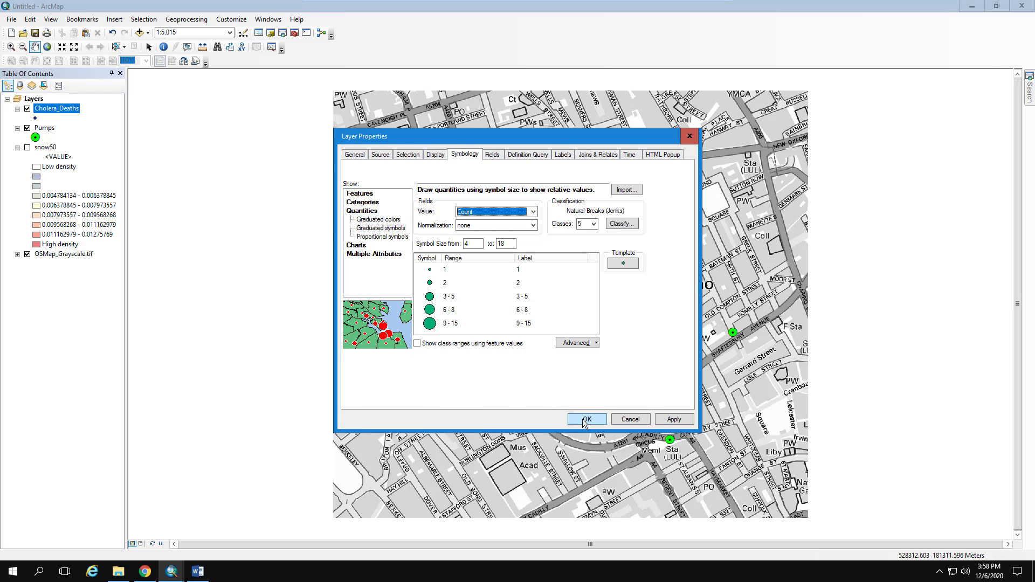
click(584, 419)
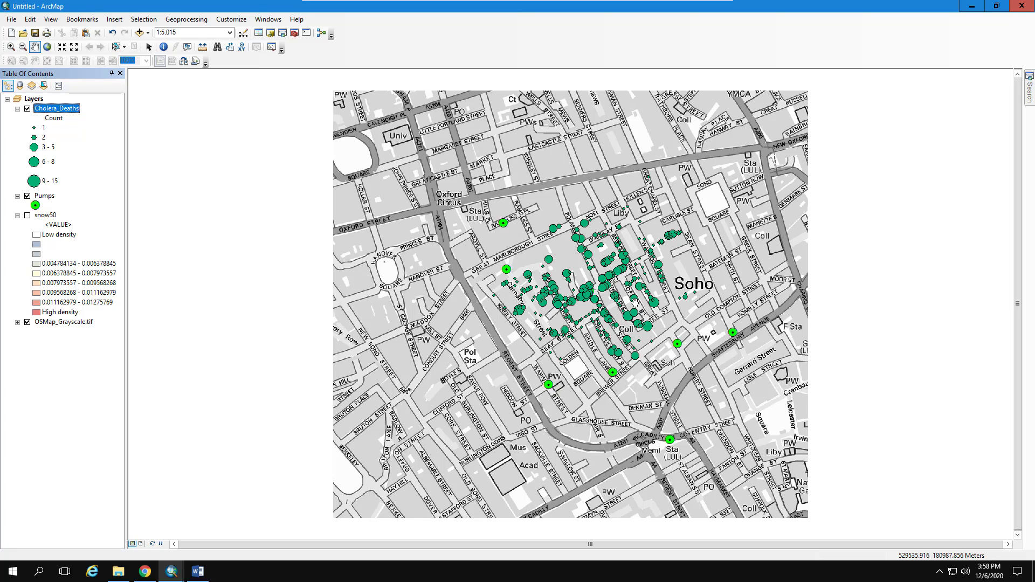
Step: Display the snow50 density layer and compare it with the Cholera_Deaths points by toggling the points' visibility
click(27, 109)
click(28, 216)
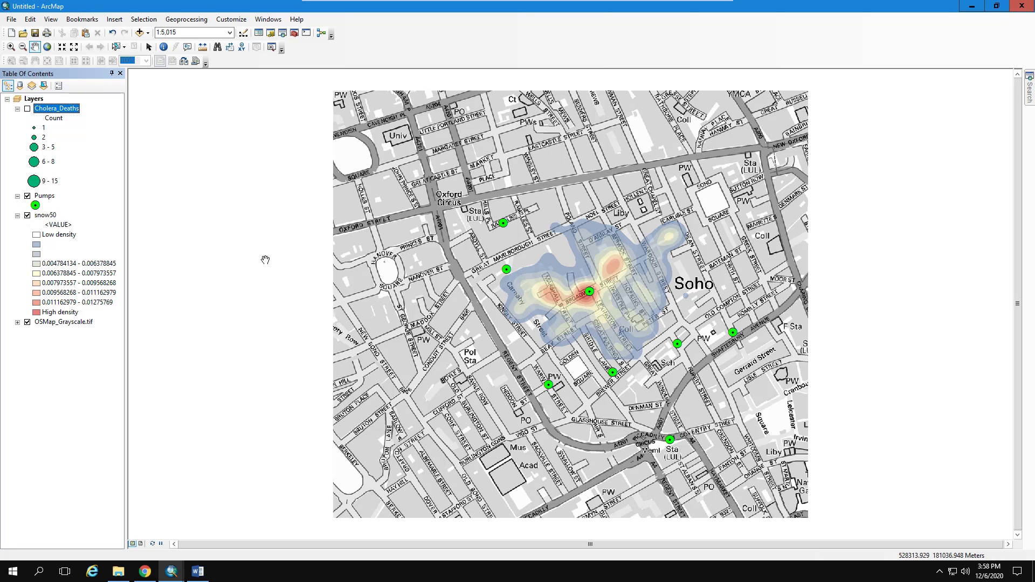
click(28, 108)
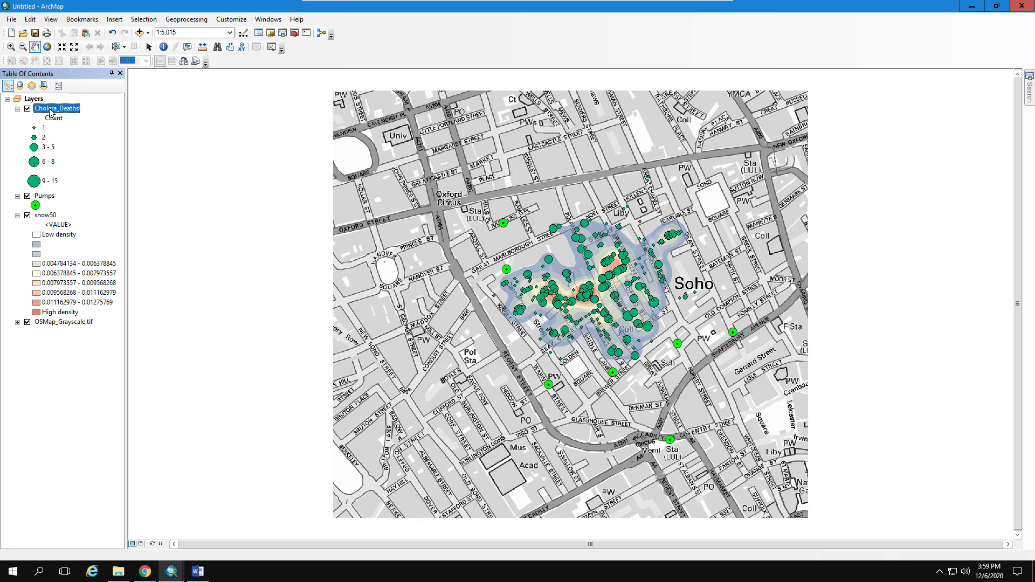
click(27, 109)
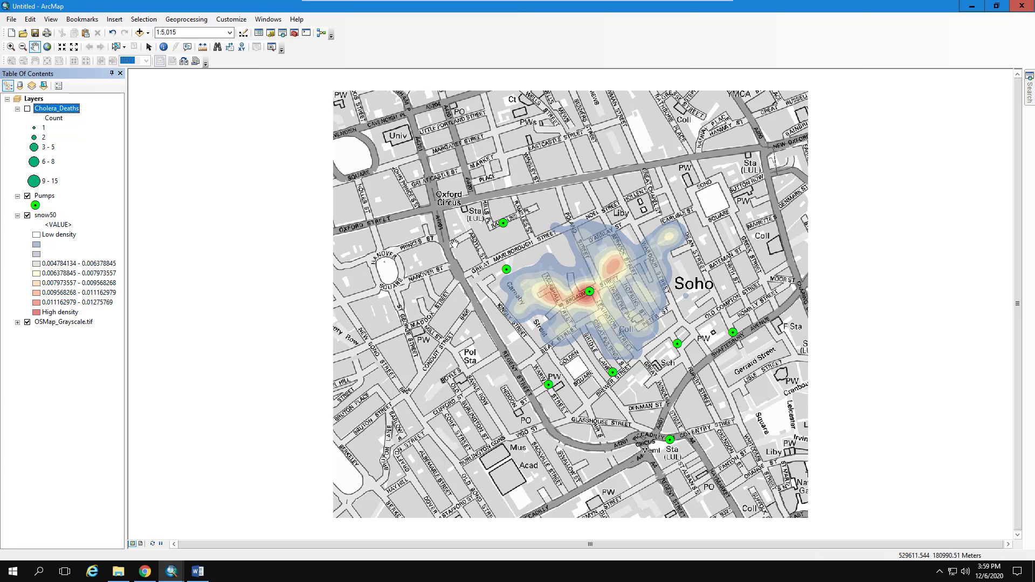
click(27, 109)
Step: Return the Cholera_Deaths layer to a single symbol and hide the snow50 layer
click(49, 110)
click(53, 121)
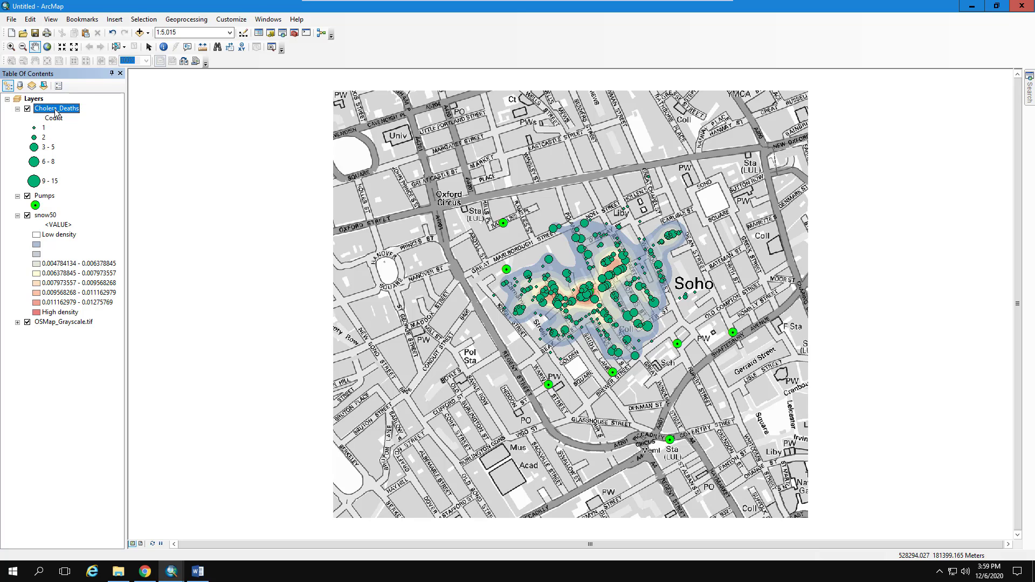
double_click(54, 108)
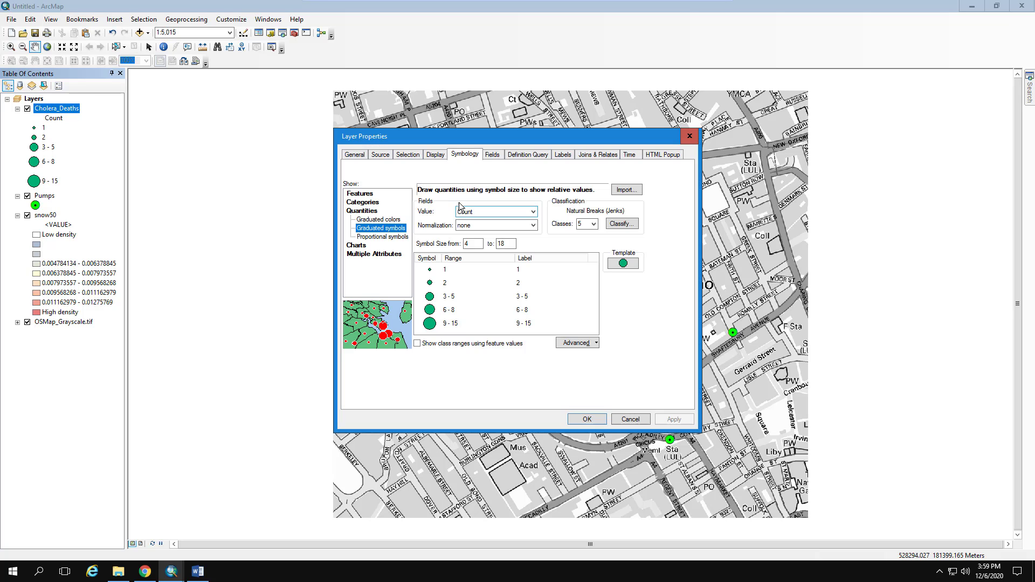
click(361, 194)
click(585, 420)
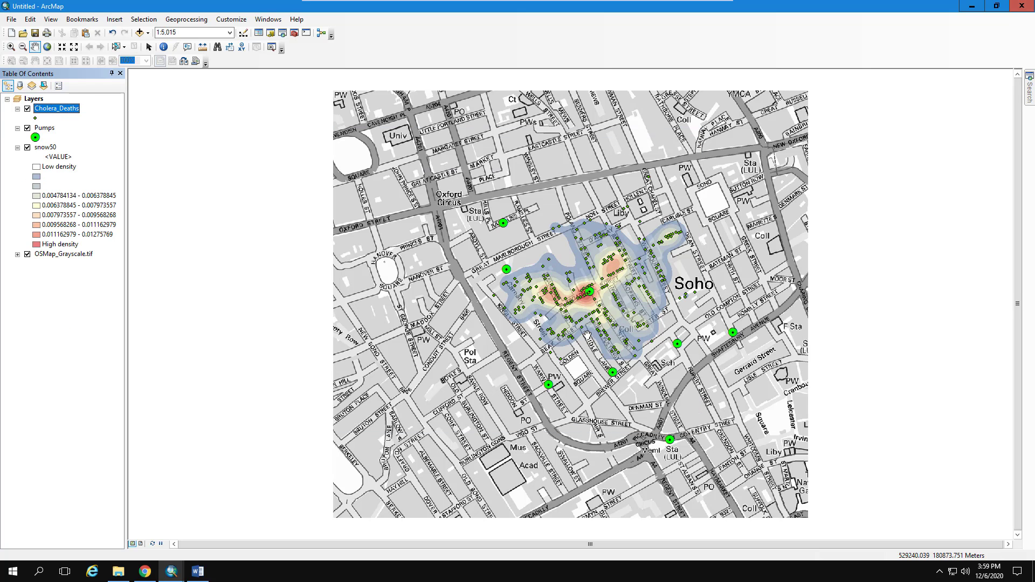
click(27, 147)
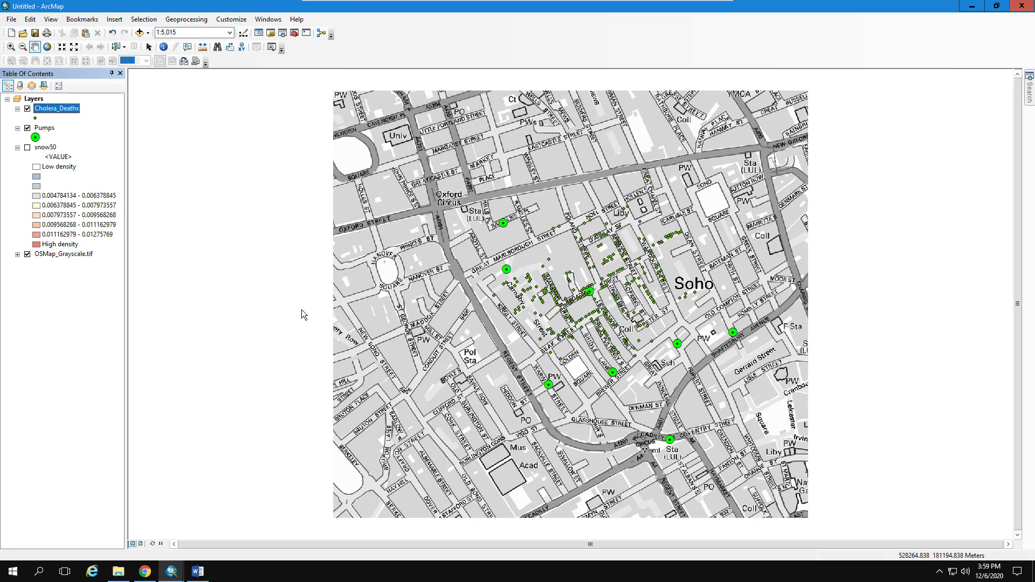
Step: Make sure the Spatial Analyst extension is enabled
click(232, 22)
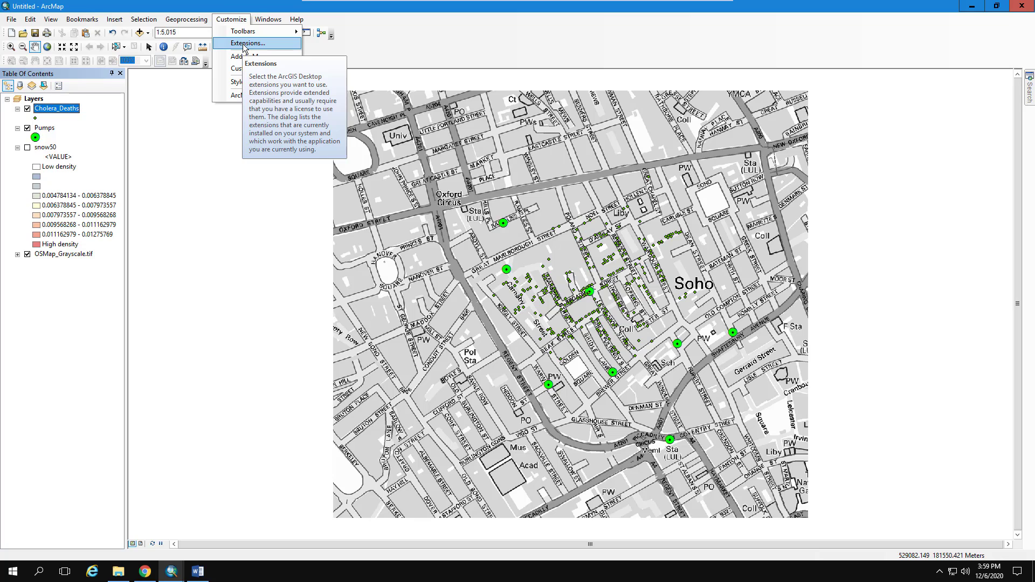
click(245, 44)
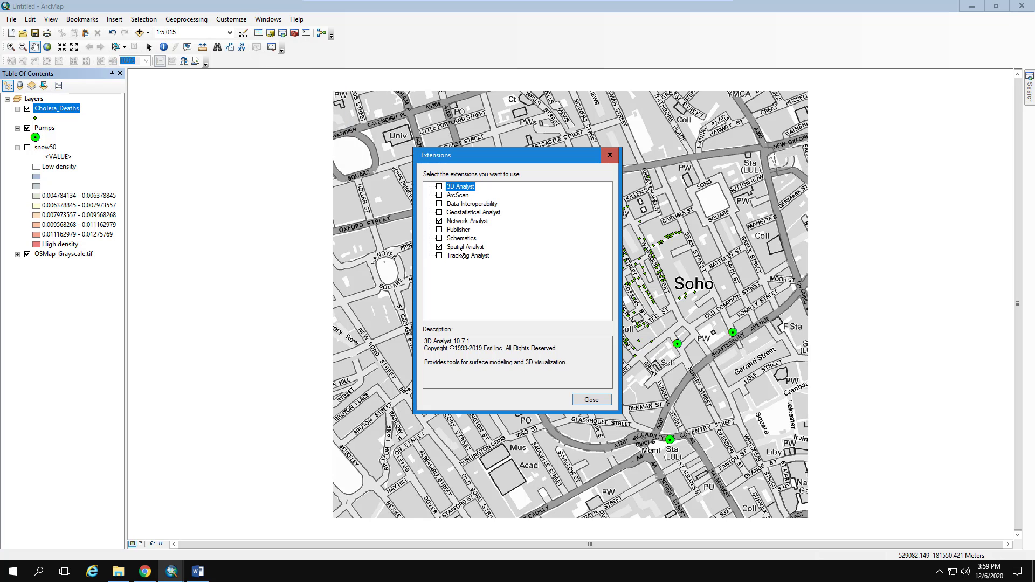
click(439, 247)
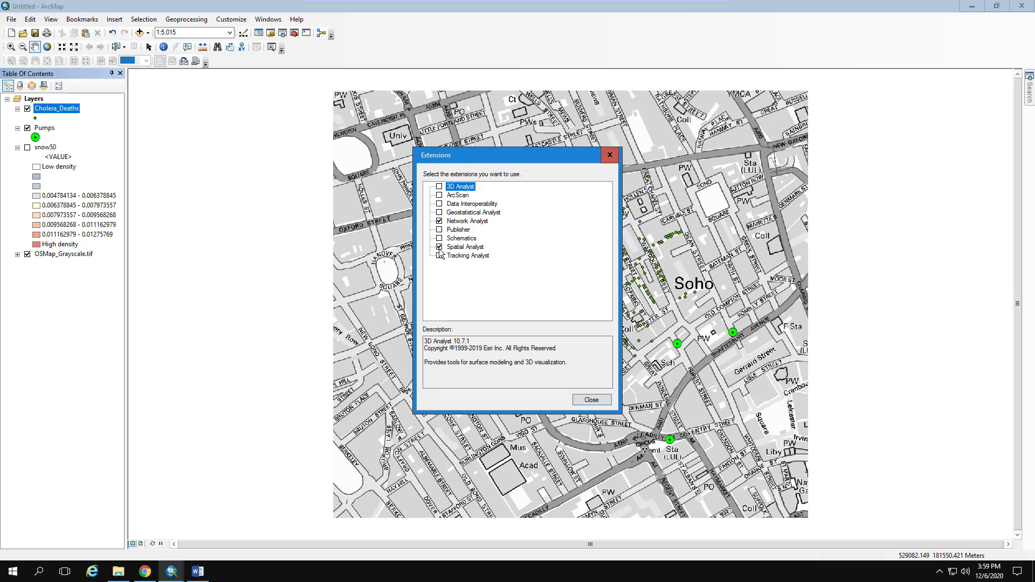
click(591, 400)
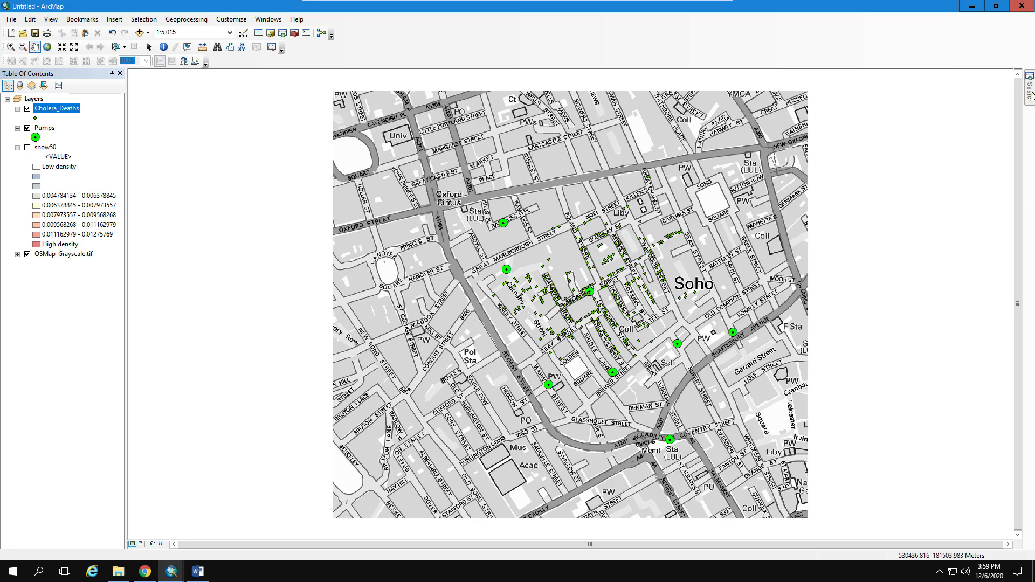
Step: Open the Kernel Density tool with Cholera_Deaths as the input features and Count as the population field
mouse_move(1031, 96)
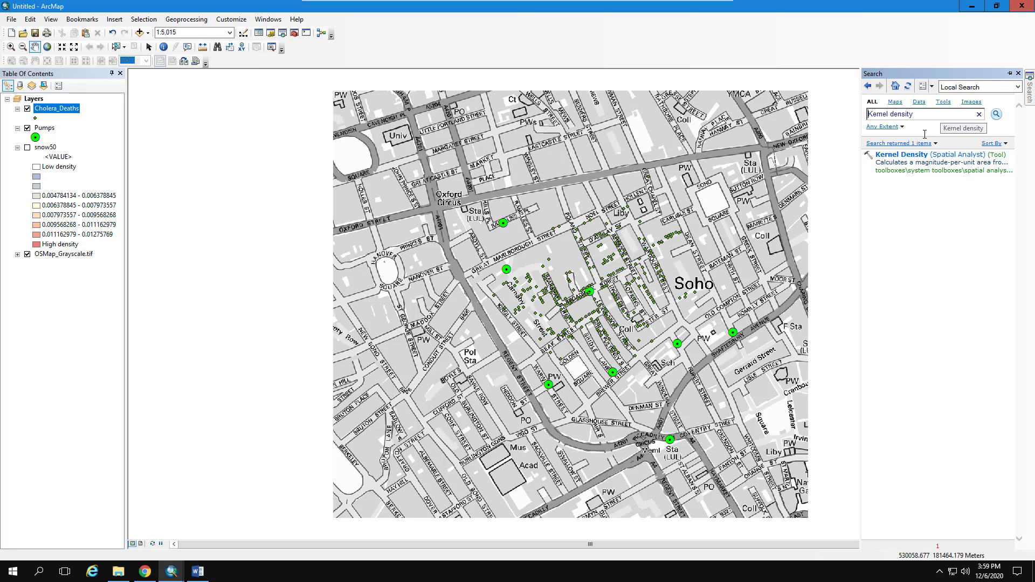
click(912, 154)
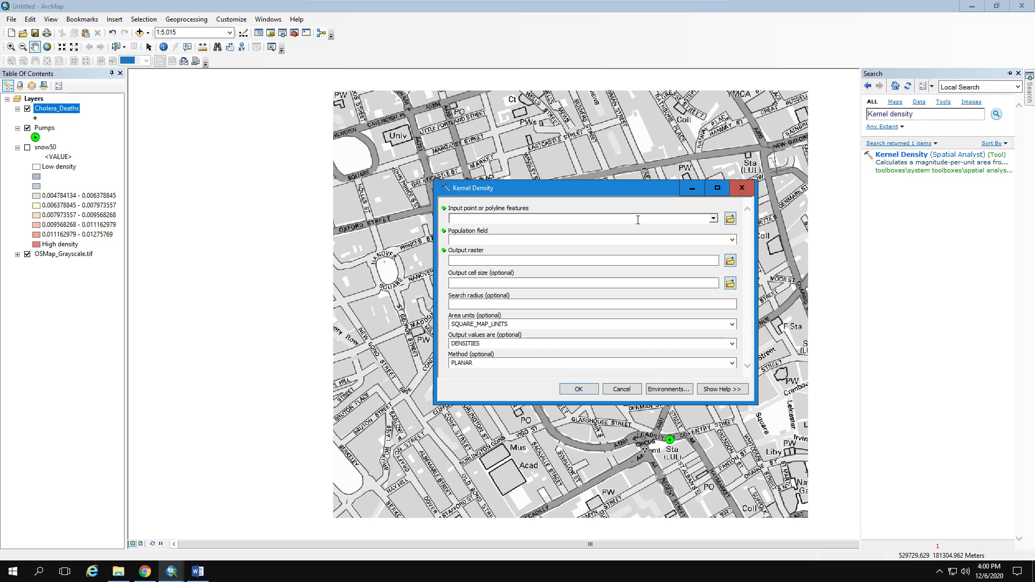
click(714, 218)
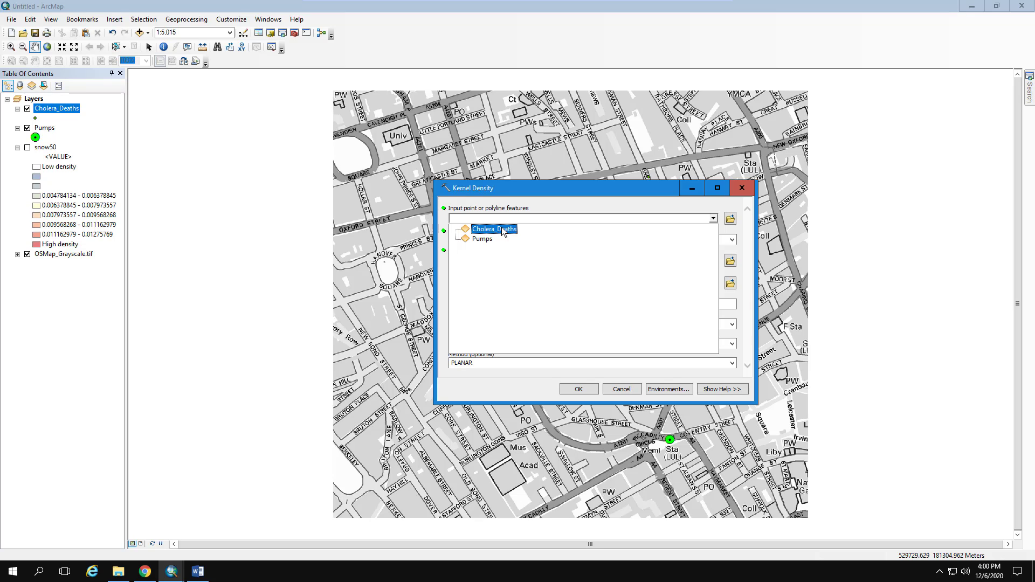
click(505, 232)
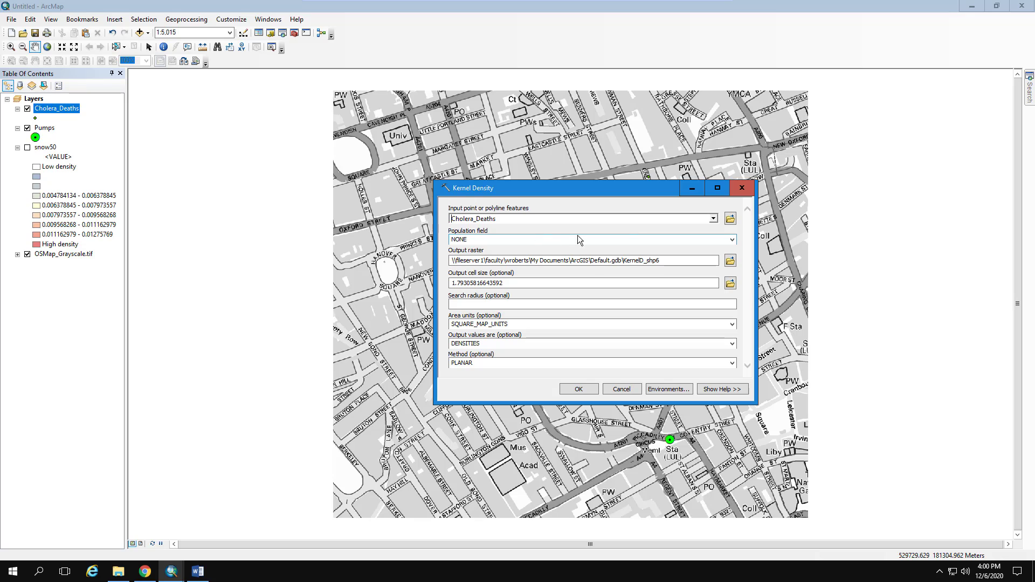
click(731, 239)
click(460, 264)
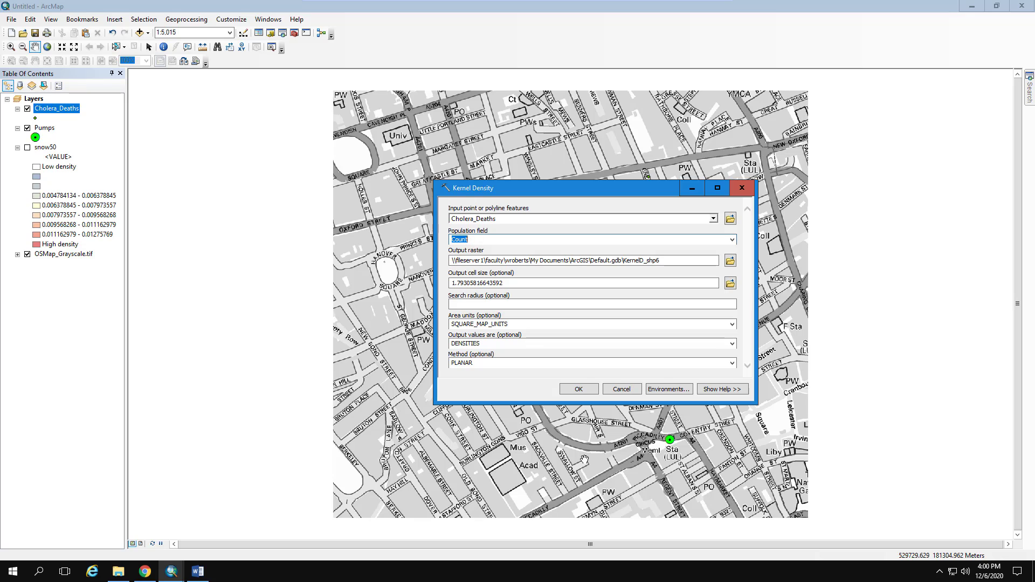
click(452, 258)
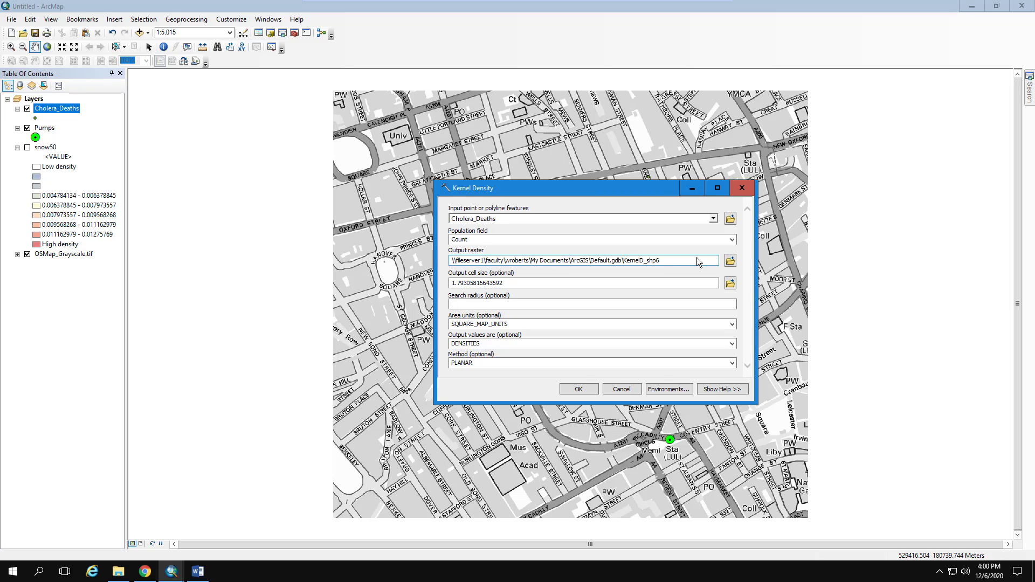
Step: Create a new file geodatabase named Demo1 in the HeatMapData folder while choosing the output raster location
click(730, 262)
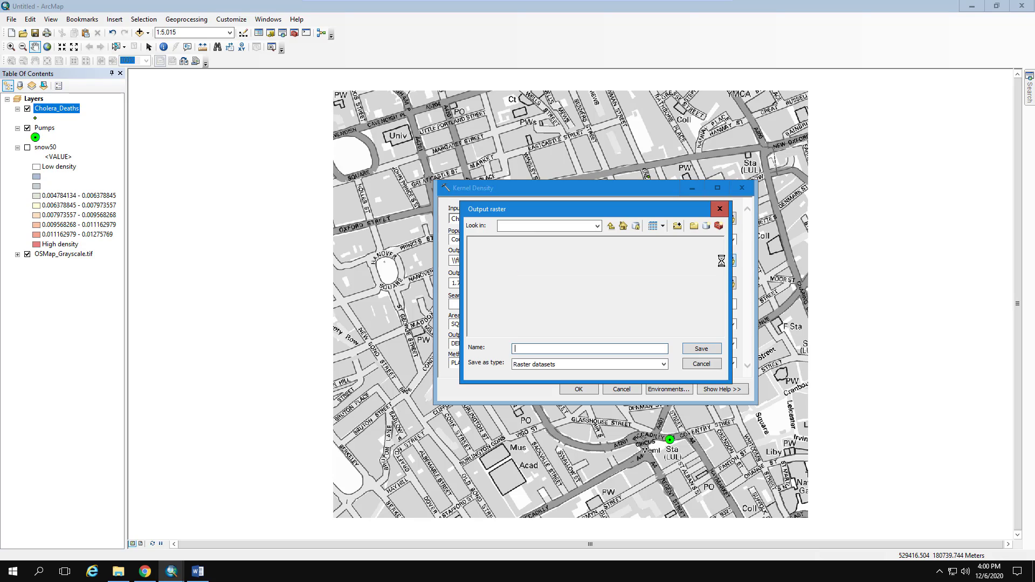
click(610, 226)
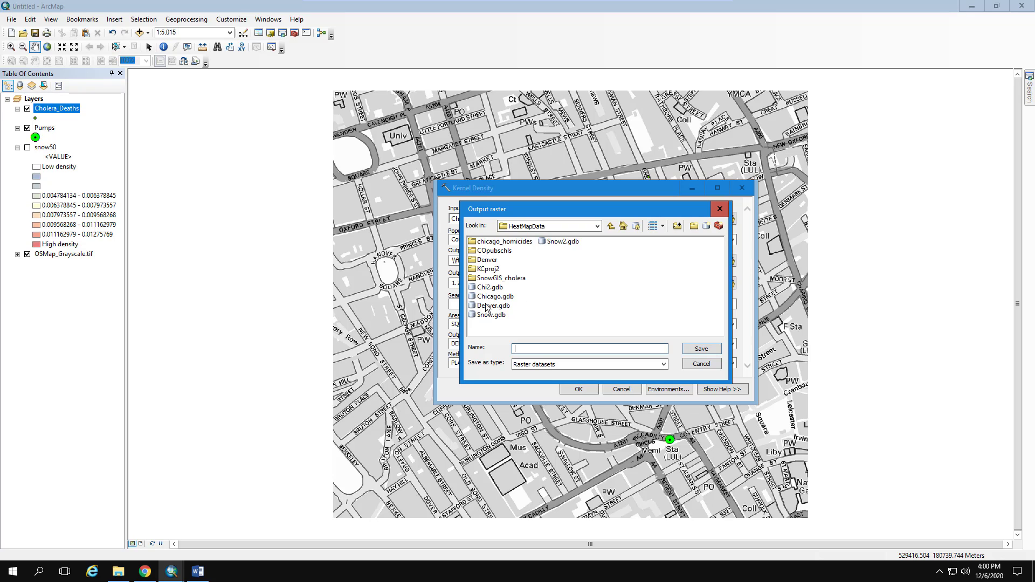
click(706, 228)
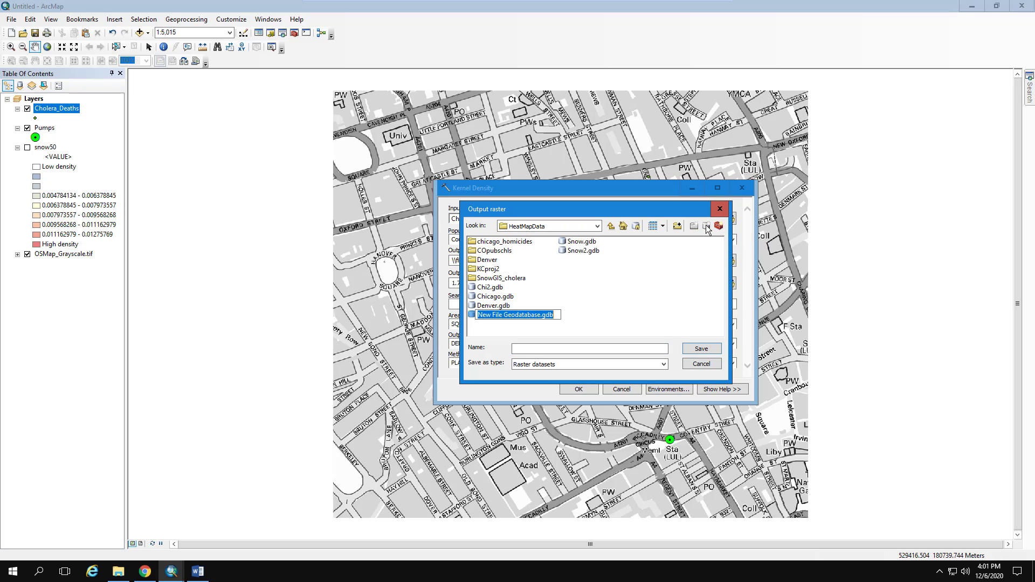
text(Demo1)
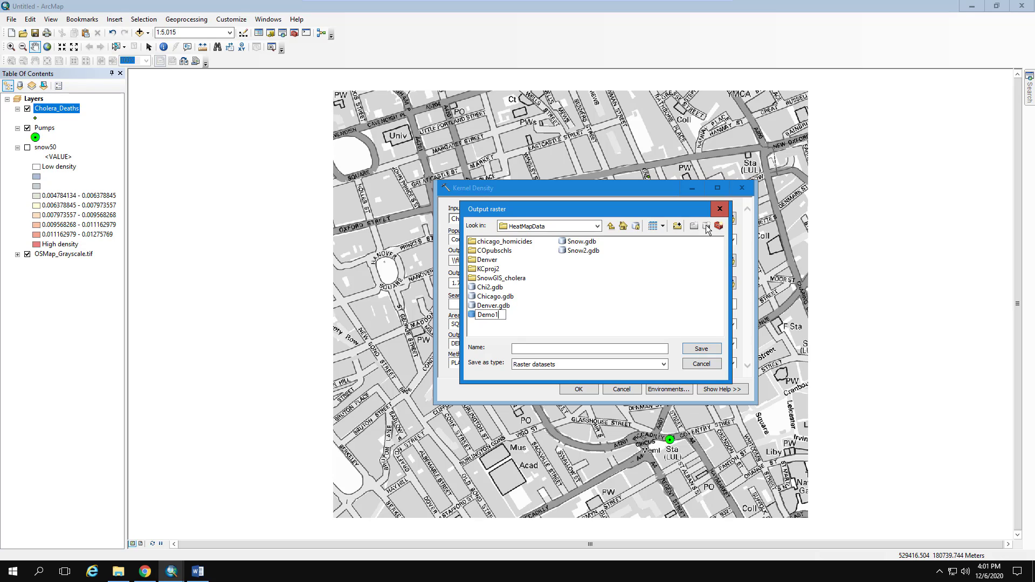
key(Return)
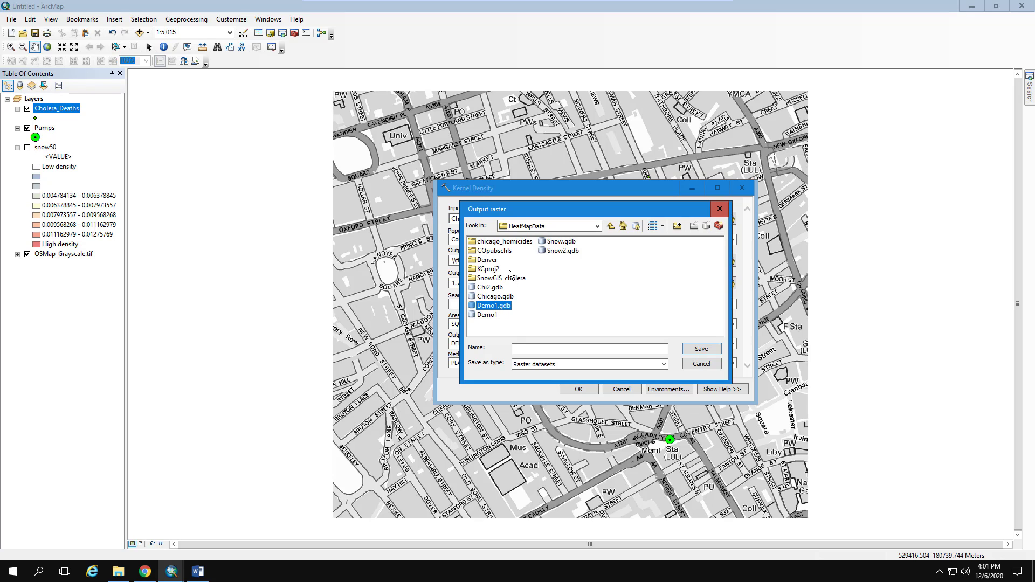
Step: Reopen the HeatMapData folder and go into Demo1.gdb as the location for the output raster
click(610, 227)
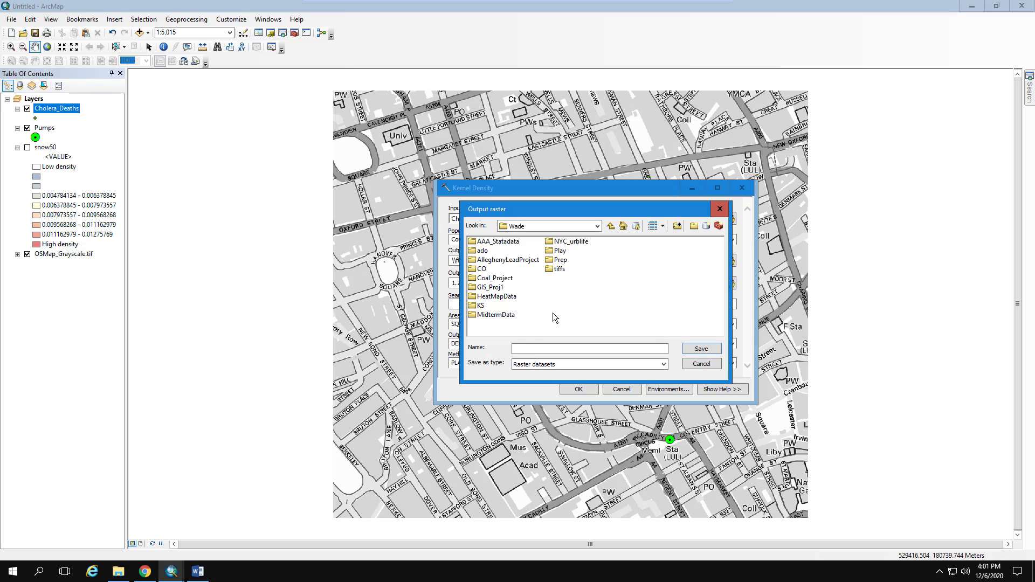
double_click(492, 297)
double_click(495, 306)
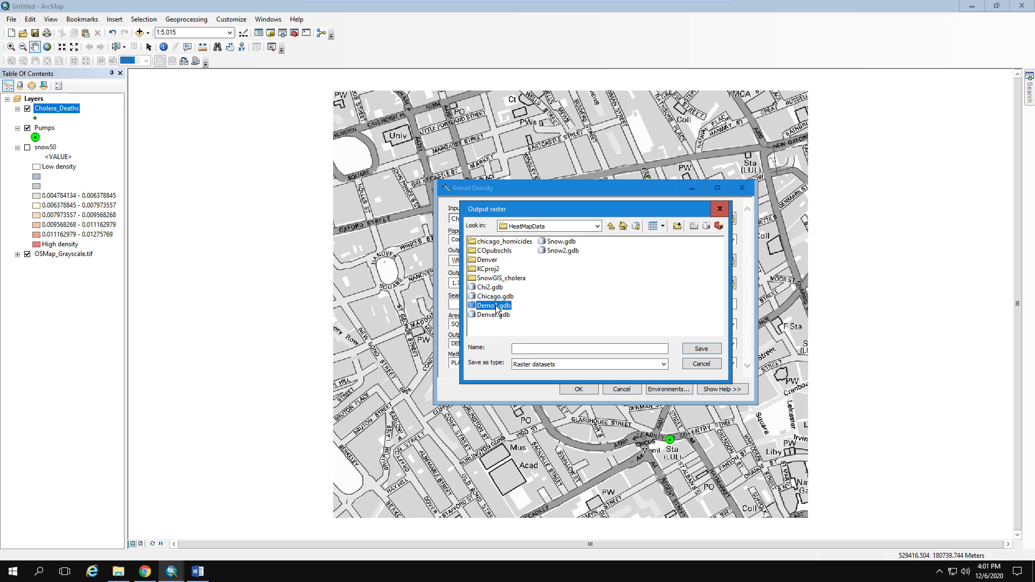
click(534, 349)
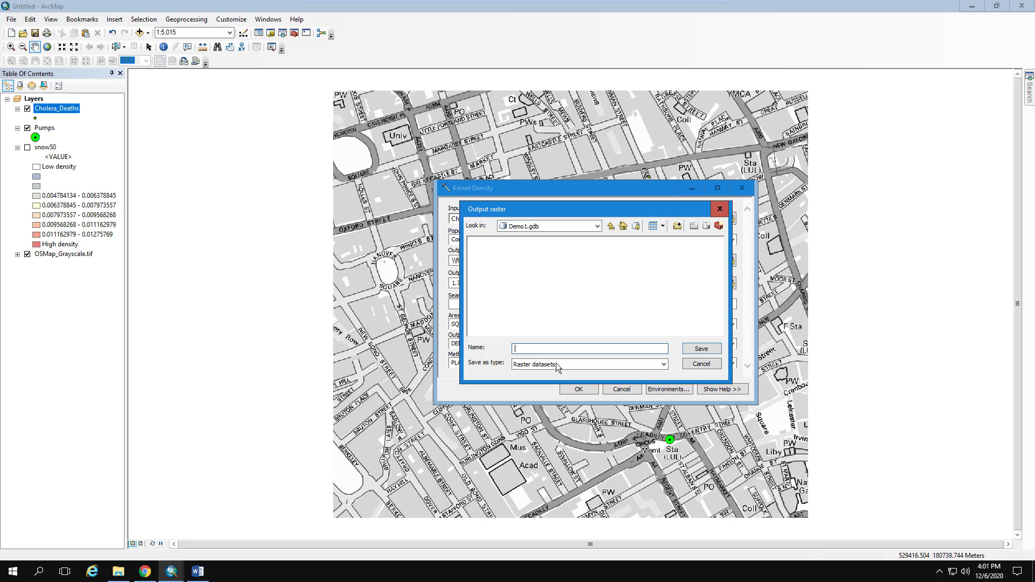
Step: Switch to the Word notes and look up the suggested search radius for the Snow cholera data
click(197, 570)
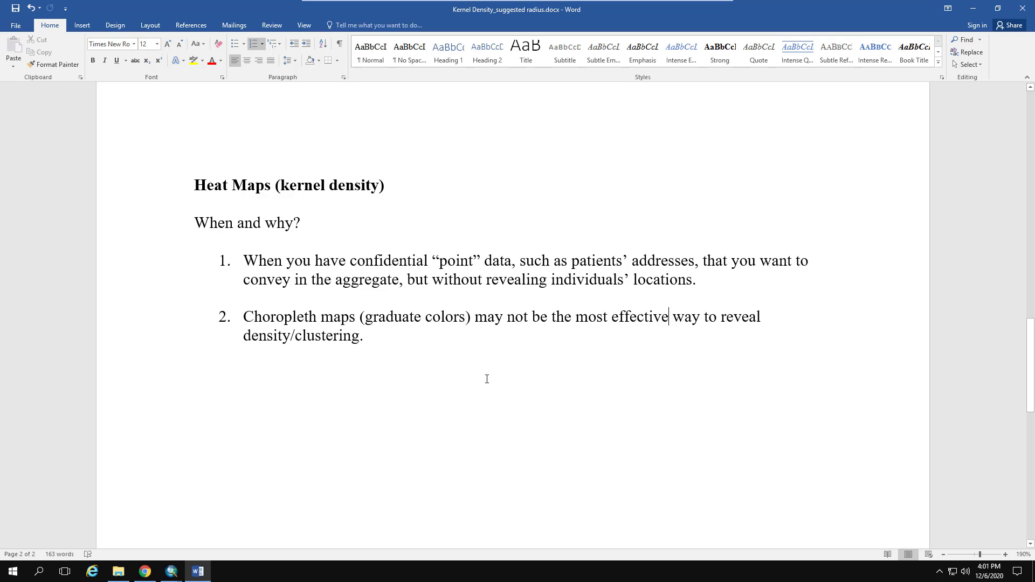
scroll(515, 395, up, 5)
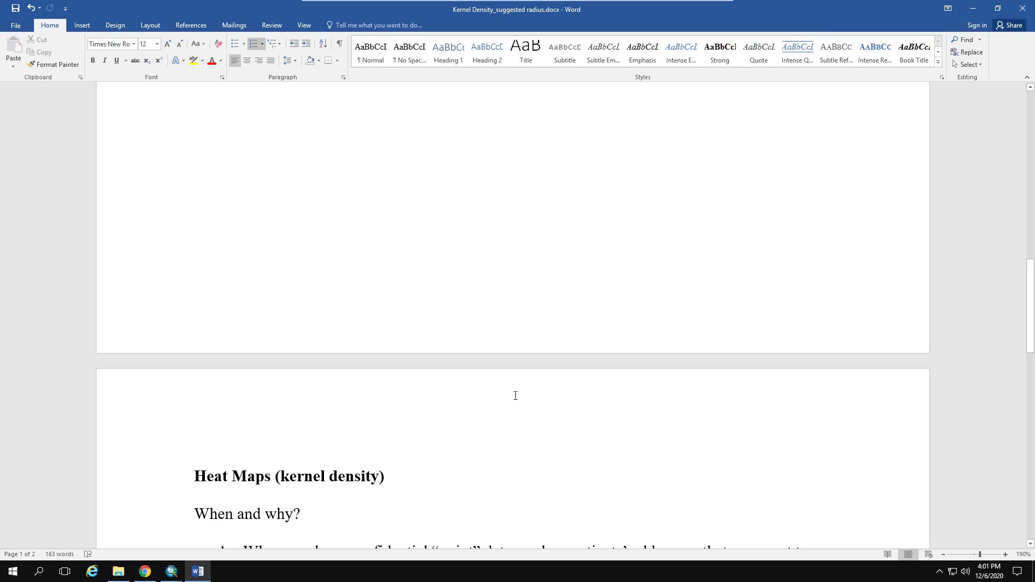
scroll(515, 395, up, 8)
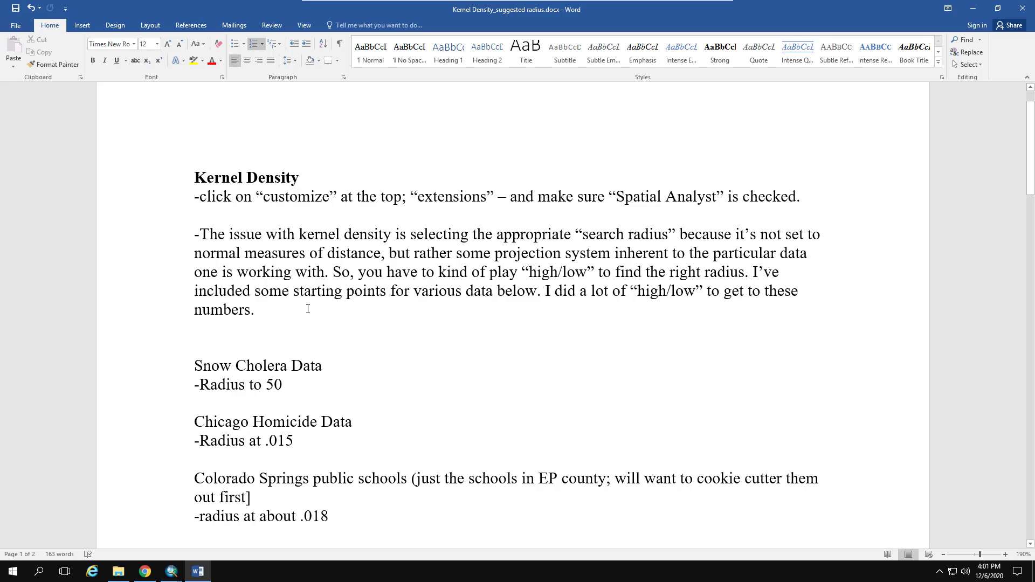
Step: Check the suggested radius under Snow Cholera Data in the notes and switch back to ArcMap
scroll(307, 309, up, 2)
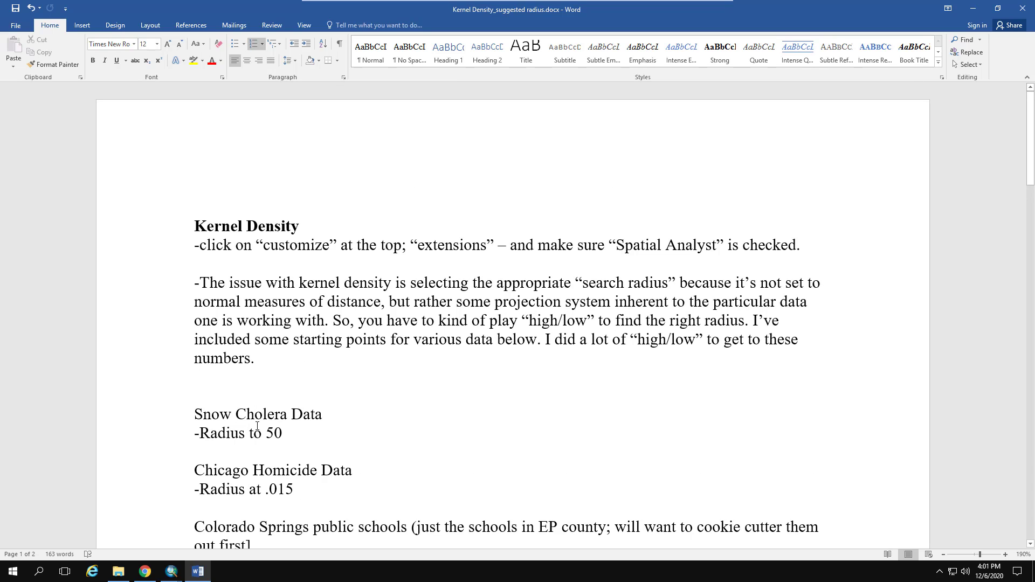
drag(214, 435, 290, 438)
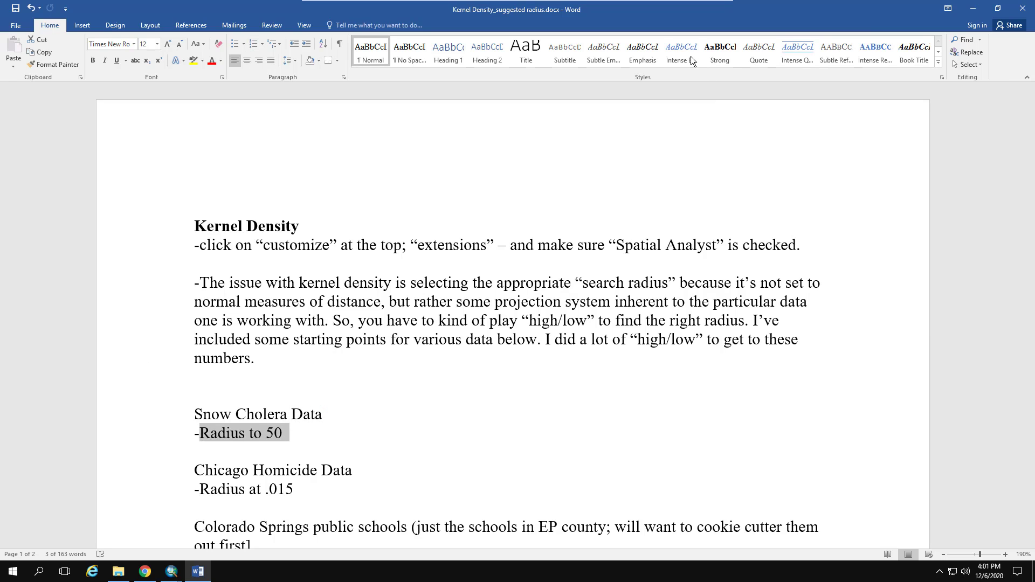
click(972, 8)
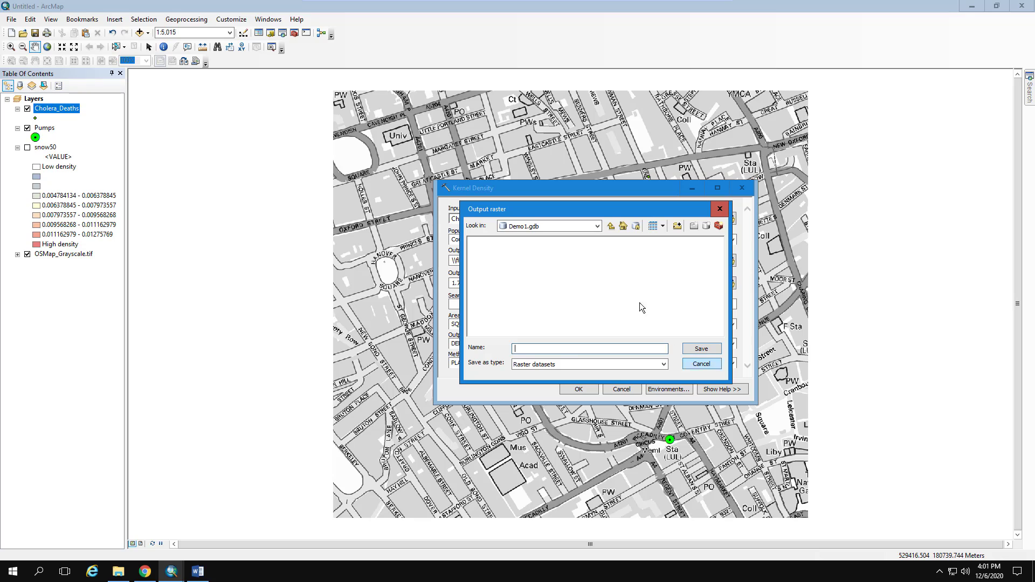
Step: Save the output raster as snow50 in Demo1.gdb, set the search radius to 50 and run Kernel Density
text(snow50)
click(700, 348)
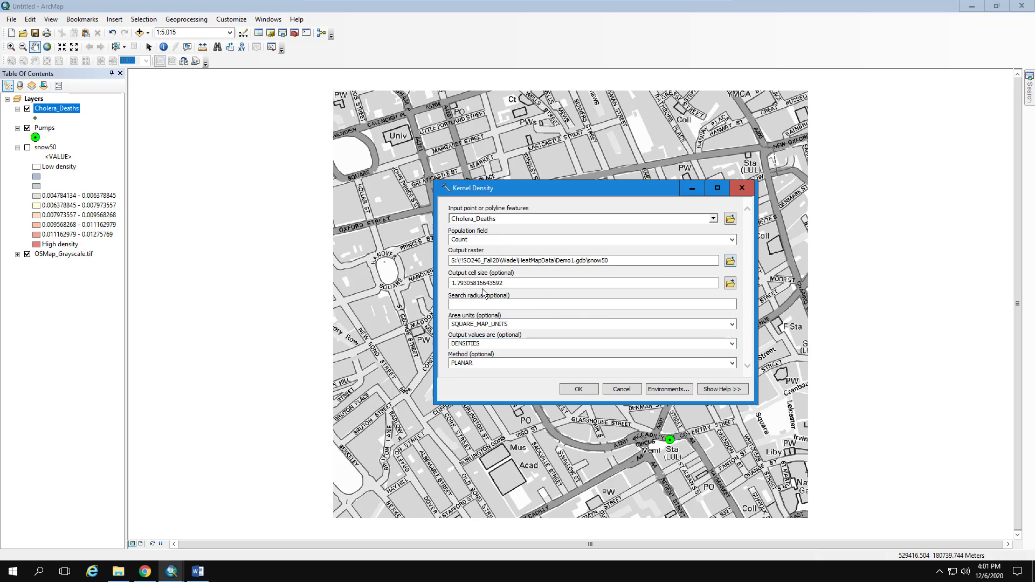
click(726, 303)
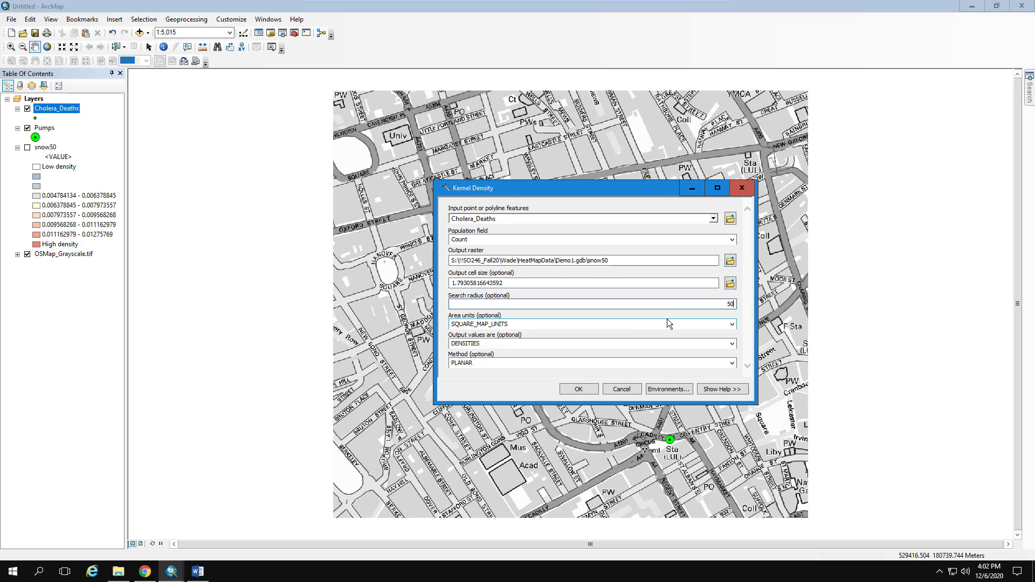
click(578, 389)
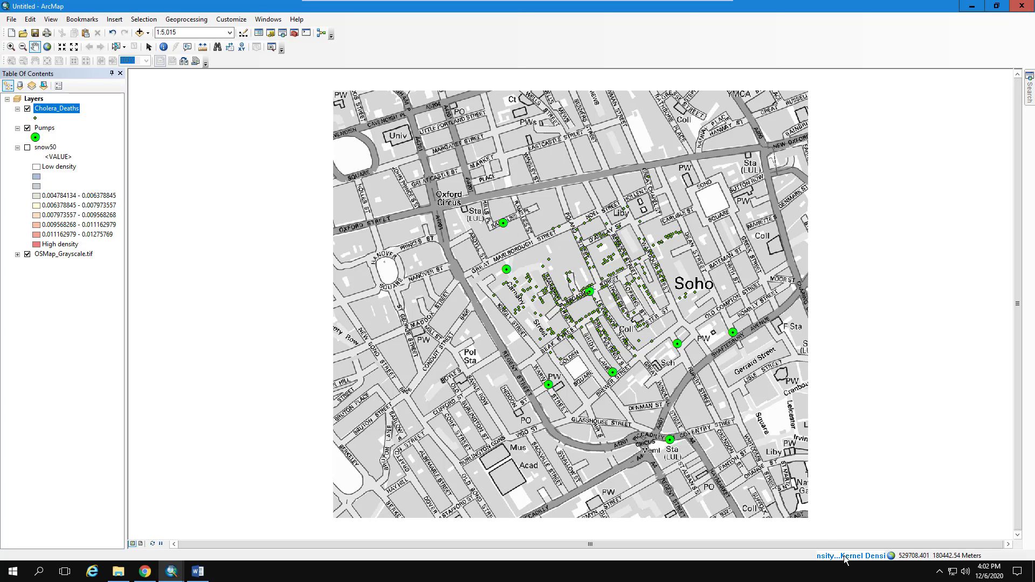
Step: Remove the older, hidden snow50 layer from the map
right_click(44, 146)
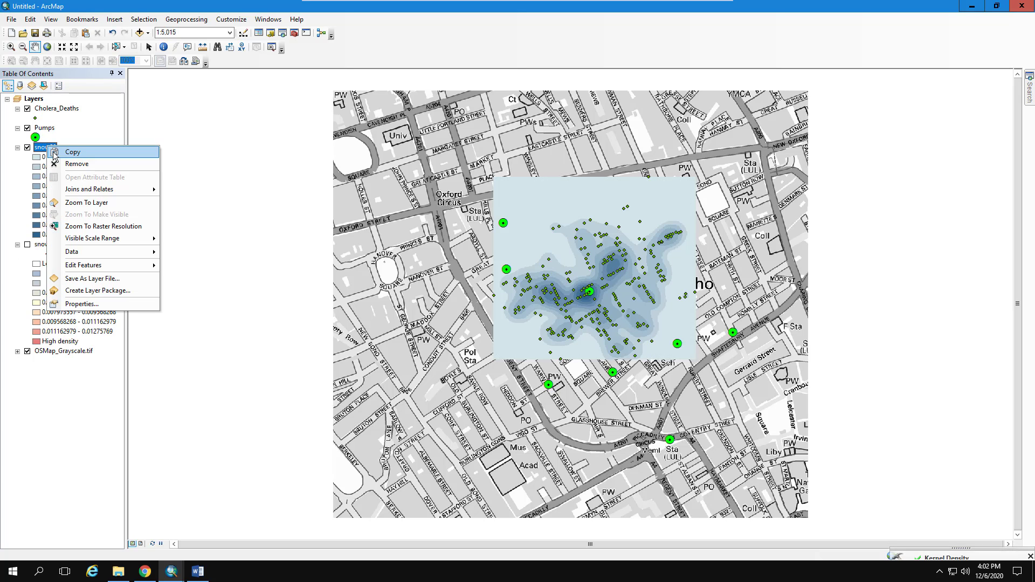
right_click(40, 245)
click(70, 263)
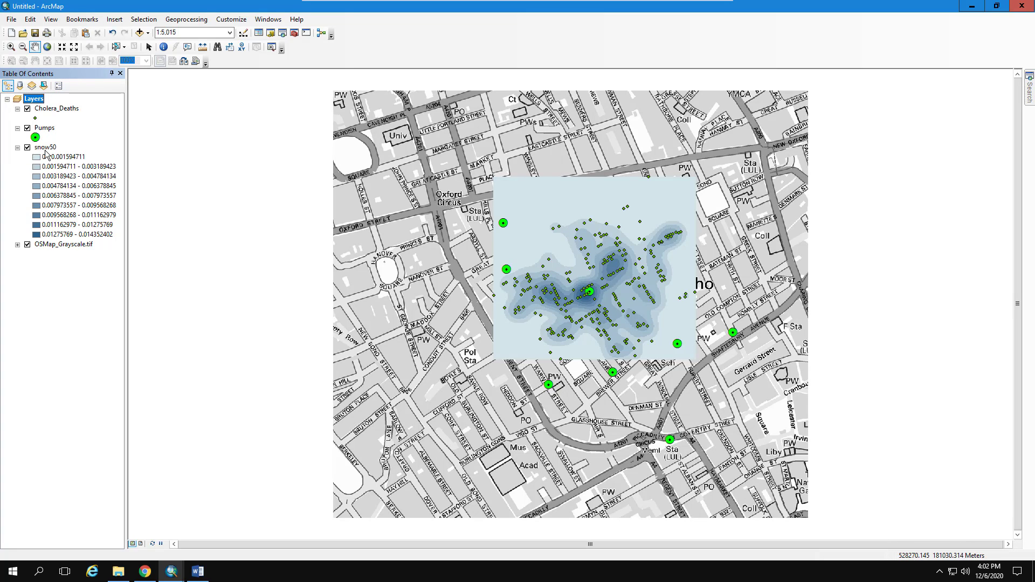
Step: Apply the blue-yellow-red color ramp to the classified symbology of the new snow50 layer
mouse_move(46, 148)
mouse_down()
mouse_move(43, 276)
mouse_move(46, 148)
mouse_up()
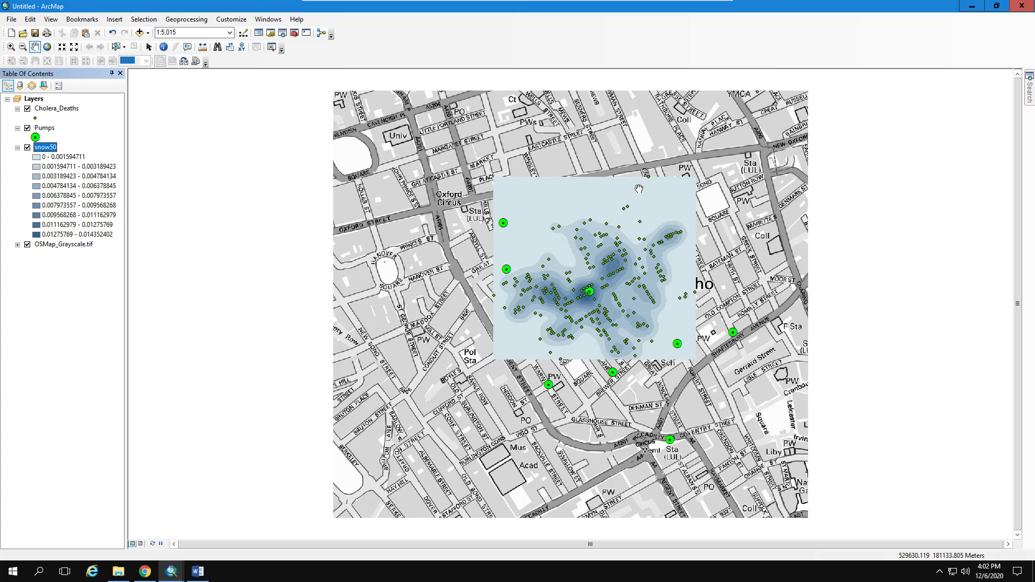
drag(49, 147, 50, 146)
double_click(50, 146)
drag(533, 152, 266, 84)
click(229, 106)
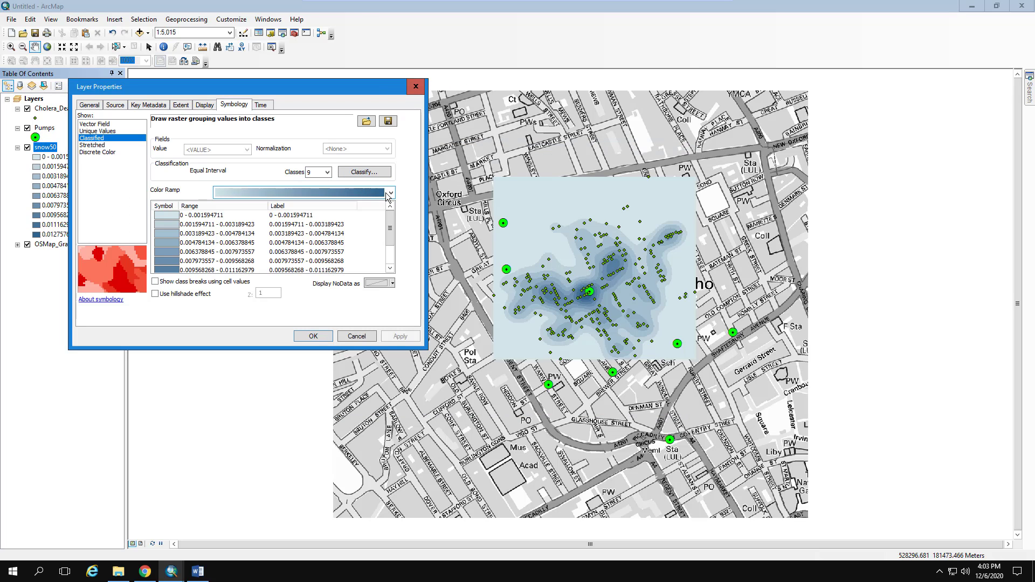
click(391, 193)
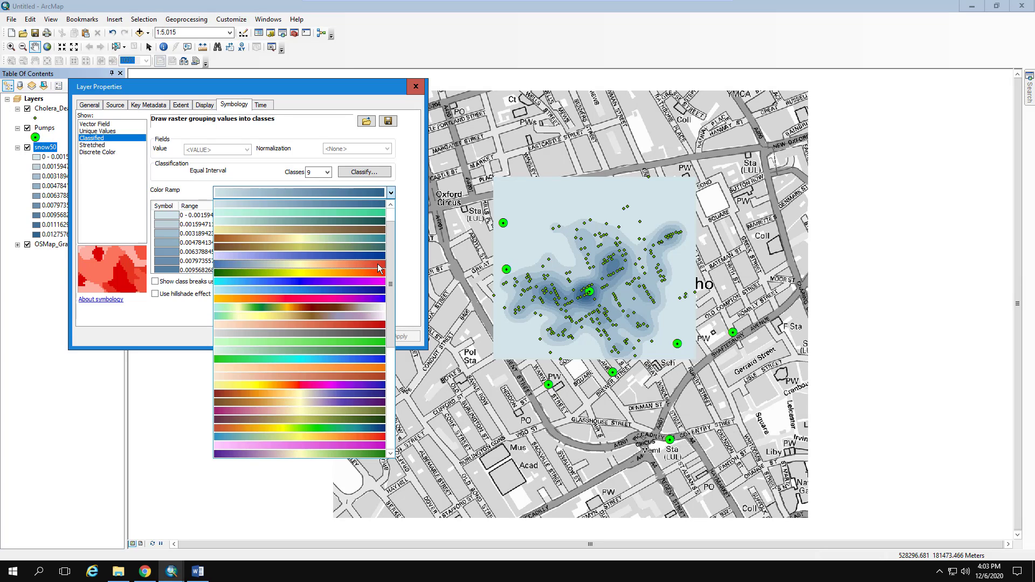
click(323, 264)
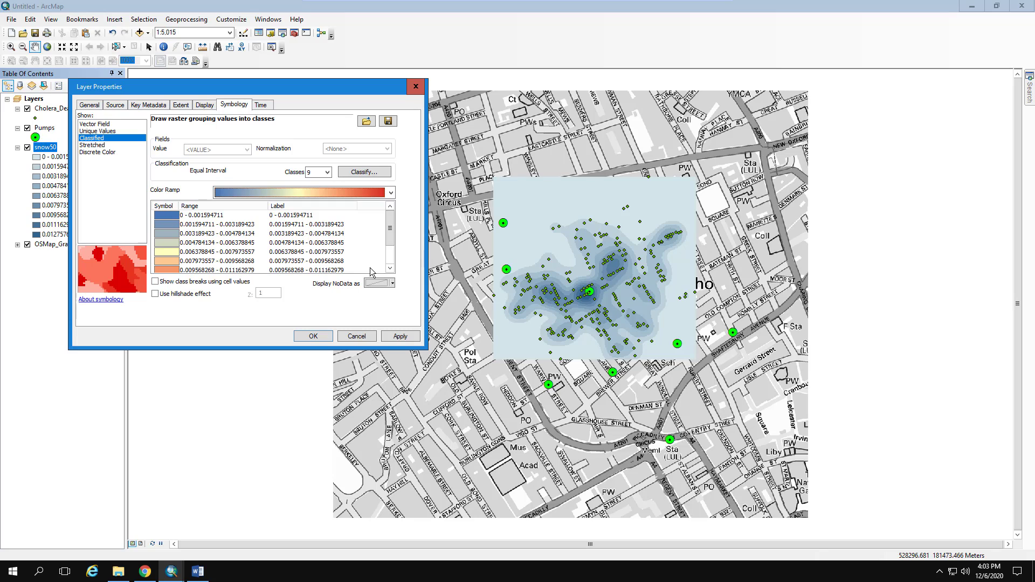
click(408, 343)
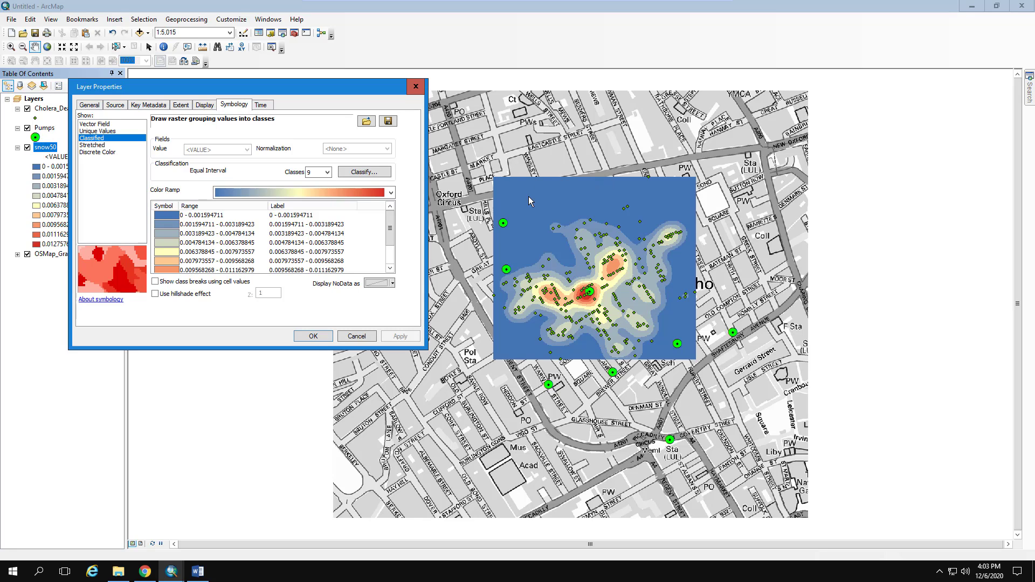
Step: Give the lowest snow50 density class no color and set display resampling to Bilinear Interpolation (for continuous data)
click(165, 215)
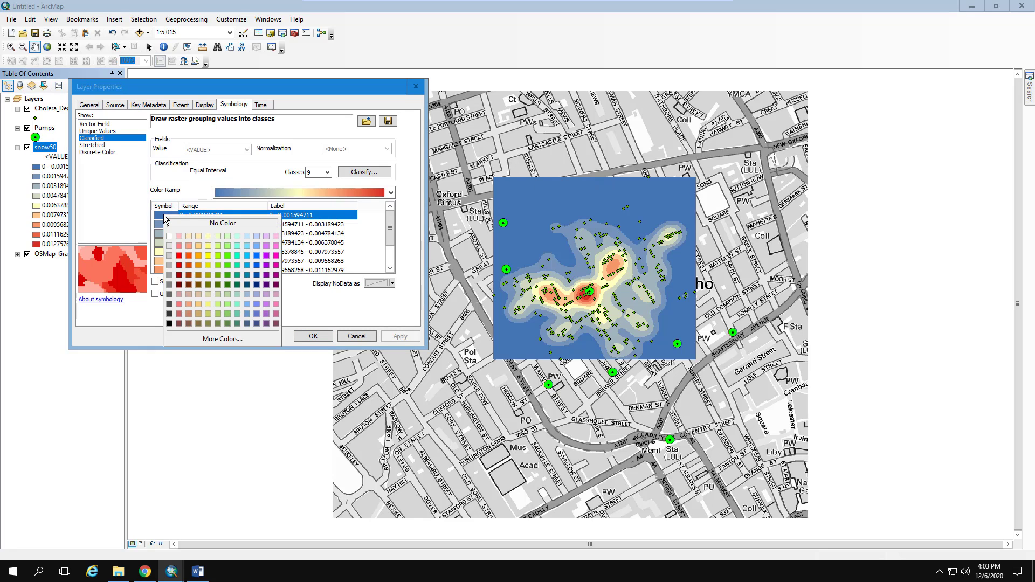
click(187, 221)
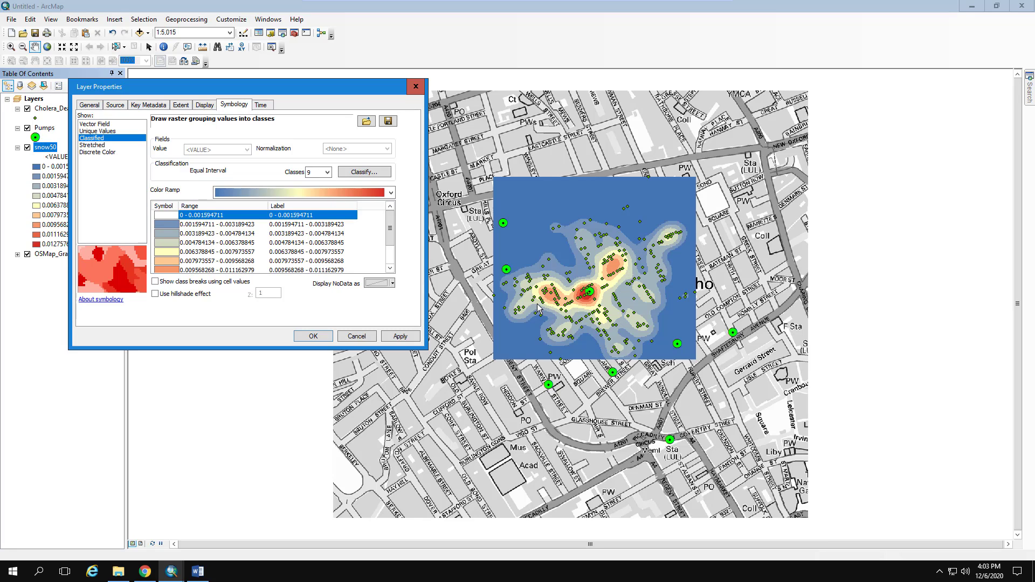
click(208, 109)
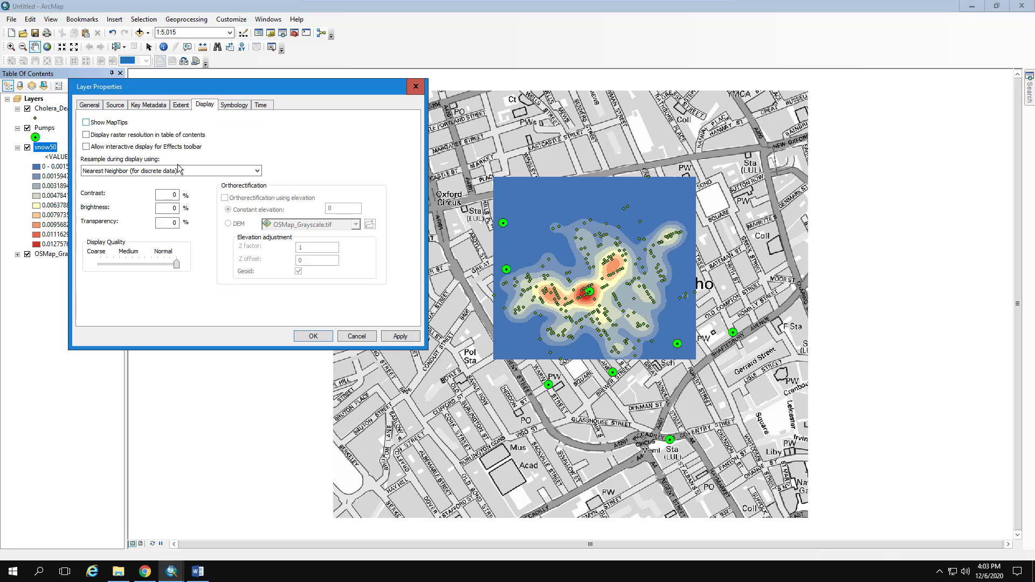
click(154, 173)
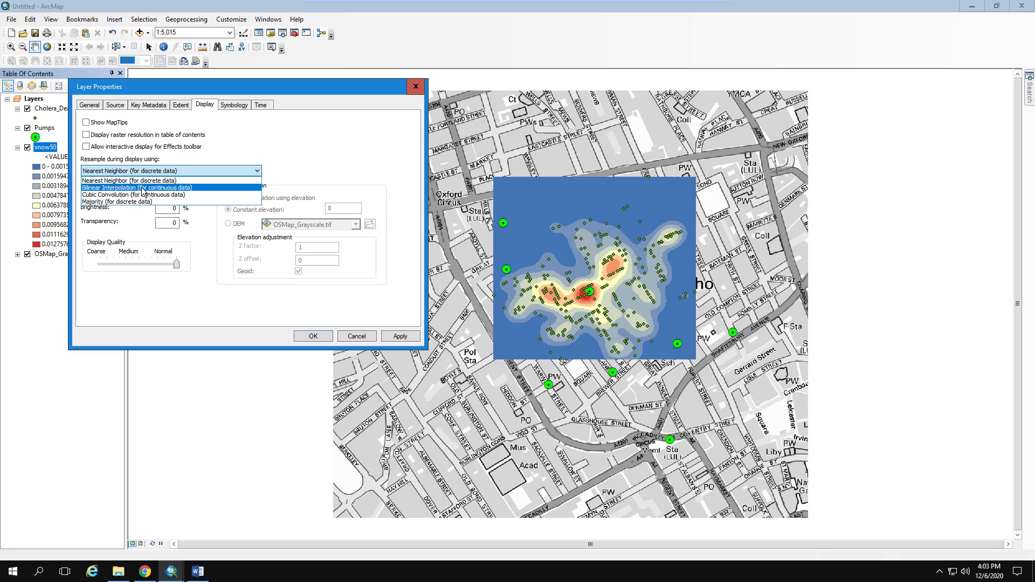
click(144, 193)
click(393, 338)
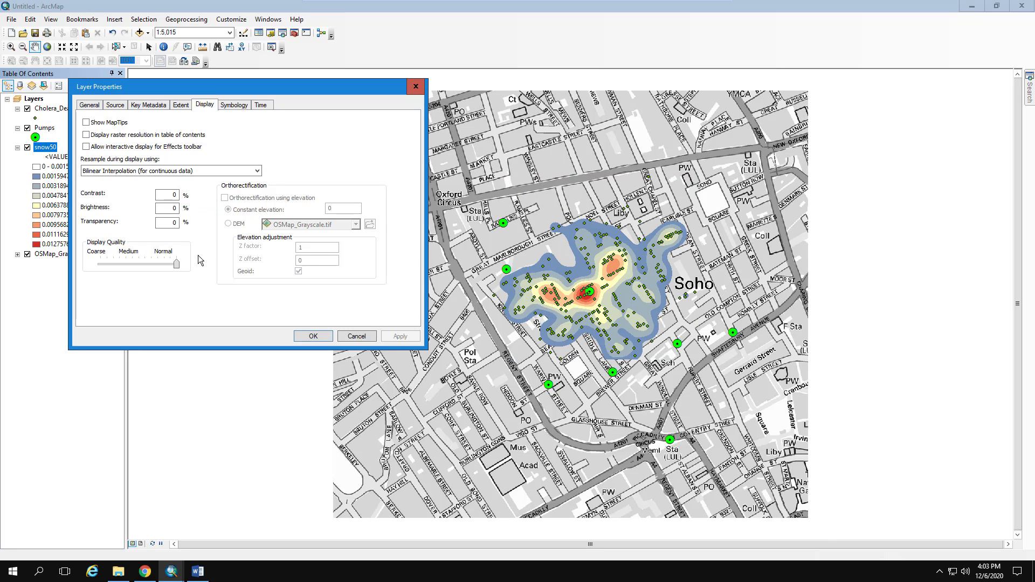
Step: Set the snow50 layer's transparency to 35% and hide the Cholera_Deaths layer
double_click(170, 222)
text(35)
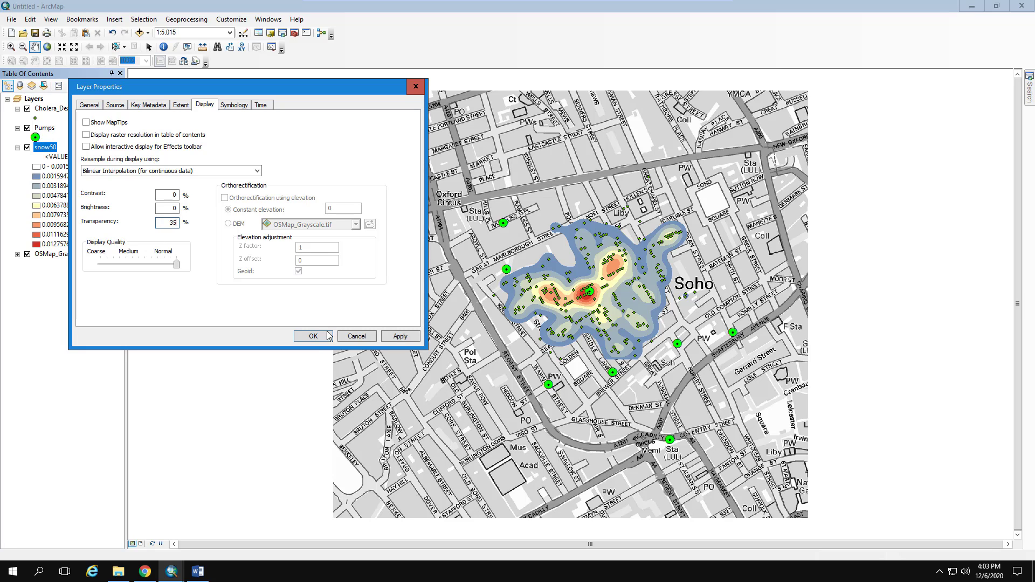
click(325, 336)
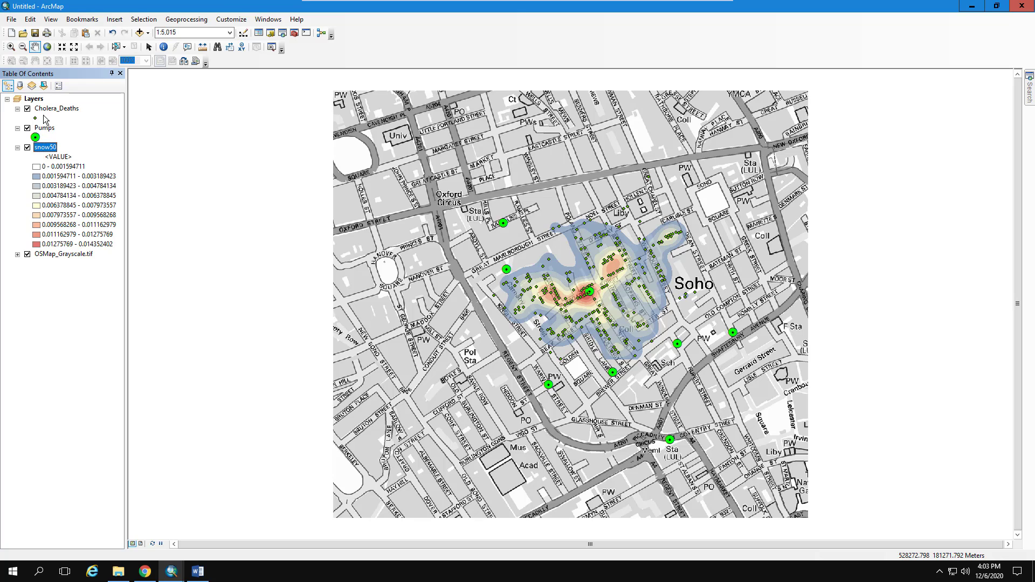
click(27, 108)
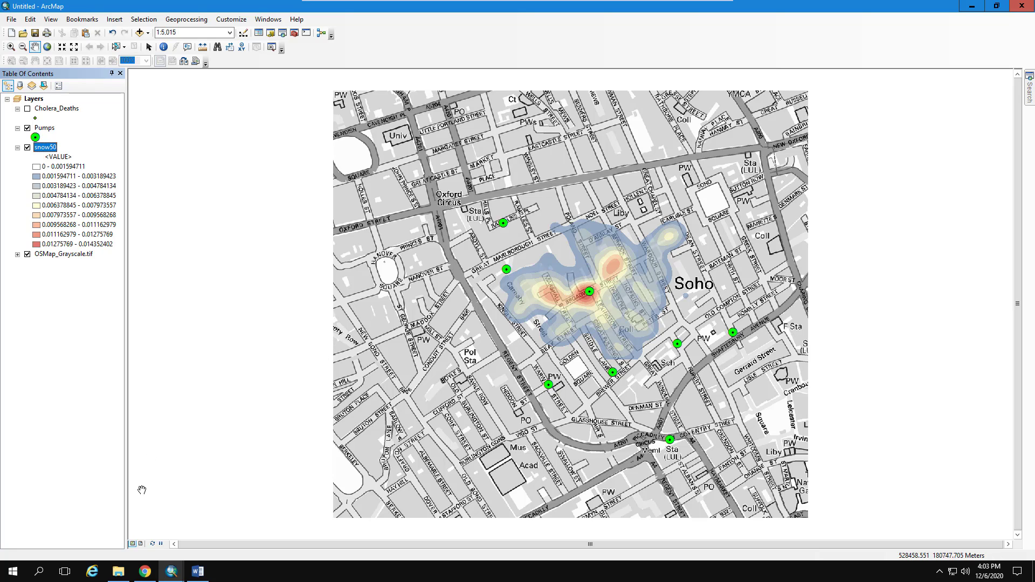
Step: Switch to the ArcMap window that holds the Chicago homicide map
mouse_move(176, 576)
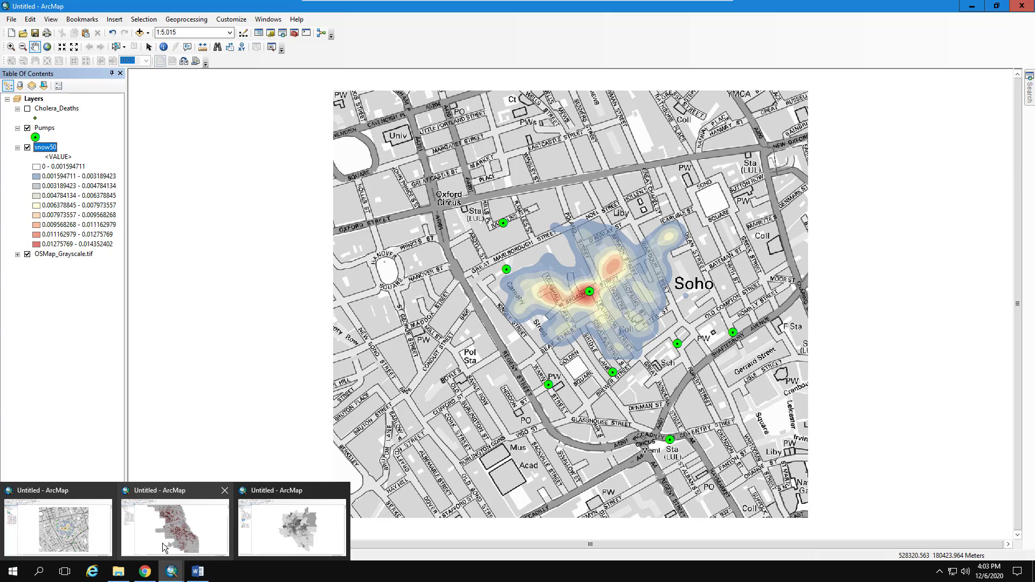
click(176, 519)
drag(312, 196, 358, 291)
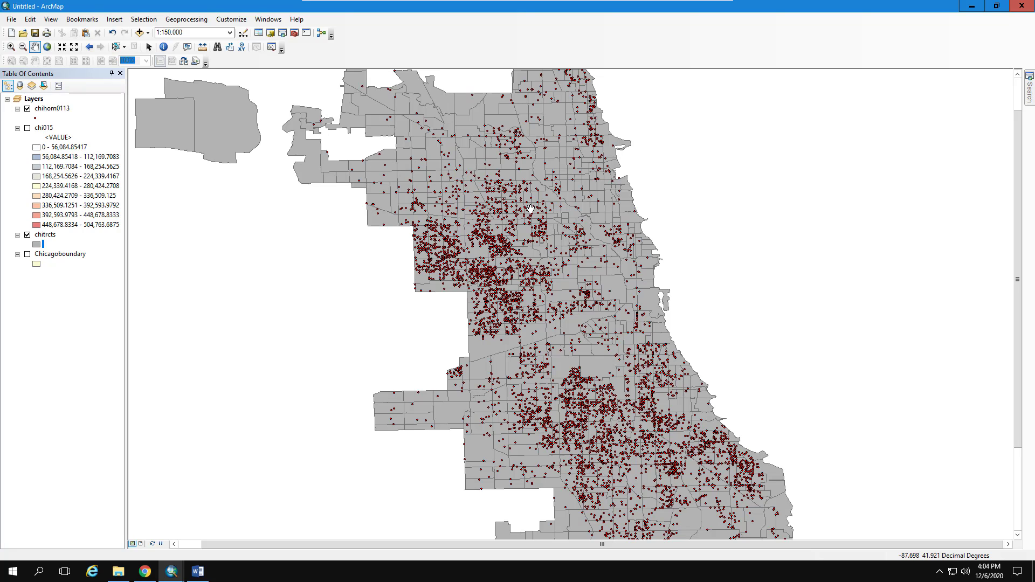
Step: Look through the attribute table of the chihom0113 homicide layer and close it
right_click(56, 109)
click(93, 139)
drag(194, 299, 351, 302)
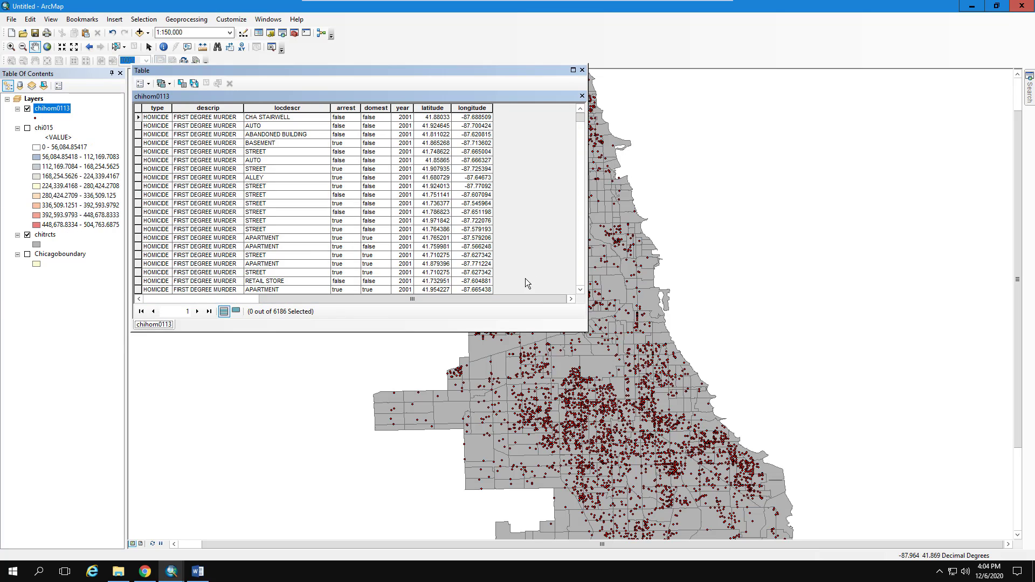
click(583, 71)
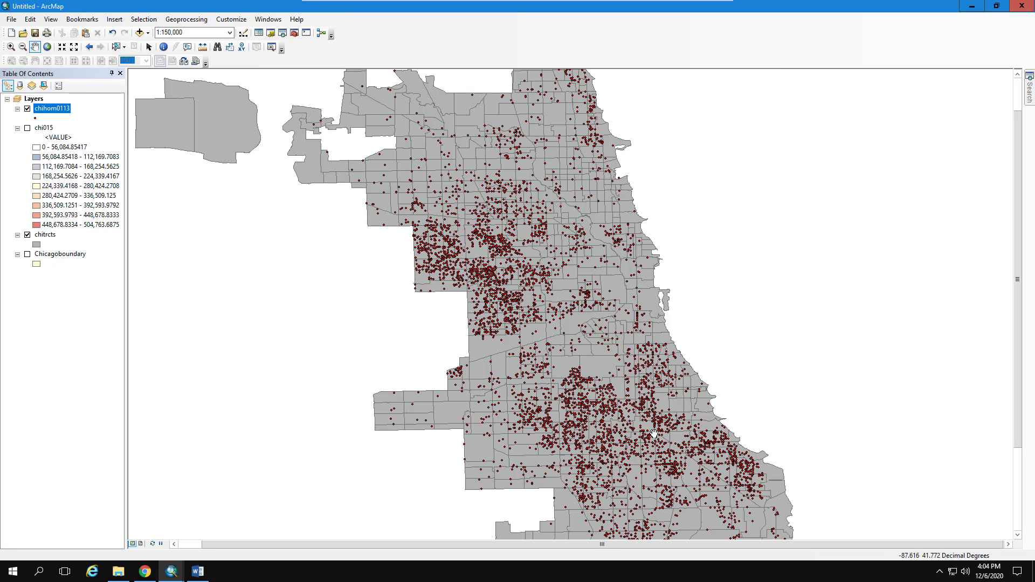
Step: Symbolize the chitrcts layer with graduated colors of FHH_CHILD normalized by HOUSEHOLDS
click(53, 236)
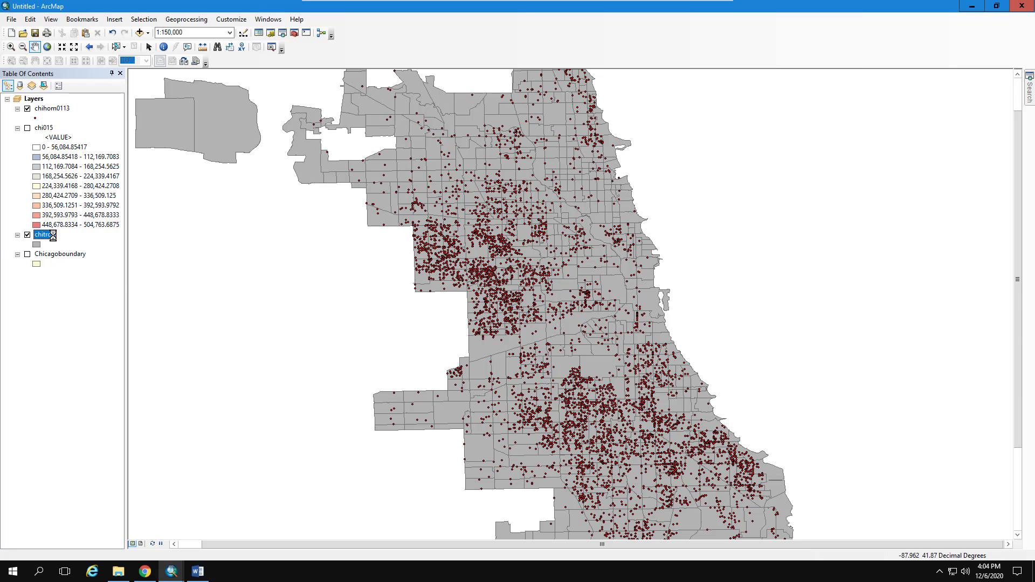
double_click(53, 239)
click(368, 222)
click(533, 211)
drag(533, 238, 531, 349)
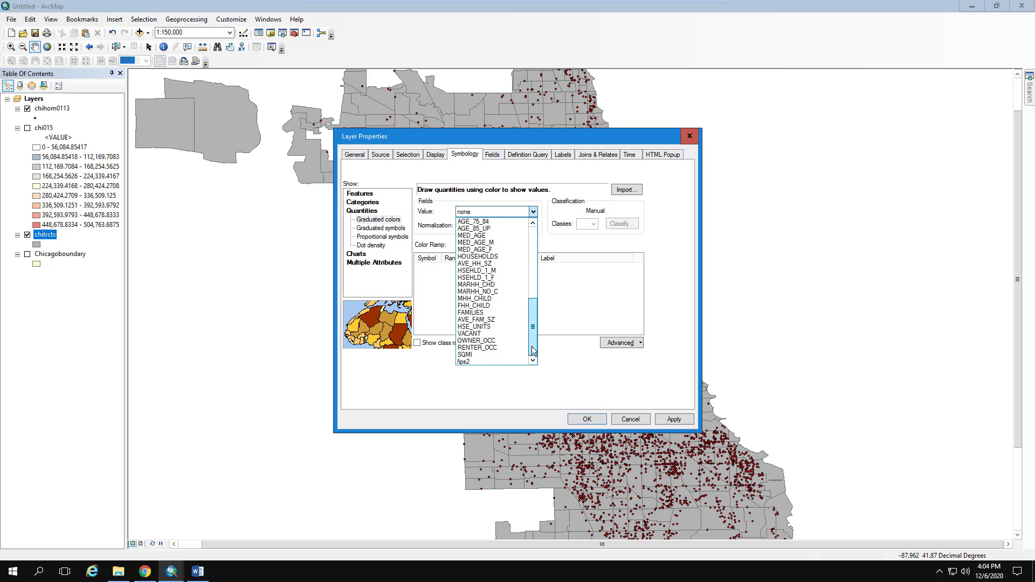
click(474, 305)
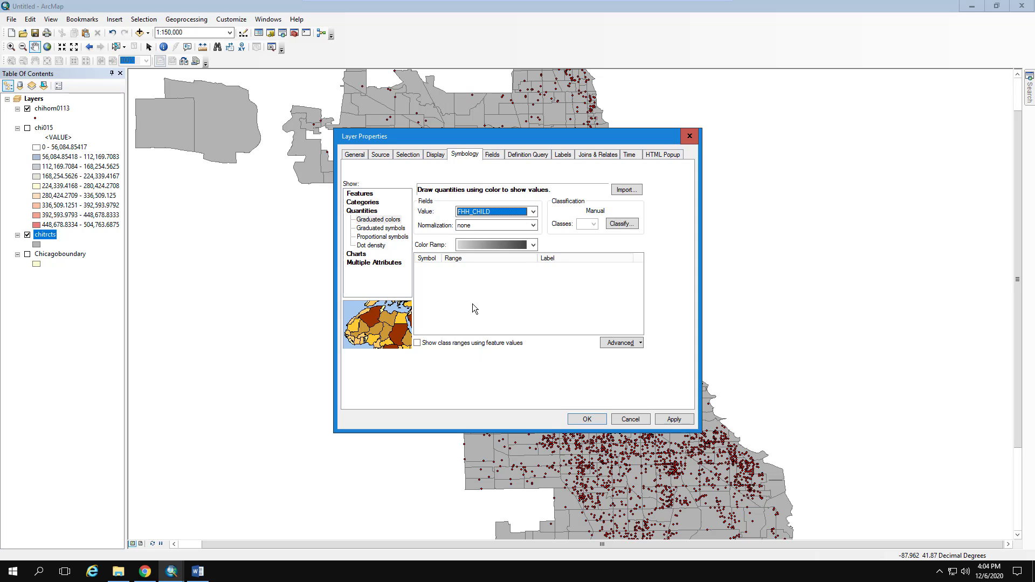
click(532, 225)
drag(532, 267, 527, 330)
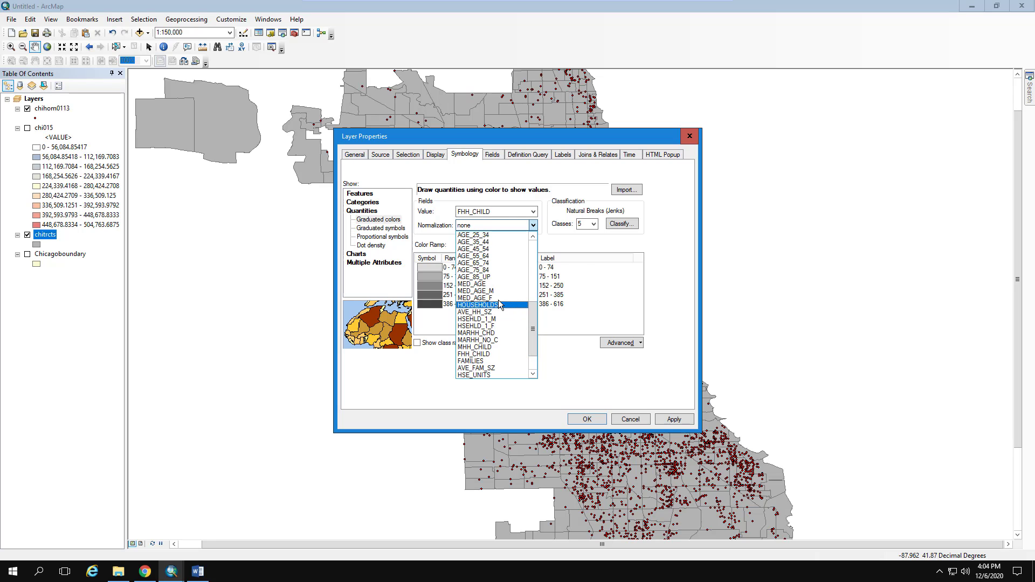
click(477, 305)
click(600, 417)
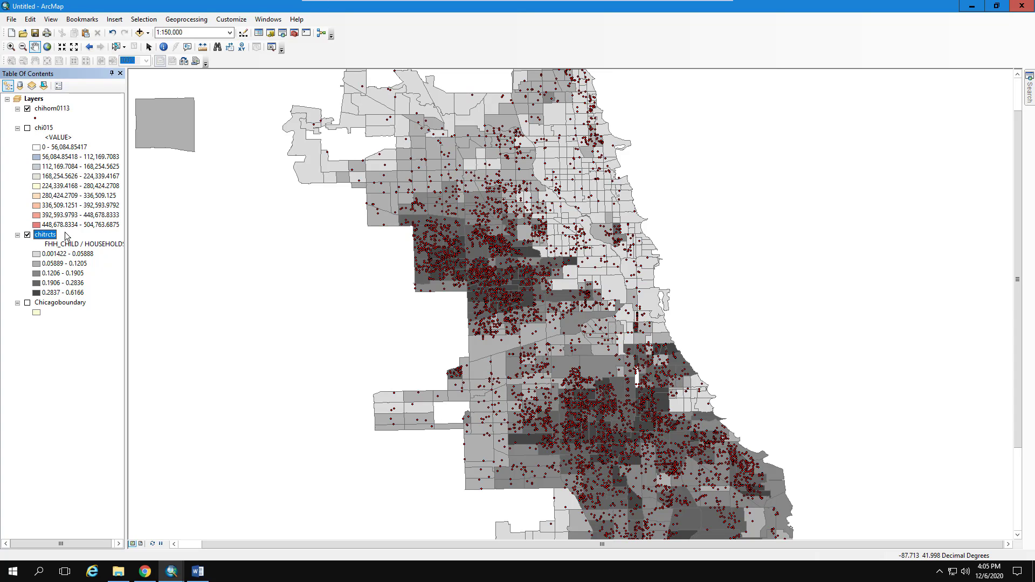
Step: Show the chi015 heat map layer and hide the chihom0113 homicide points
click(27, 127)
click(27, 109)
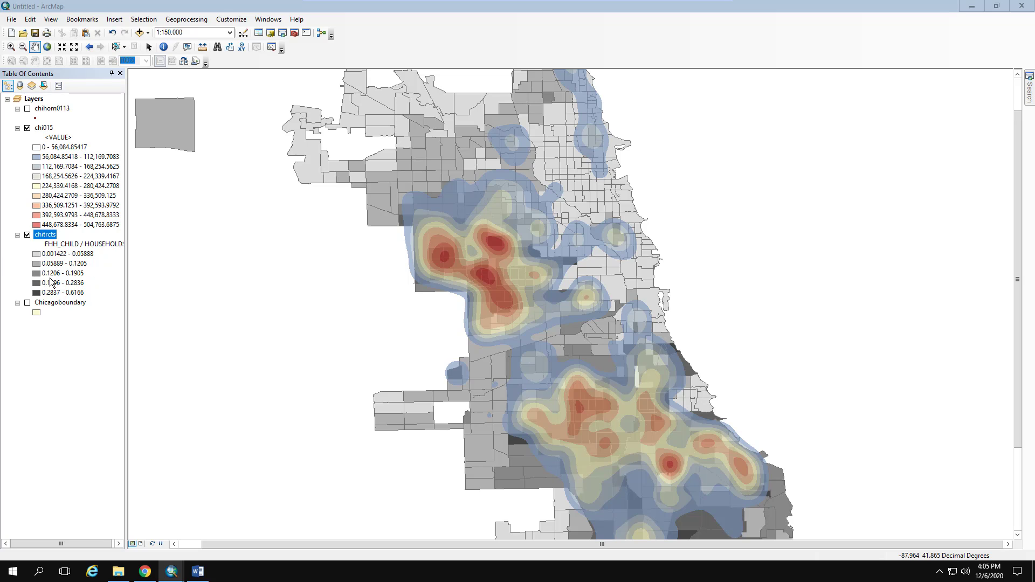
Step: Switch the chitrcts layer to a single symbol with a medium gray fill
double_click(46, 235)
click(356, 195)
click(476, 230)
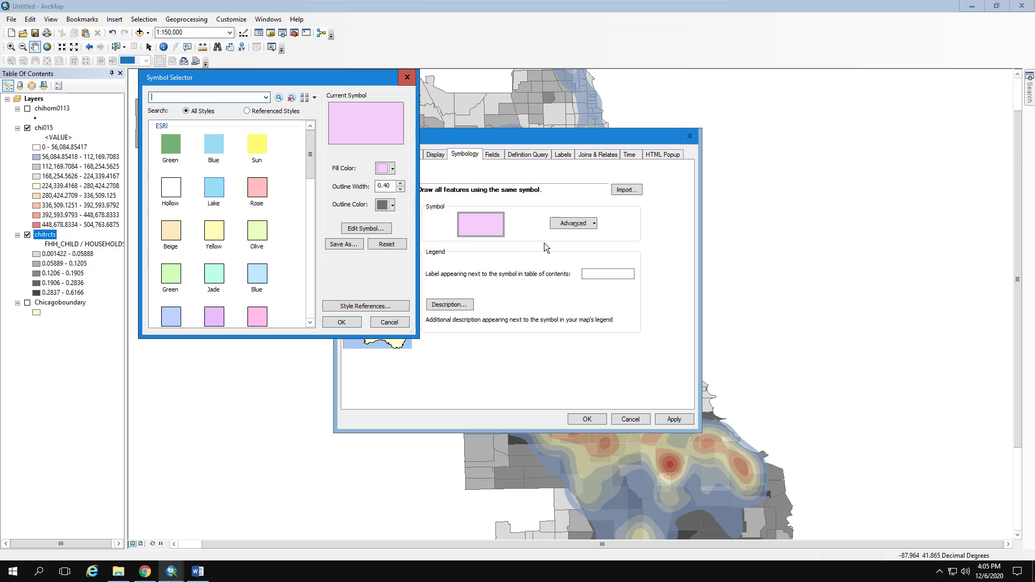
click(392, 169)
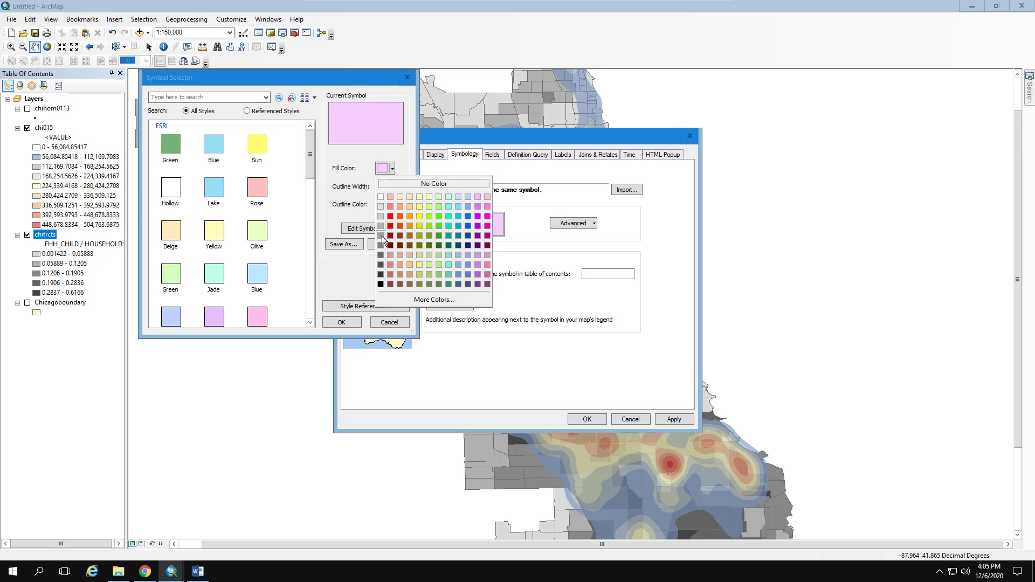
click(381, 235)
click(342, 322)
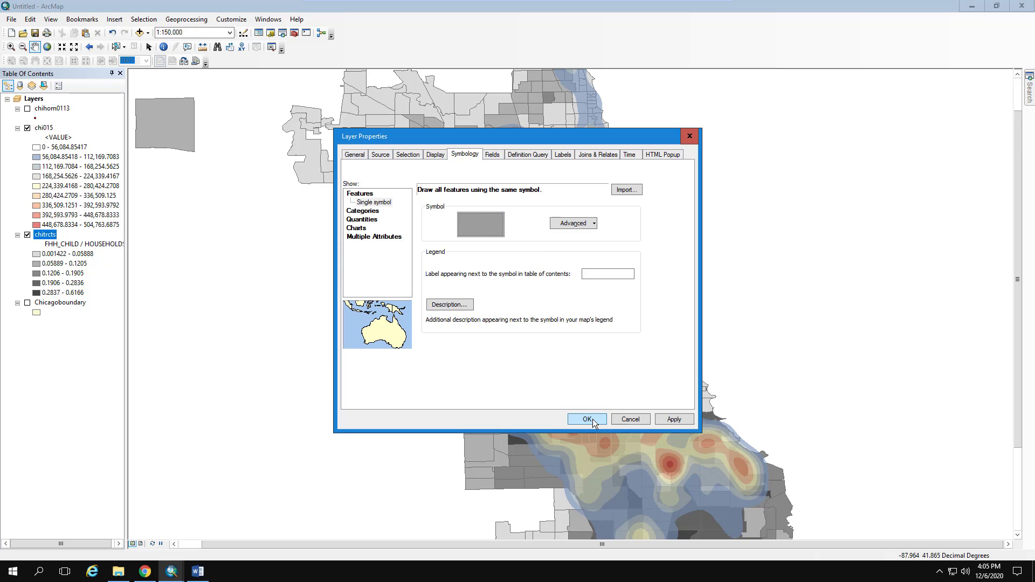
click(588, 418)
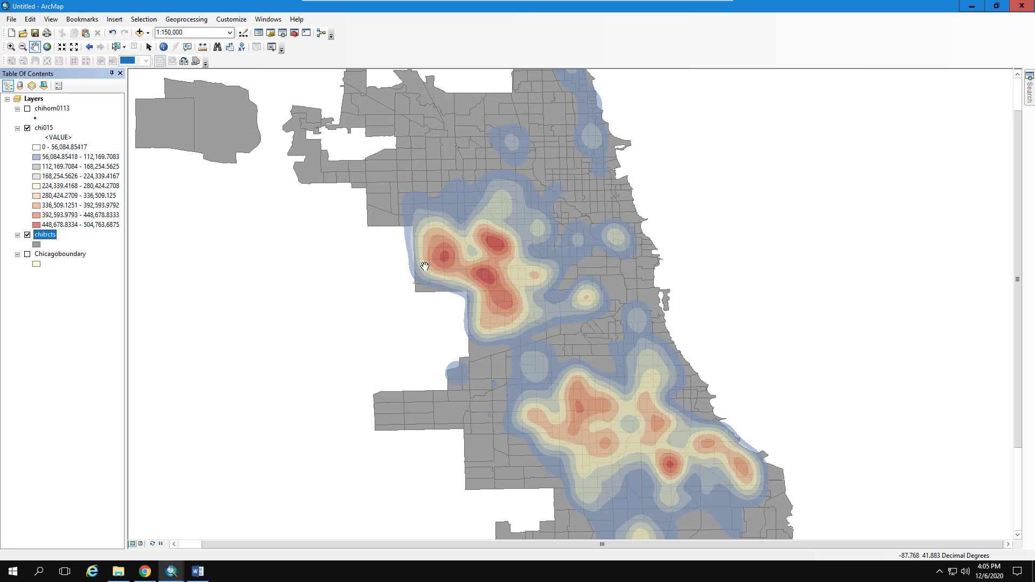
Step: Hide the chi015 layer and set up the Kernel Density tool with chihom0113 as input and NONE as population field
click(27, 129)
click(1028, 92)
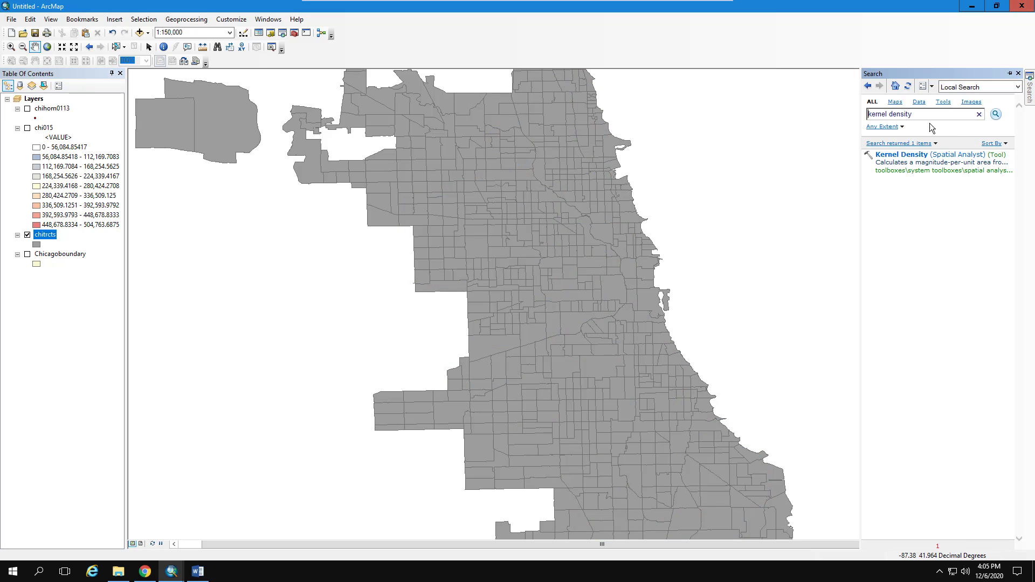
click(911, 157)
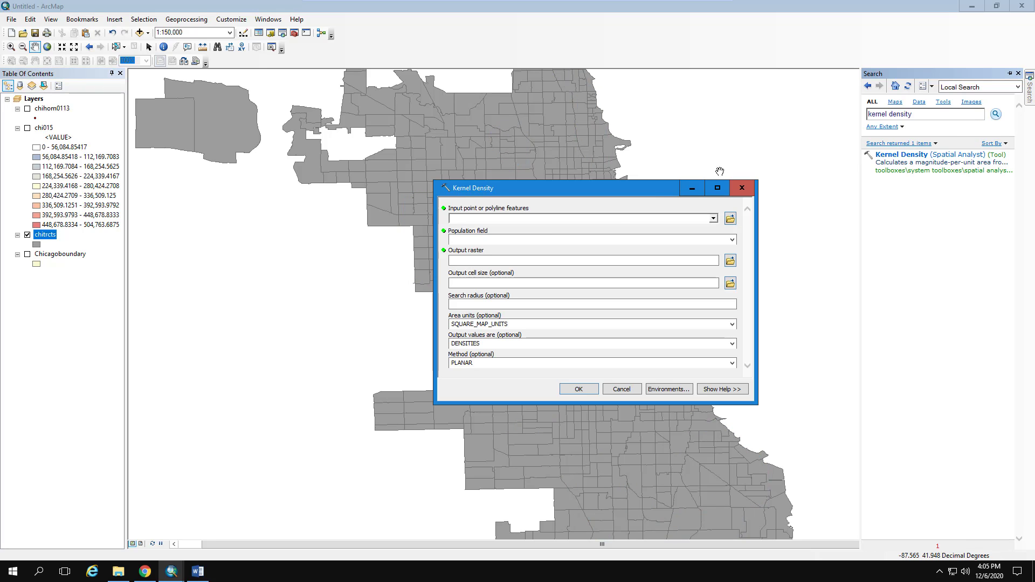
click(713, 218)
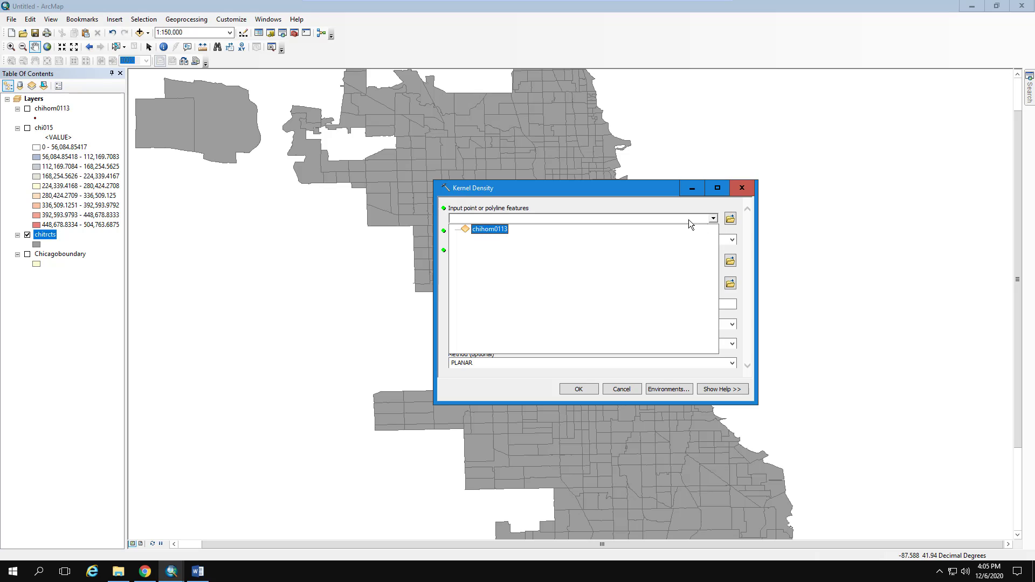
click(499, 231)
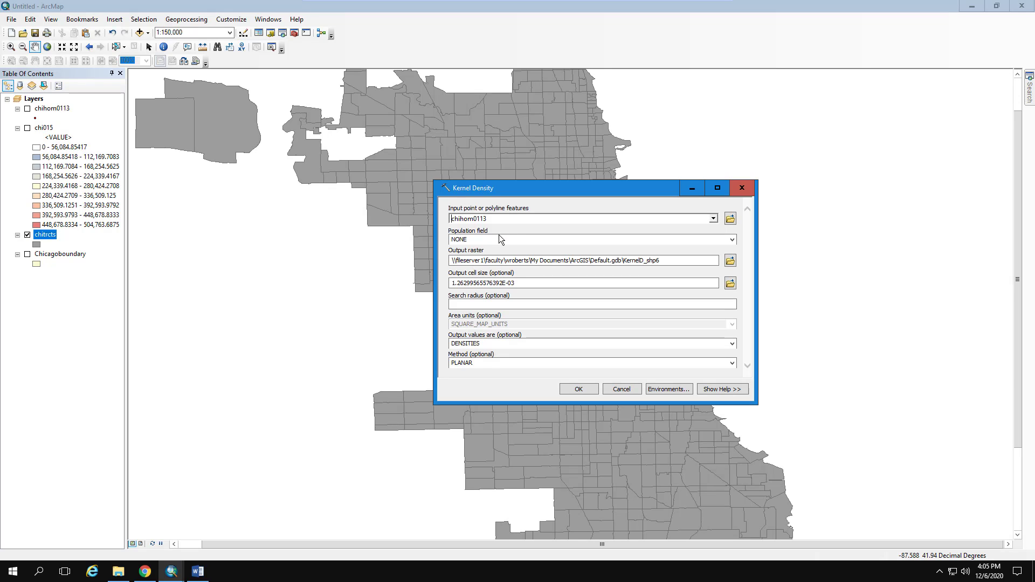
click(732, 239)
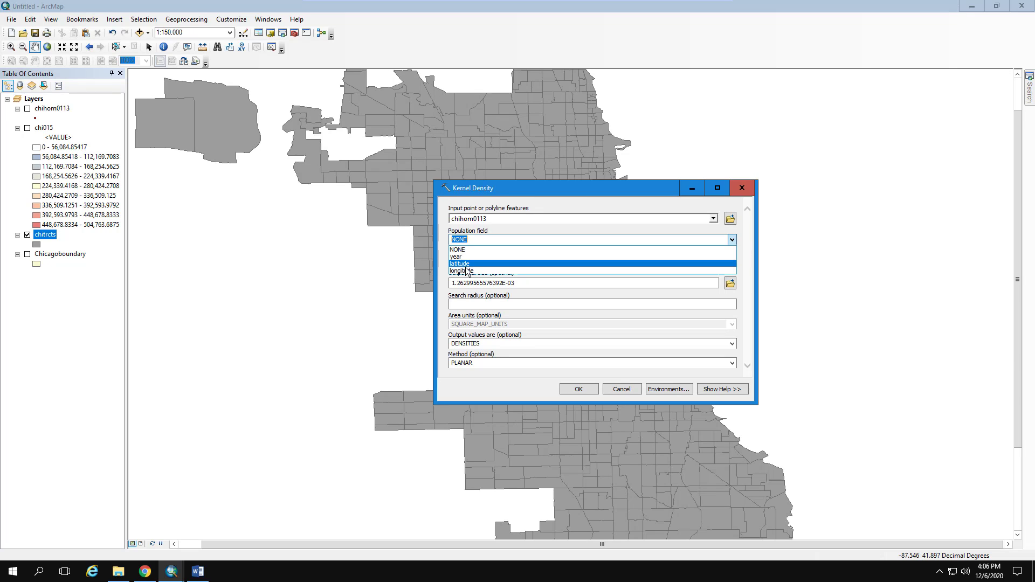
click(495, 241)
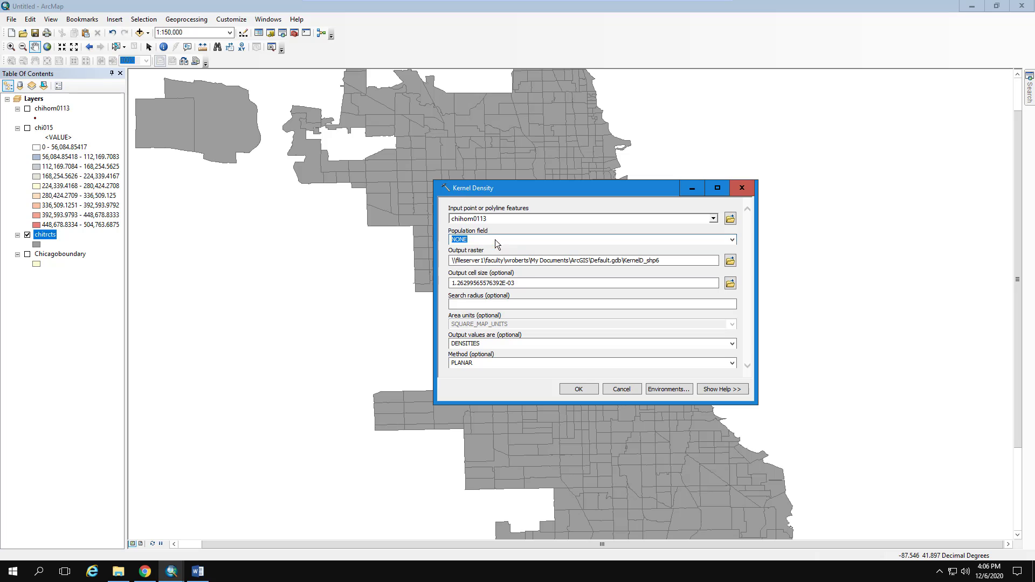
Step: Browse to the Demo1.gdb geodatabase as the save location for the output raster
click(731, 262)
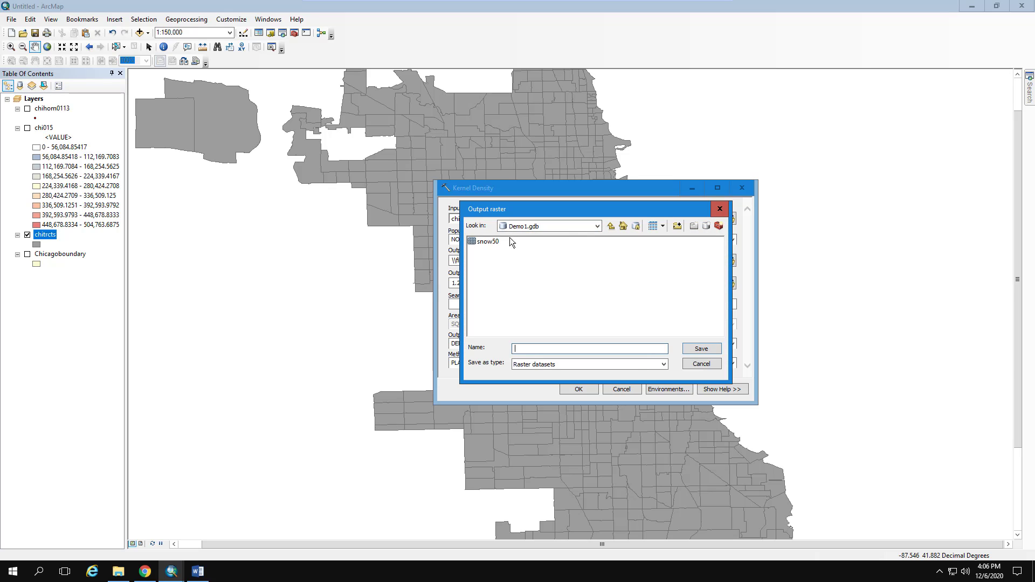
click(611, 225)
double_click(493, 305)
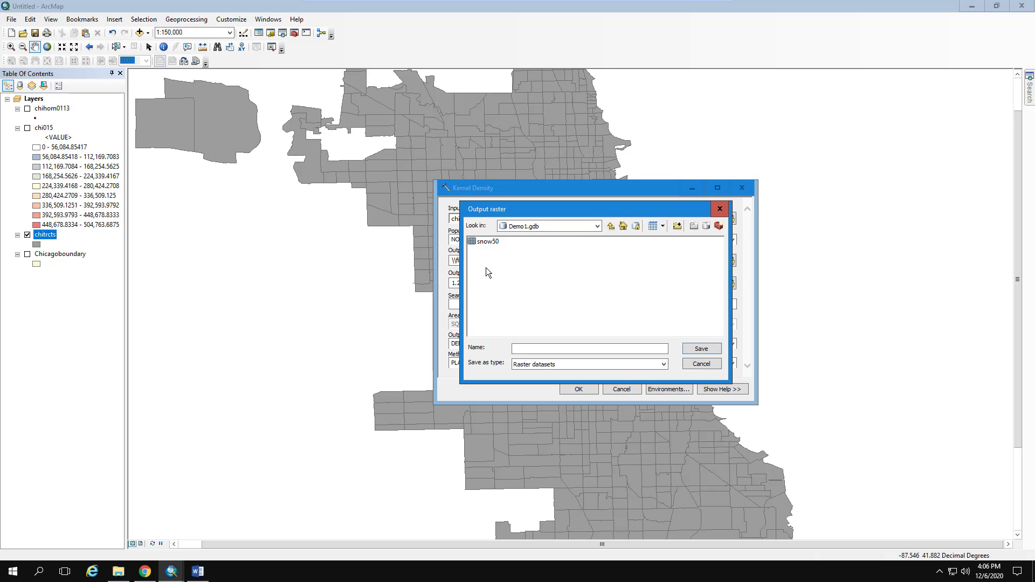
click(538, 346)
Step: Look up the suggested search radius for the Chicago homicide data in the Kernel Density Word document, and return to ArcMap
click(194, 578)
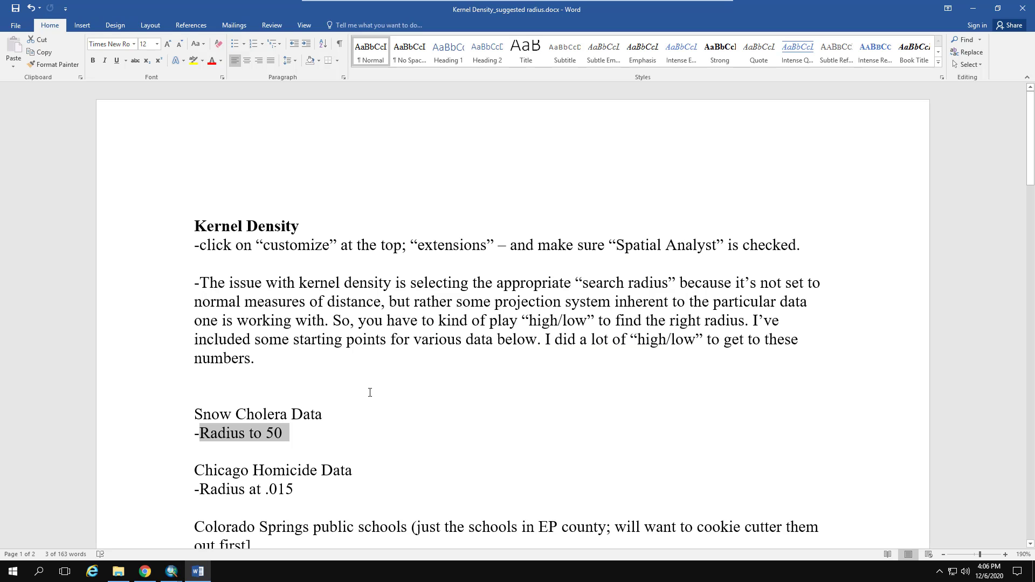
scroll(287, 410, down, 2)
scroll(273, 403, up, 2)
drag(265, 490, 298, 494)
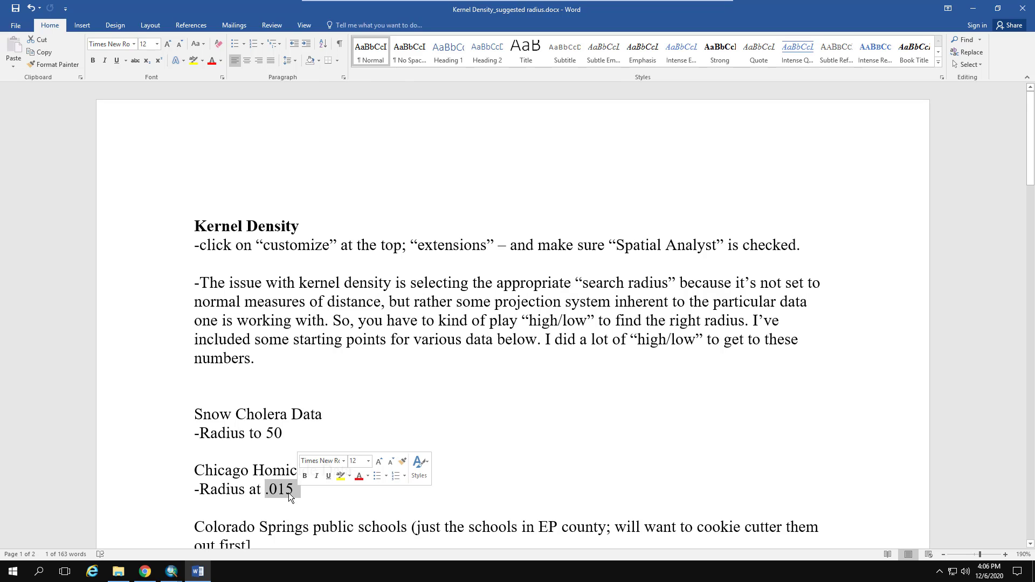
click(972, 8)
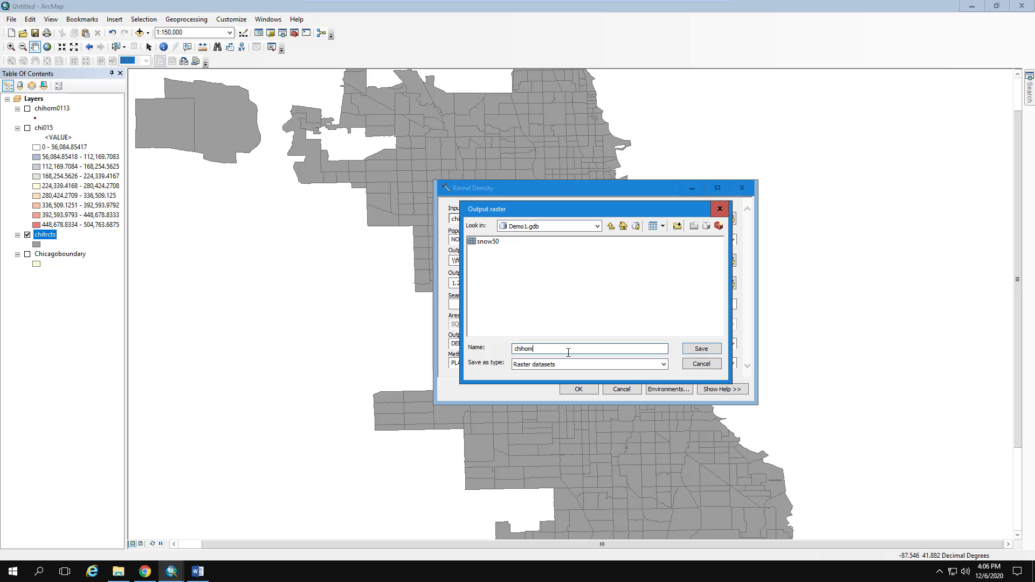
Step: Run Kernel Density to a raster named chihom1 with a search radius of 1, and remove the resulting layer from the map
click(713, 349)
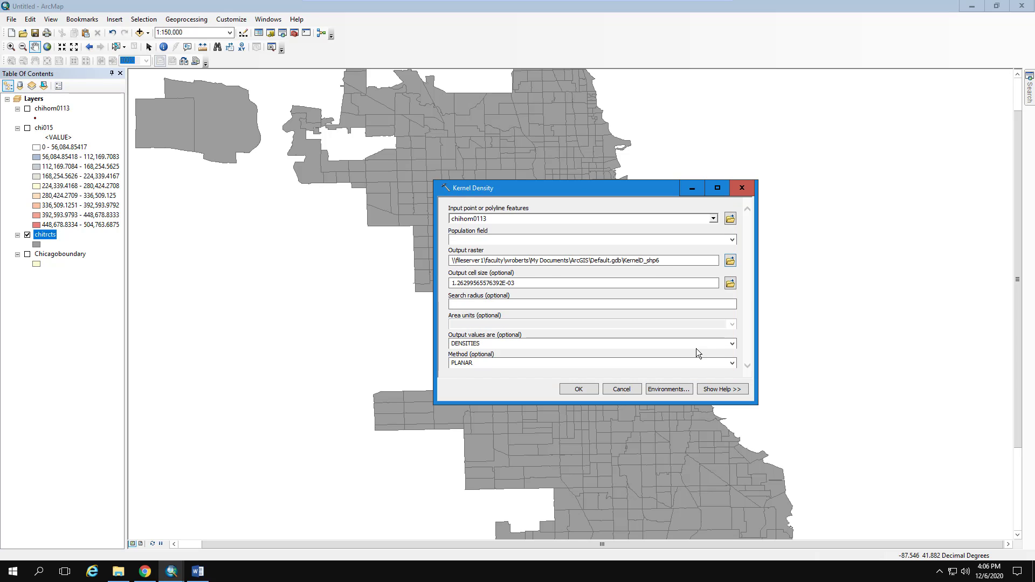
click(715, 305)
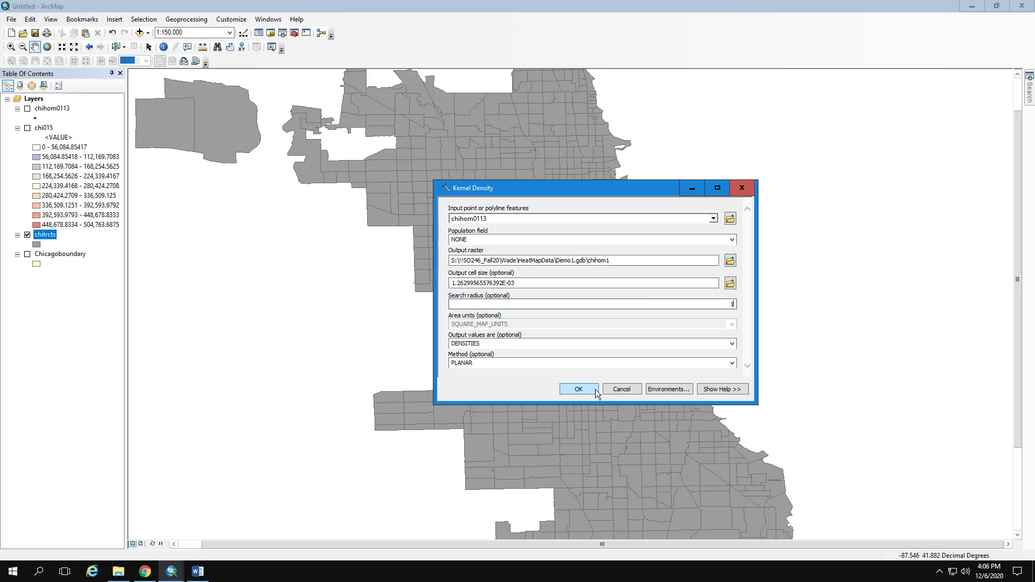
click(578, 389)
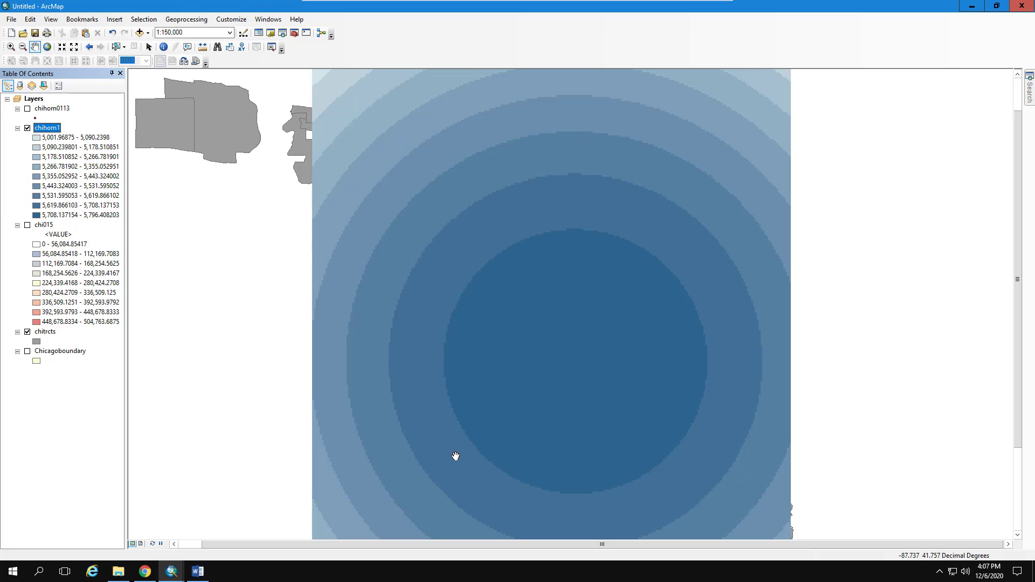
right_click(44, 129)
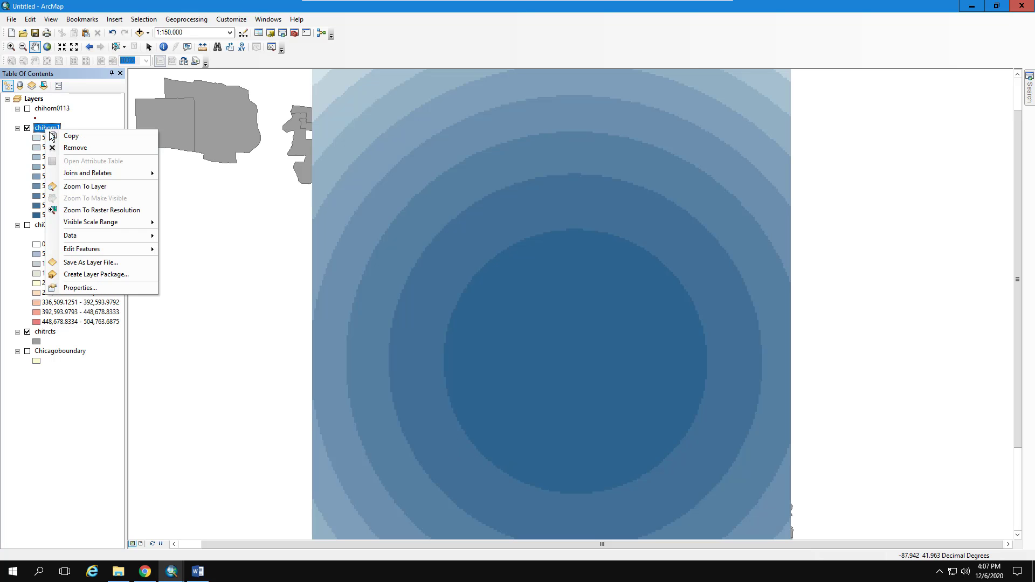
click(70, 149)
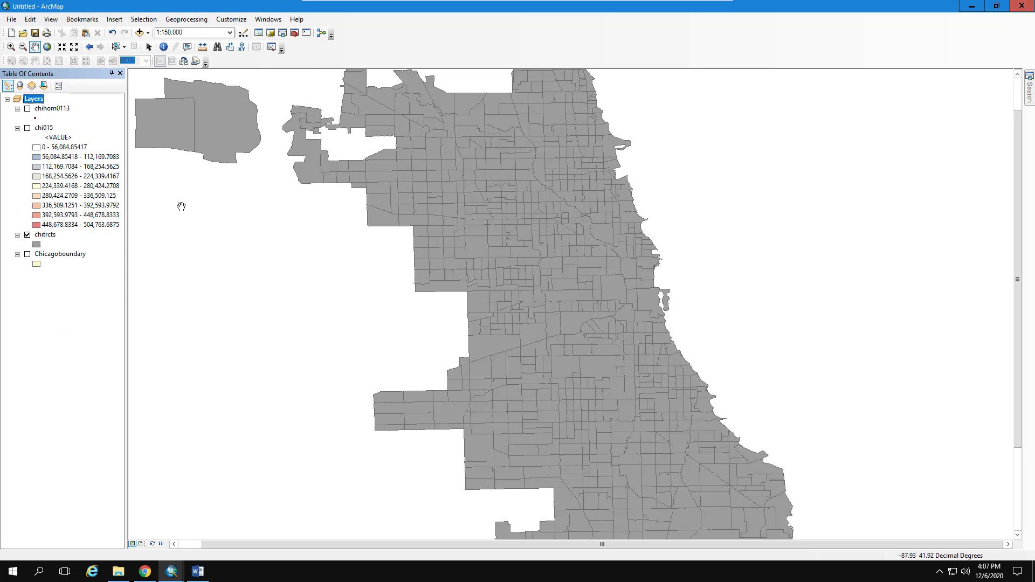
Step: Set up Kernel Density again with chihom0113 as input and an output raster named chihom015 in Demo1.gdb
click(1029, 88)
click(902, 155)
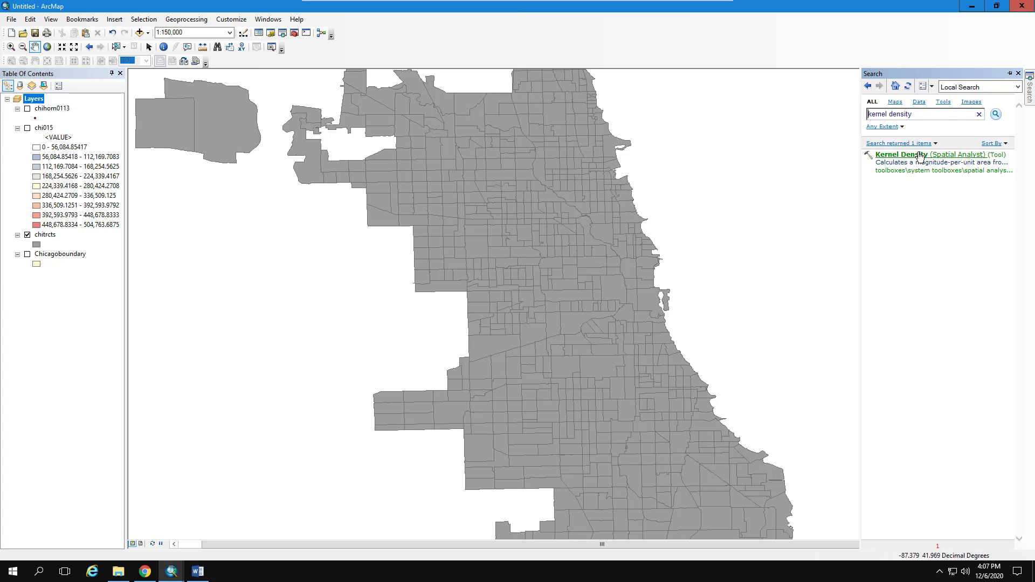
click(713, 218)
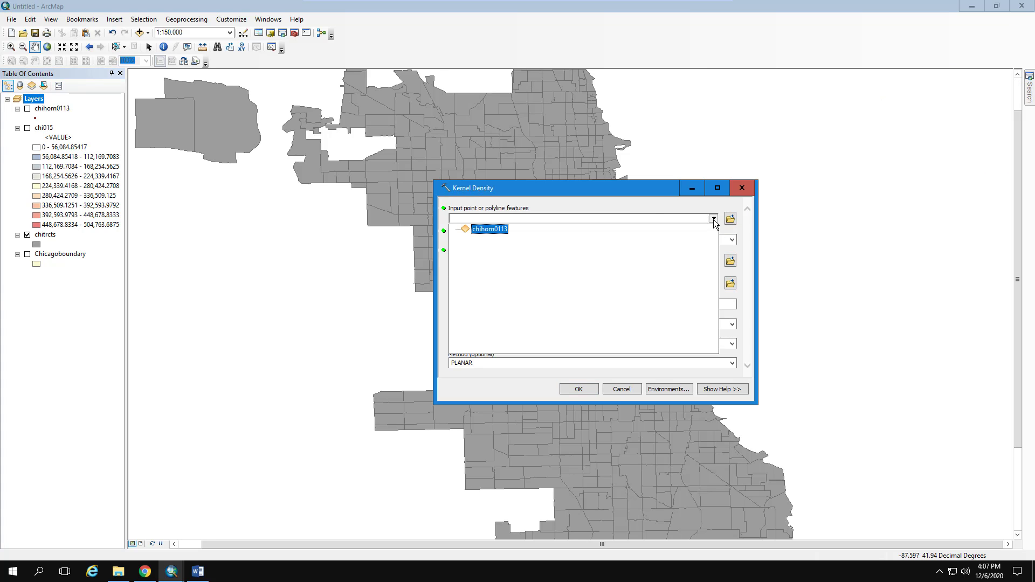
click(484, 229)
click(729, 261)
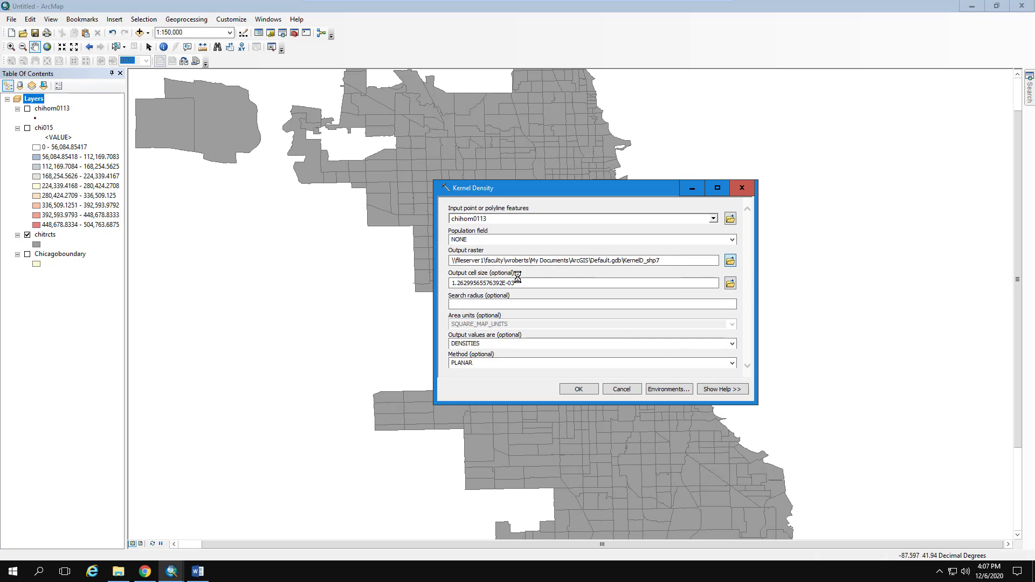
text(chihom015)
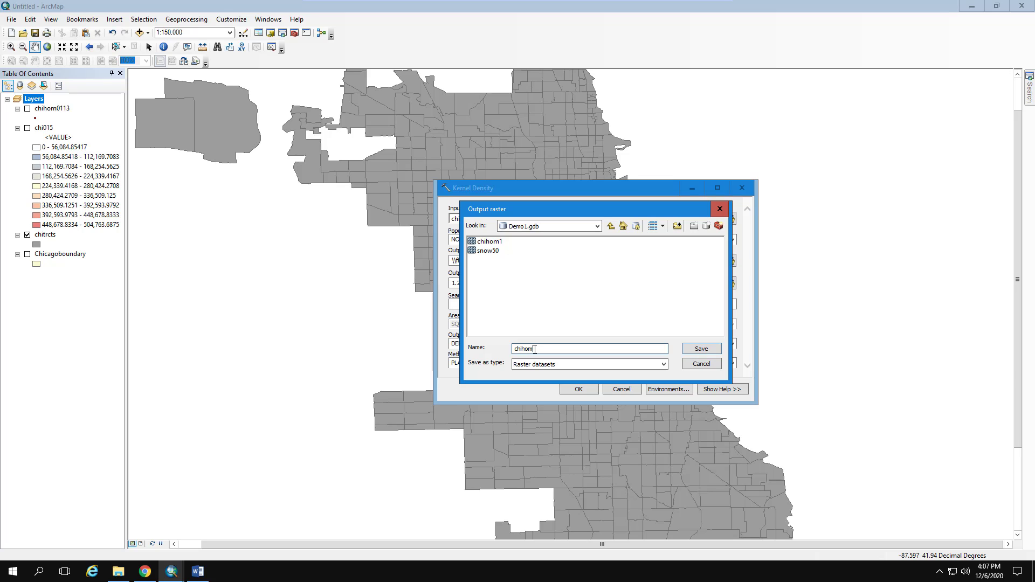
click(713, 352)
Step: Set the search radius to .015 and run Kernel Density
click(716, 304)
text(.015)
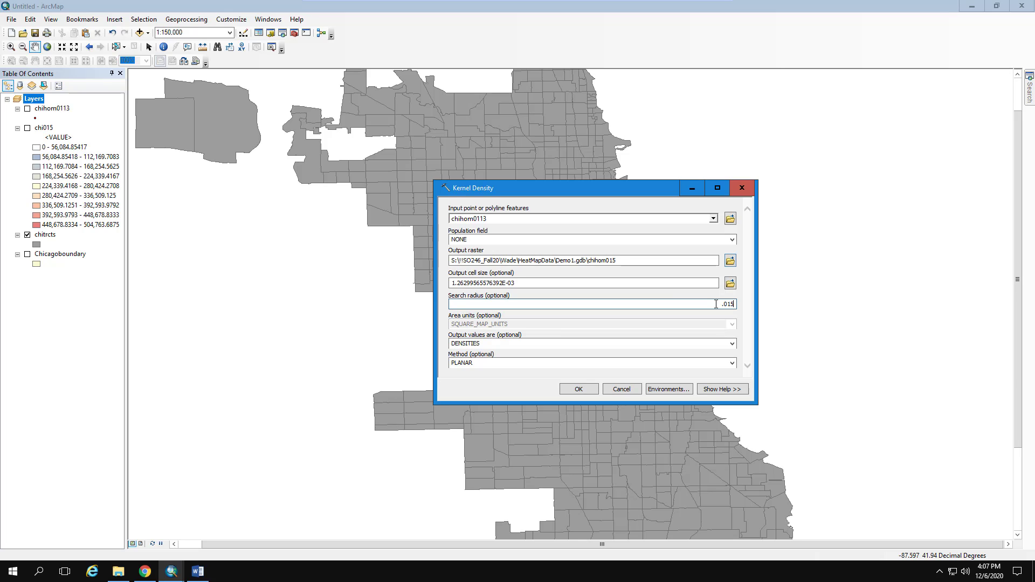
click(578, 389)
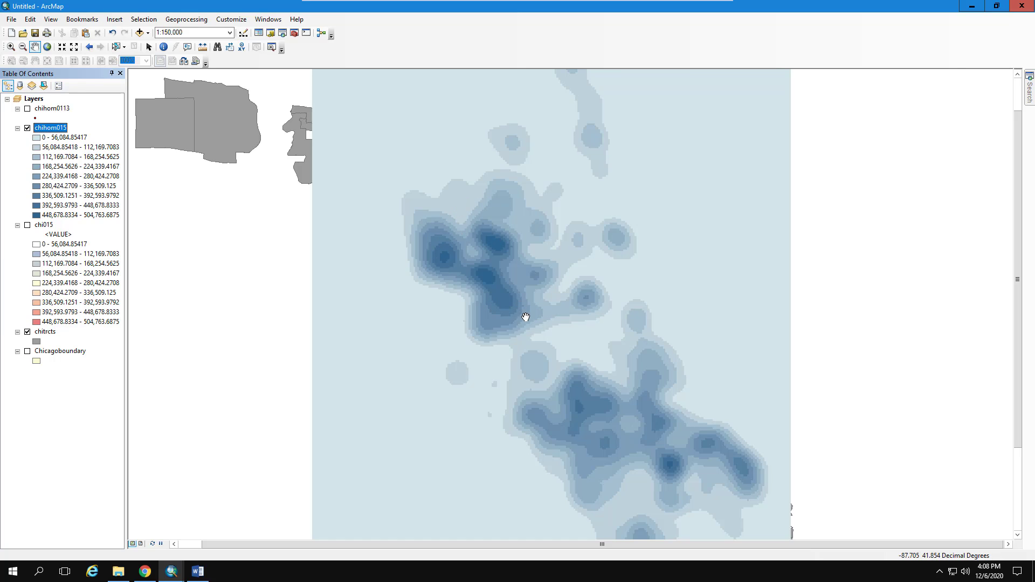
Step: Remove the old chi015 heat map layer from the map
right_click(43, 225)
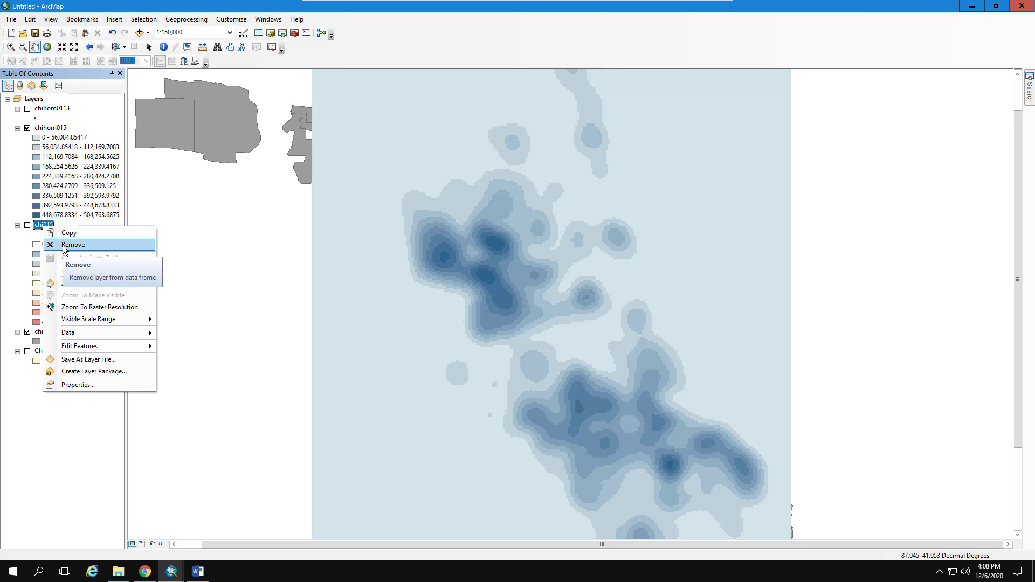
click(65, 246)
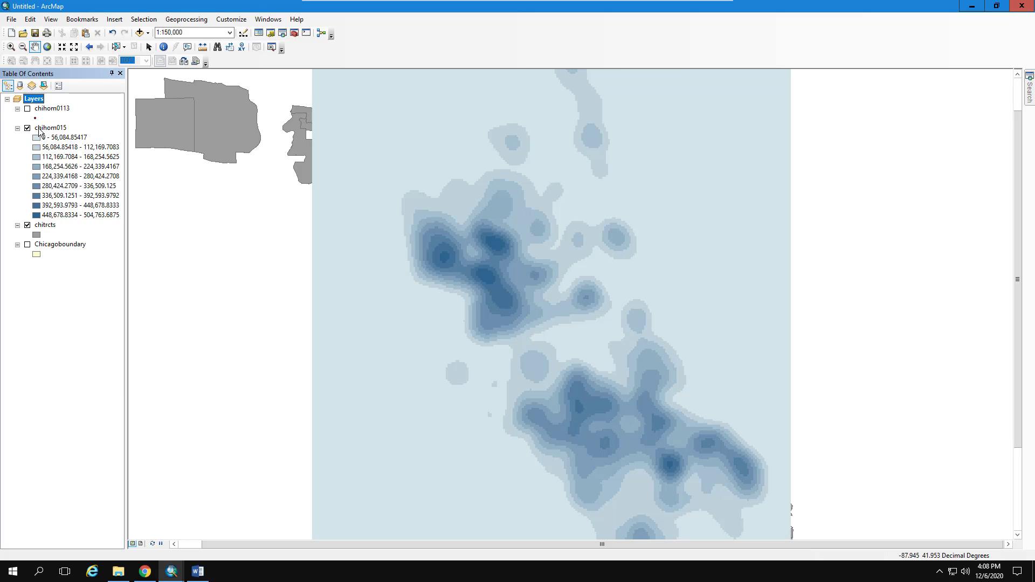
Step: Apply the blue-yellow-red color ramp to the chihom015 layer and give its lowest class no color
double_click(37, 128)
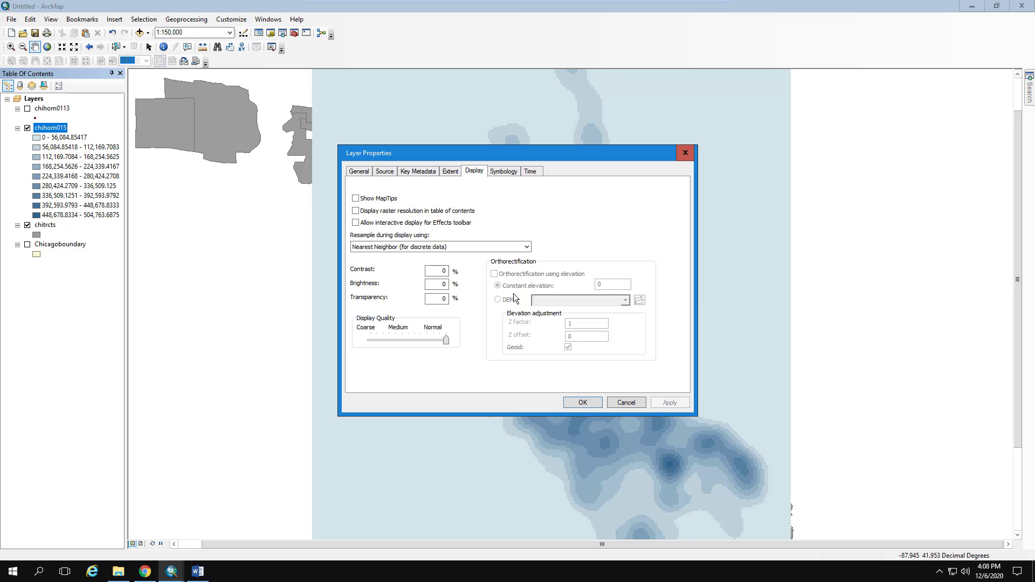
click(502, 171)
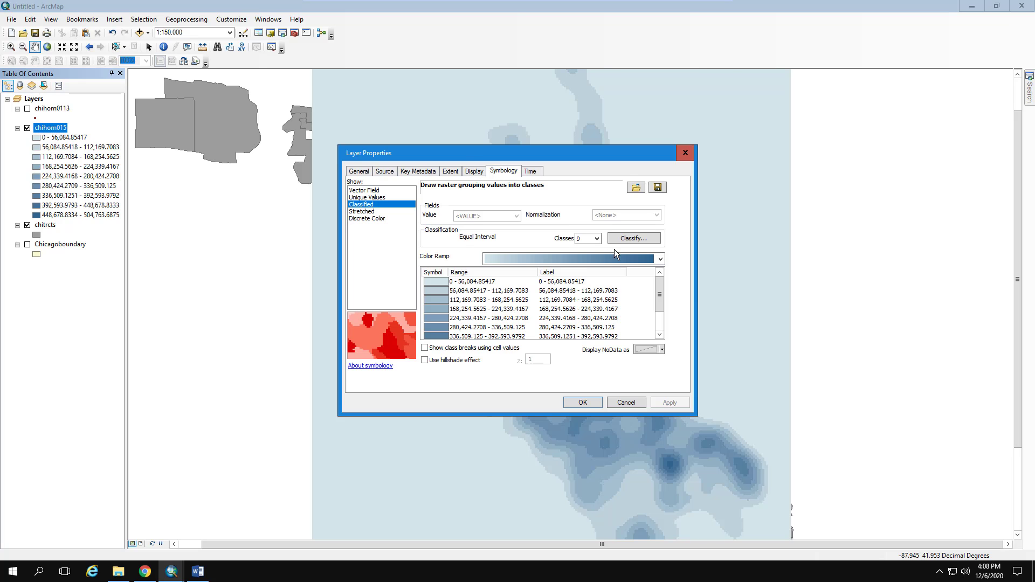
click(660, 260)
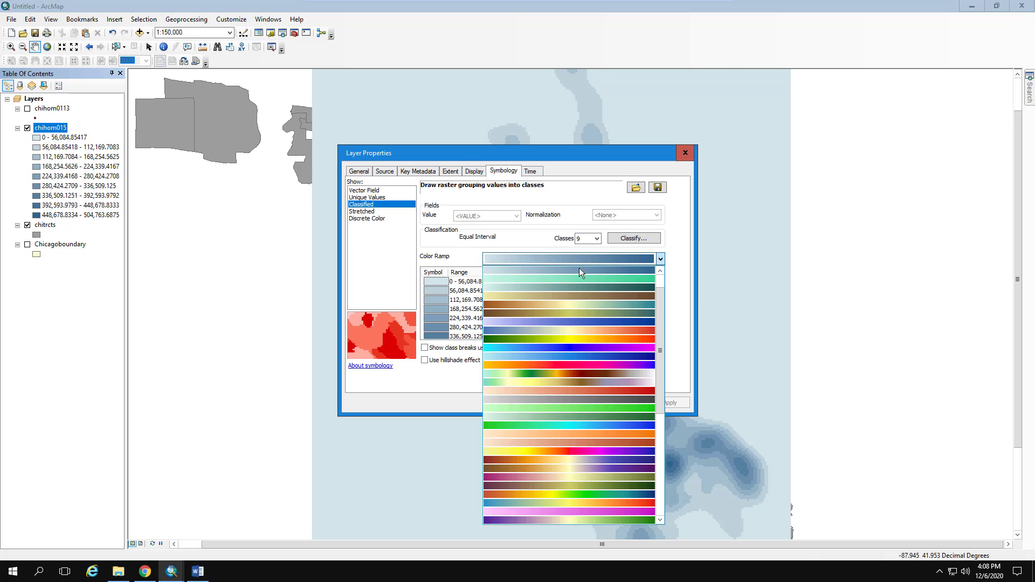
click(556, 328)
click(438, 278)
click(461, 288)
click(668, 404)
drag(551, 155, 382, 190)
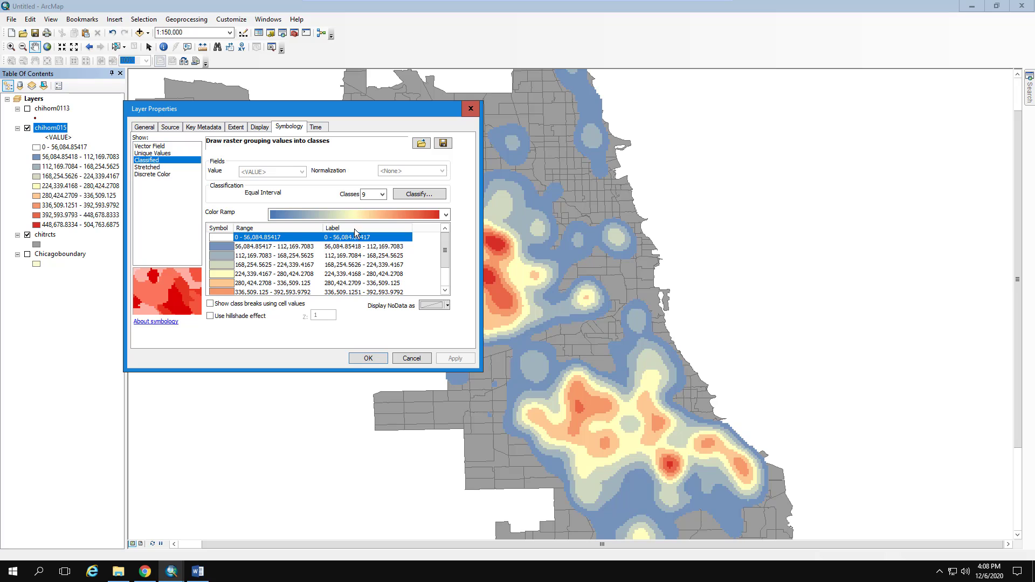
Step: Set the chihom015 display resampling to Bilinear Interpolation and its transparency to 35%
click(258, 128)
click(230, 193)
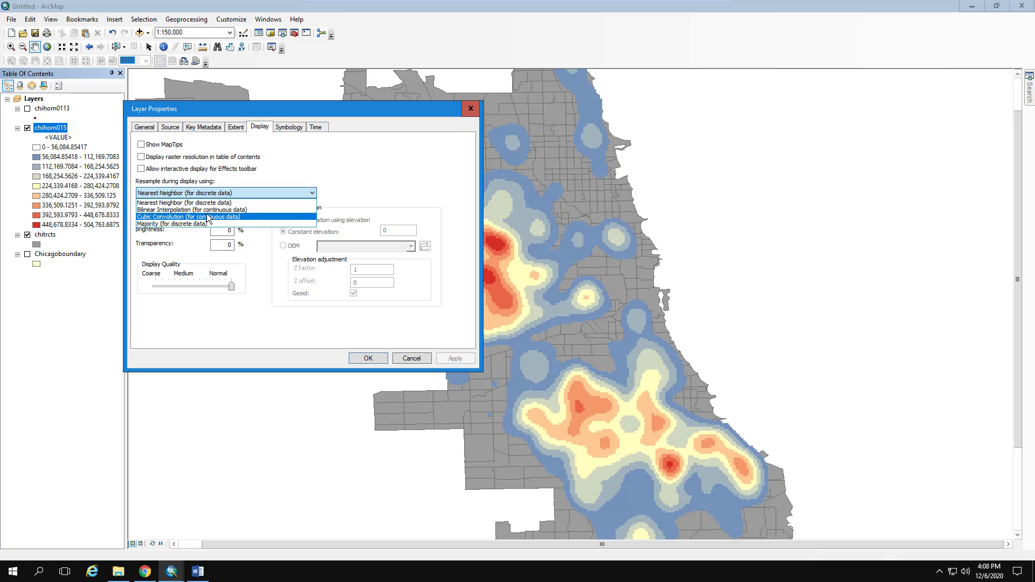
click(211, 209)
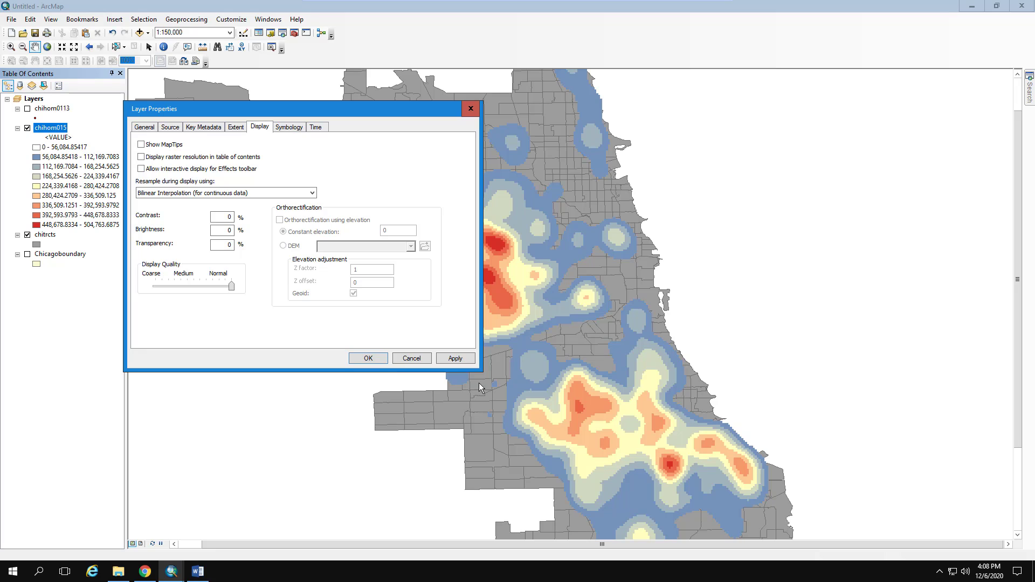
click(451, 358)
double_click(226, 244)
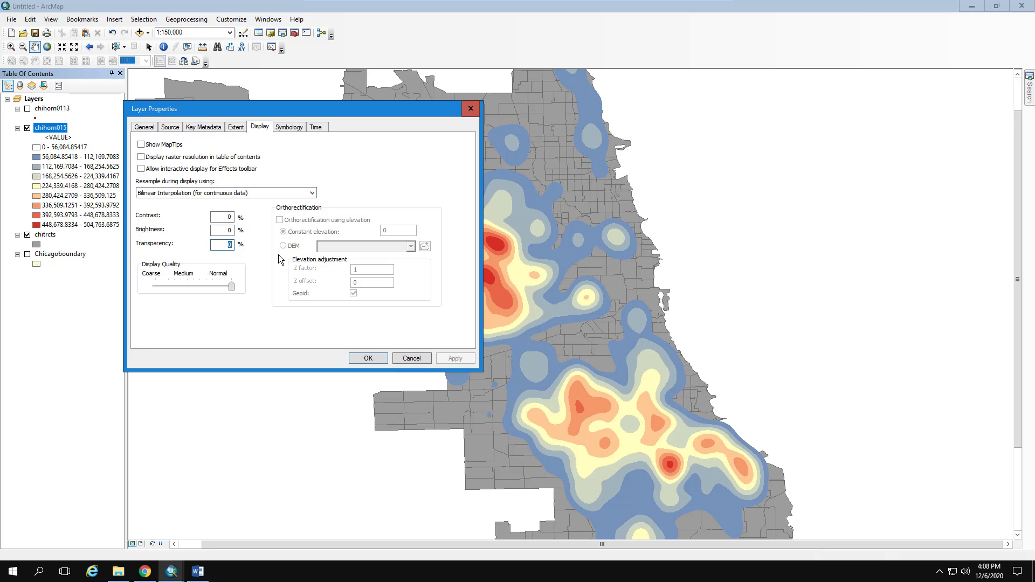
text(35)
click(370, 358)
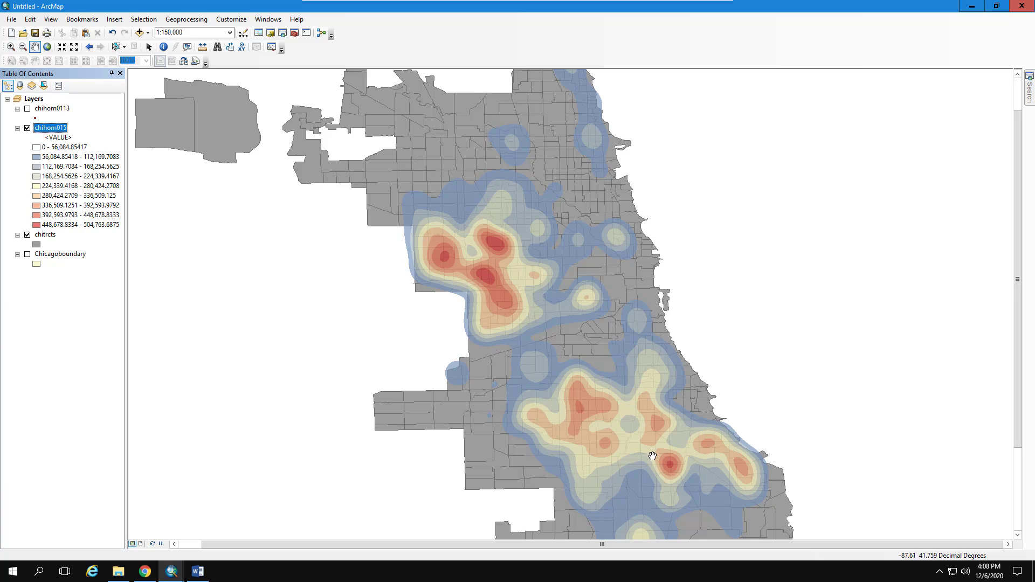
Step: Show the chihom0113 points in place of the chihom015 heat map for comparison, and switch back to the heat map
click(28, 109)
click(28, 128)
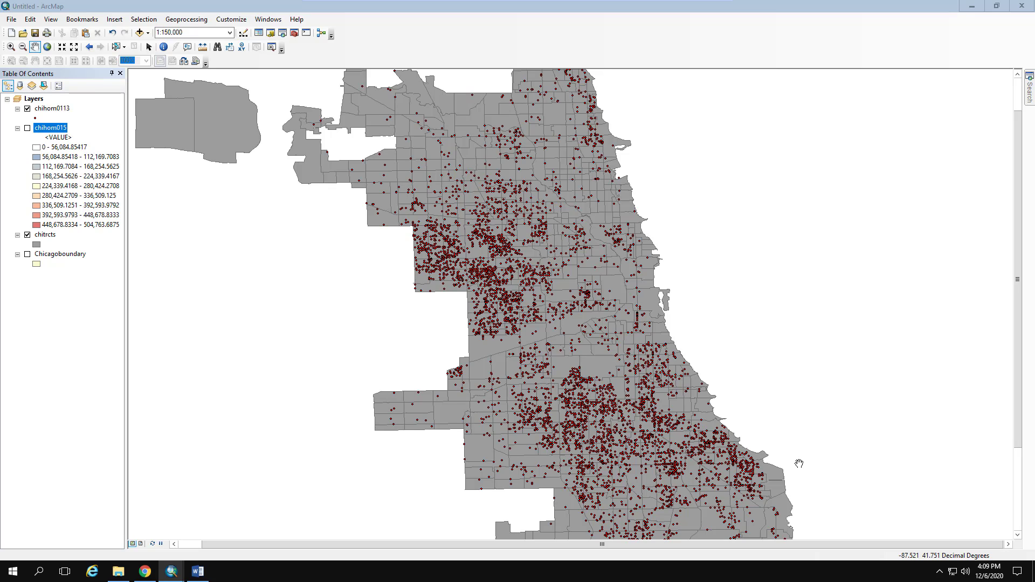
click(27, 109)
click(27, 128)
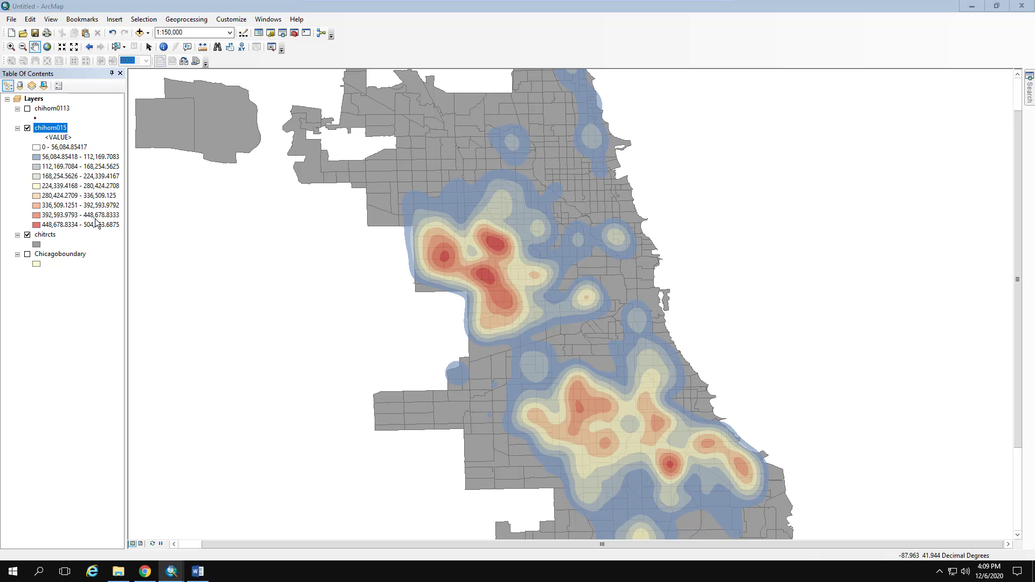
Step: Relabel the lowest class of the chihom015 layer as "Low density" and its highest class as "High density"
click(64, 147)
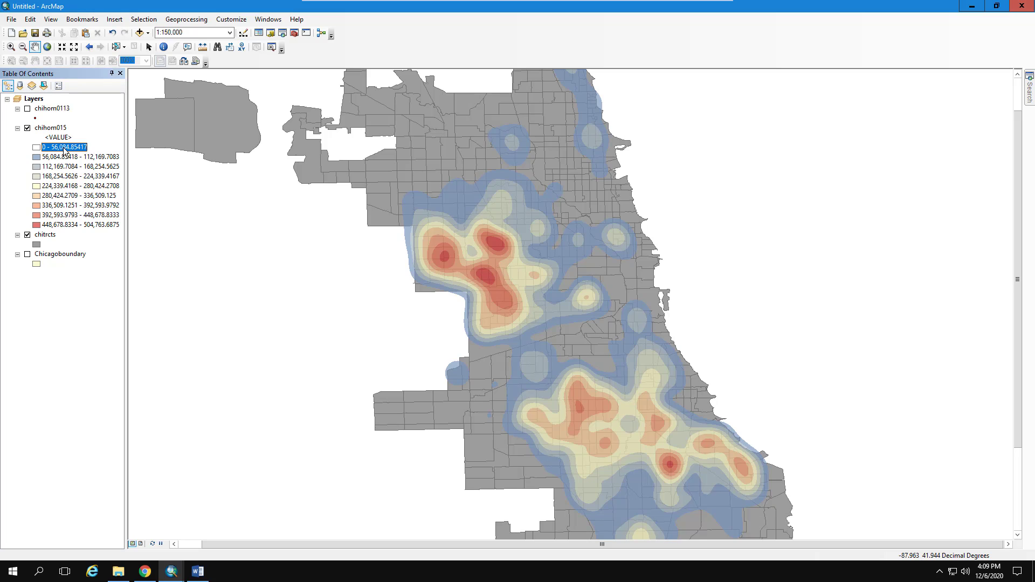
click(64, 147)
key(BackSpace)
text(Low density)
key(Return)
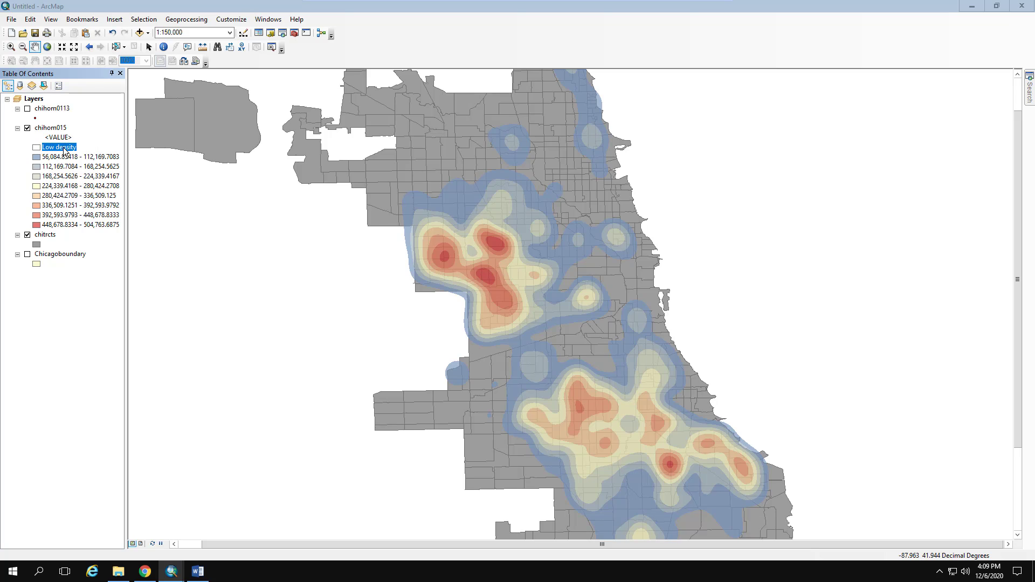
click(74, 225)
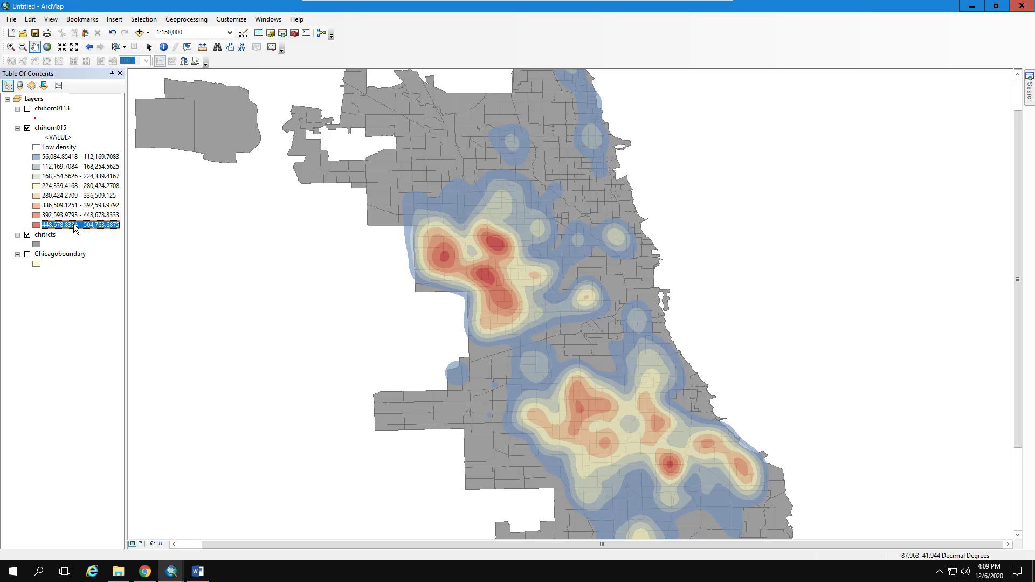
key(BackSpace)
text(High density)
key(Return)
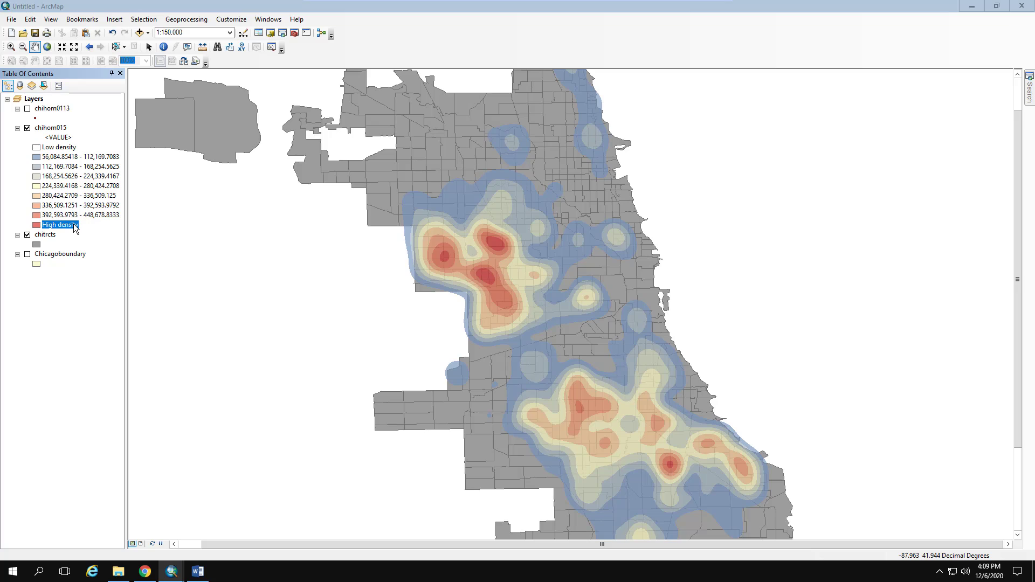
Step: Clear the labels of the second and third lowest classes of the chihom015 layer
click(81, 157)
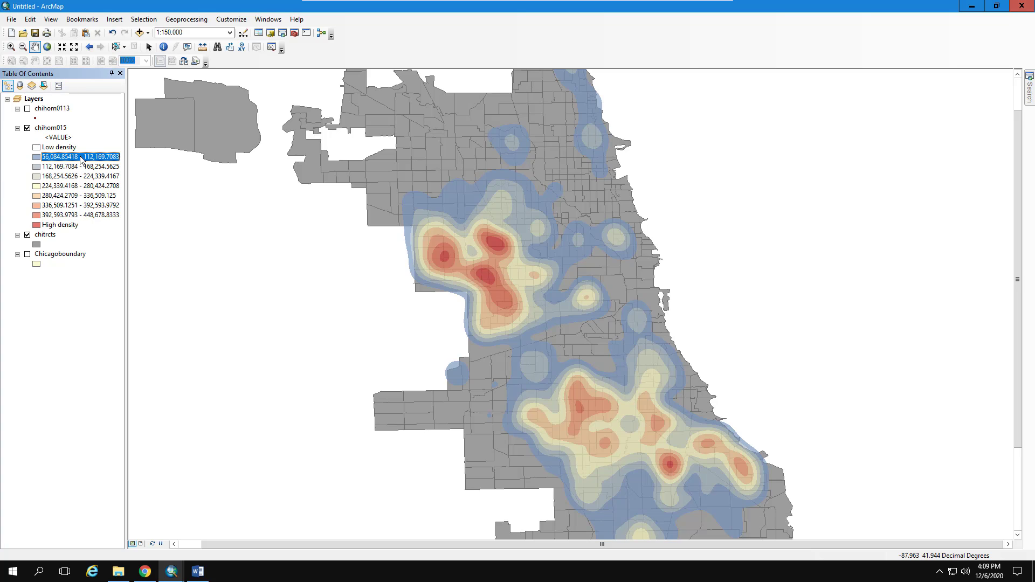
key(BackSpace)
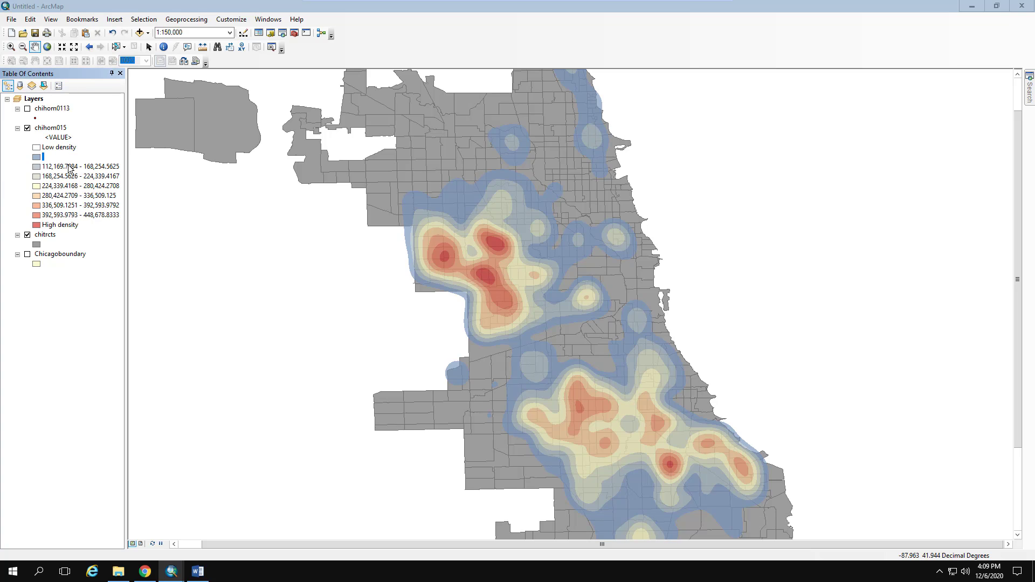
click(69, 167)
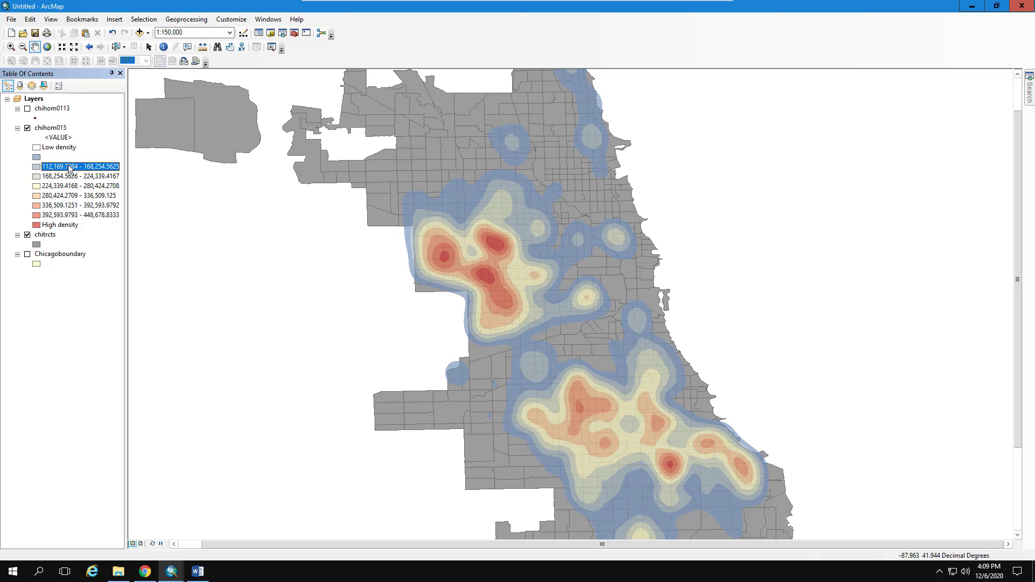
key(BackSpace)
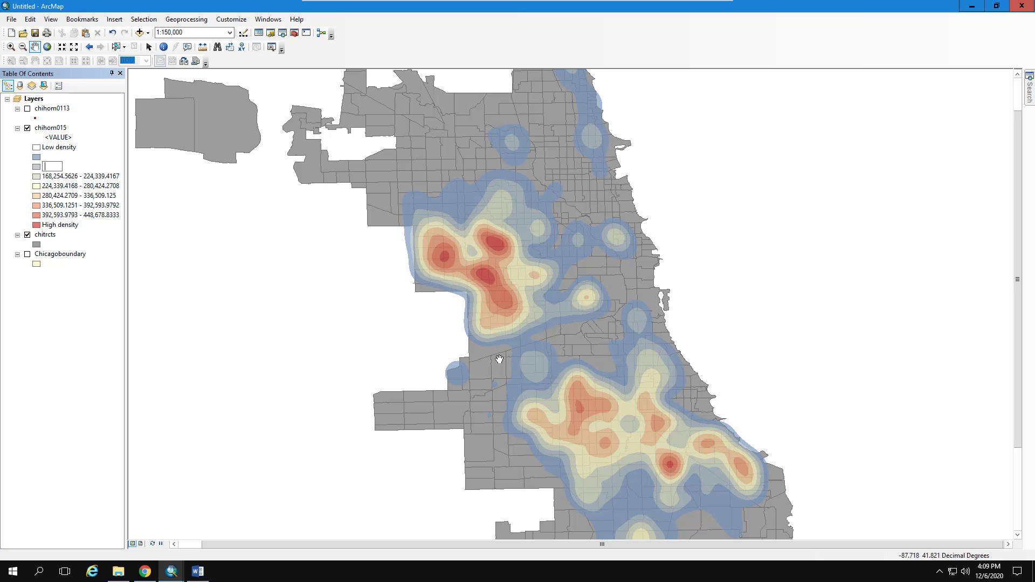
click(67, 292)
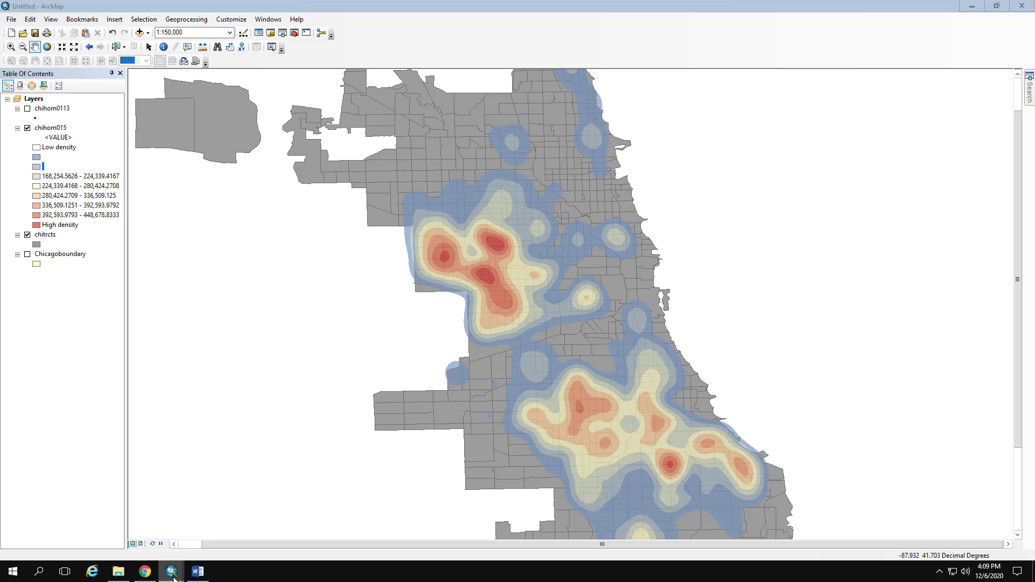
Step: Switch to the Denver map in the other ArcMap window and symbolize the visible denbaked layer's graduated colors by the povbelow field
mouse_move(178, 576)
click(276, 518)
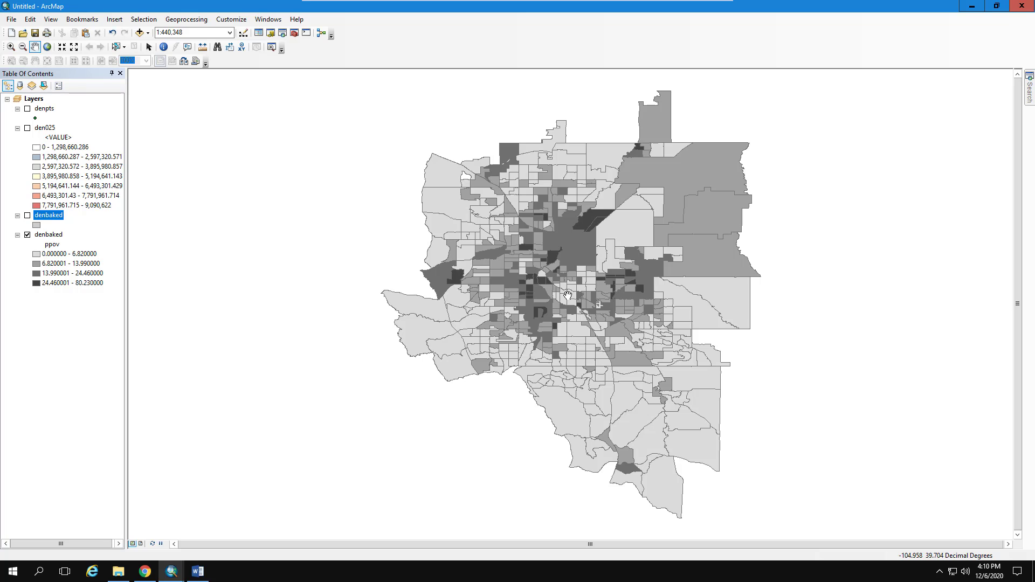
click(39, 235)
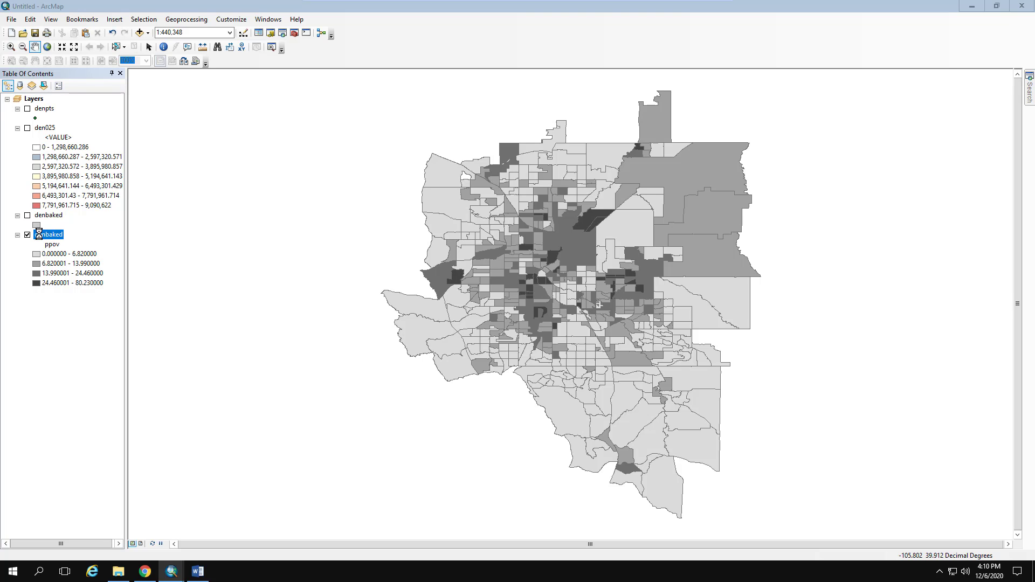
click(532, 212)
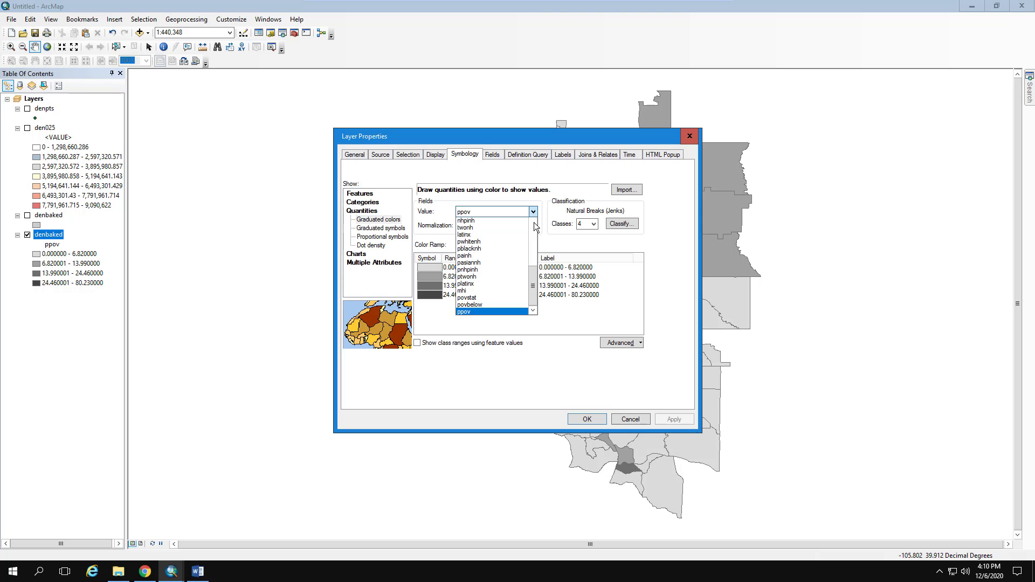
click(469, 355)
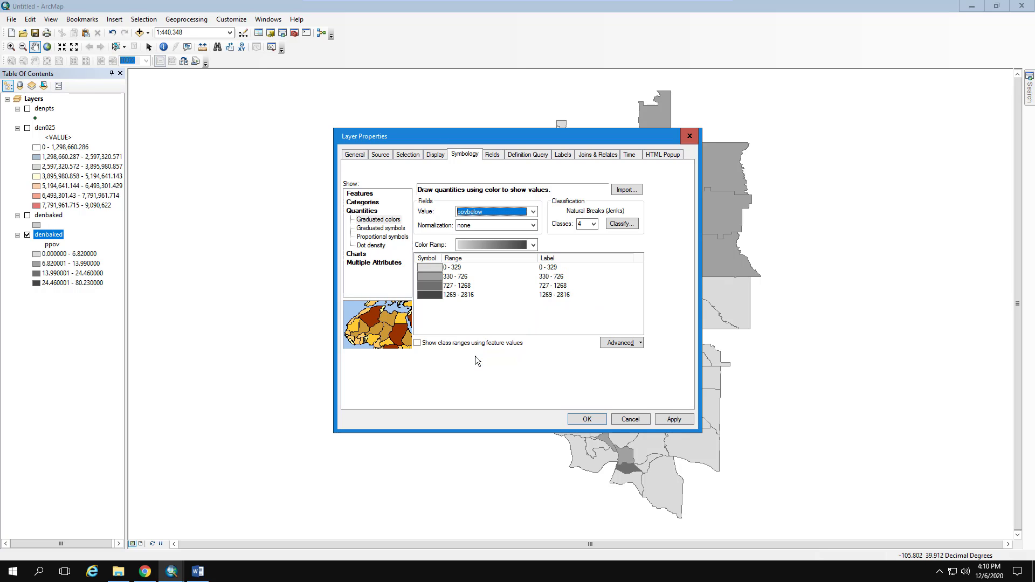
click(672, 419)
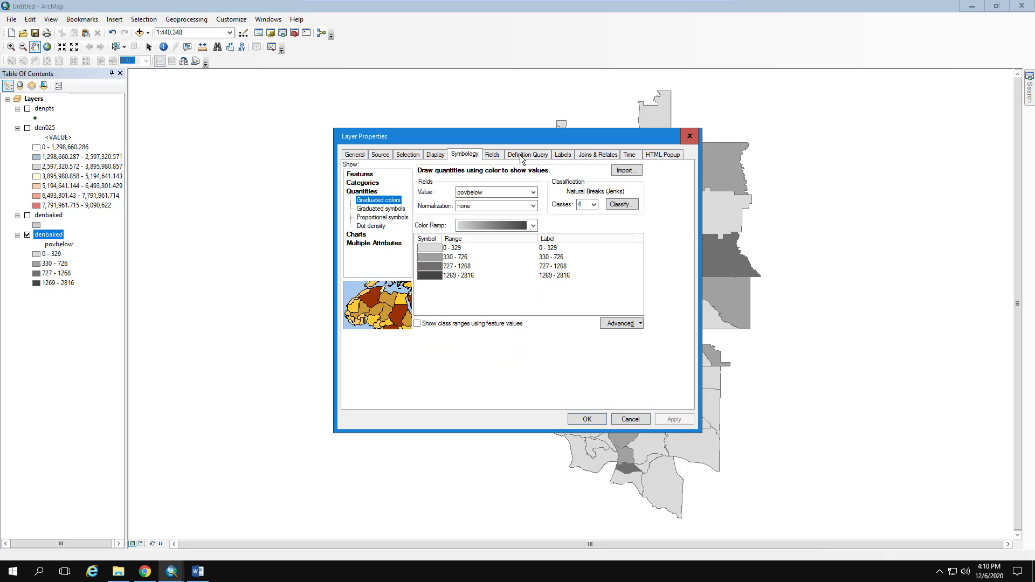
drag(496, 137, 823, 182)
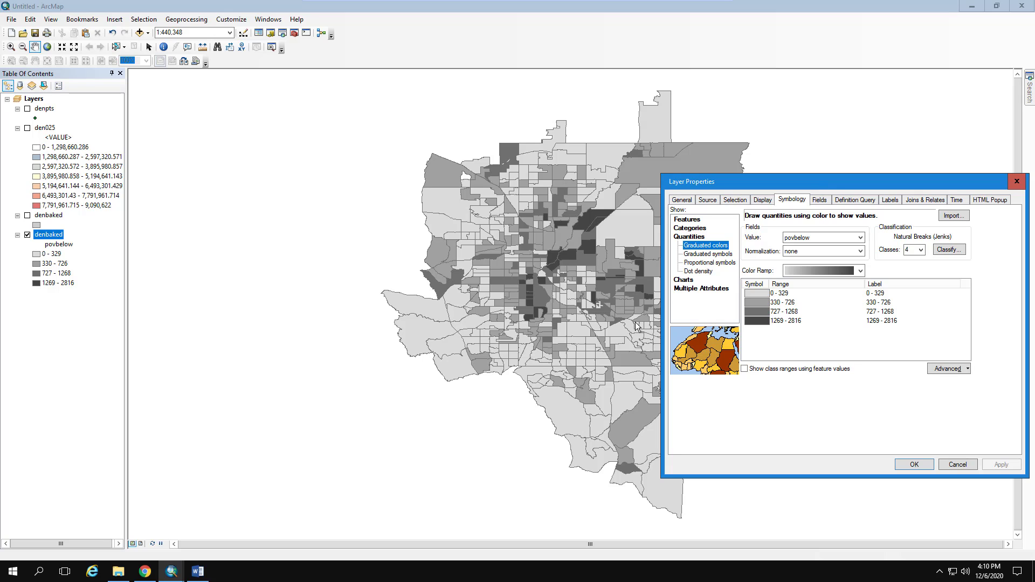
drag(790, 181, 293, 111)
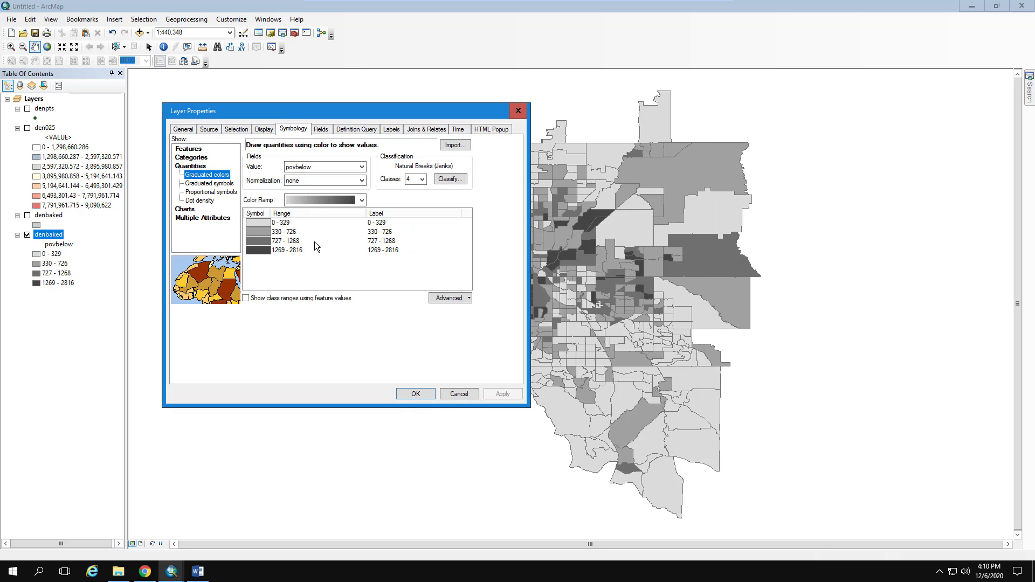
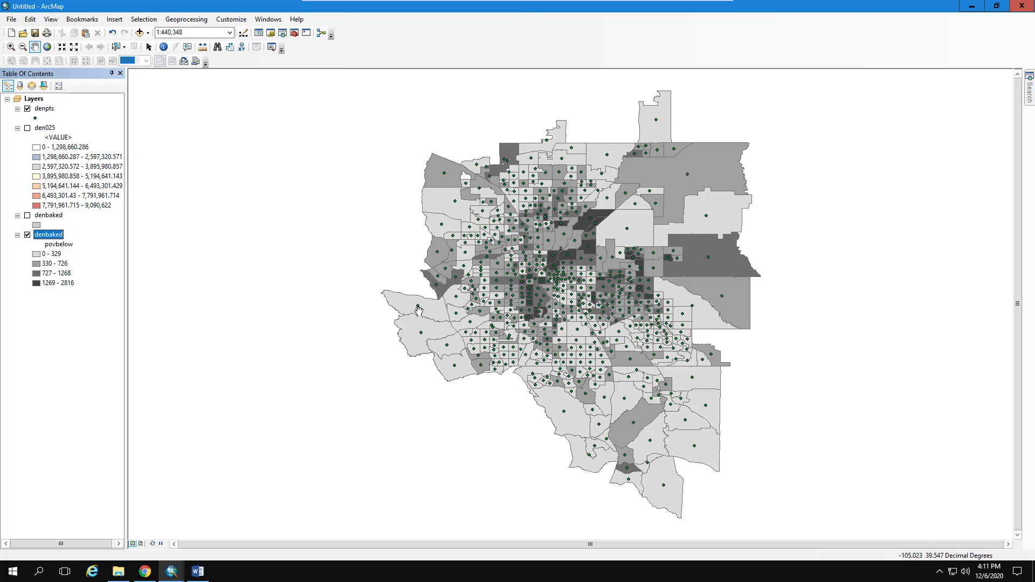
Step: Examine the poverty fields at the end of the denpts attribute table, and remove the denpts layer from the map
right_click(49, 108)
click(83, 140)
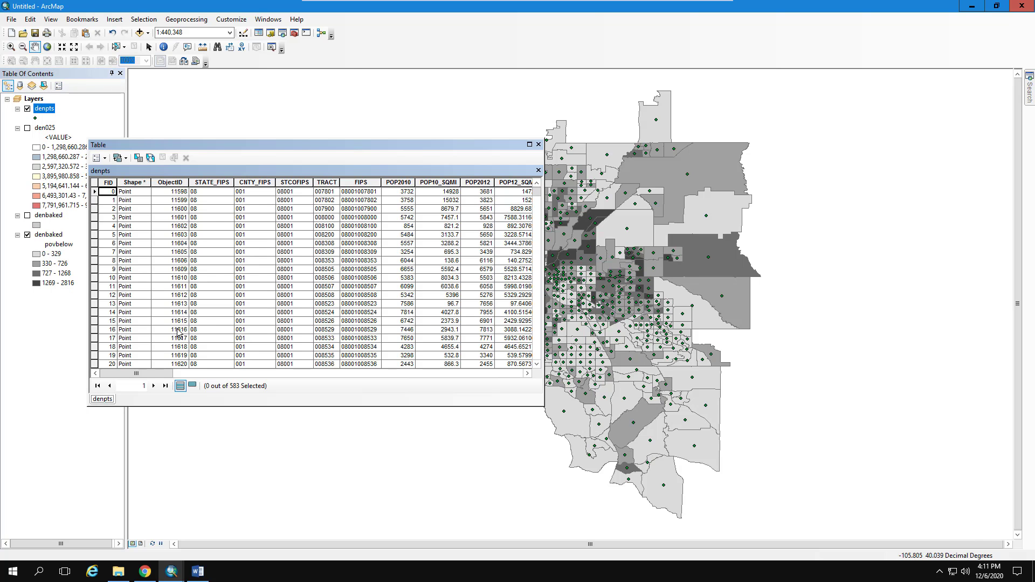
drag(167, 373, 488, 383)
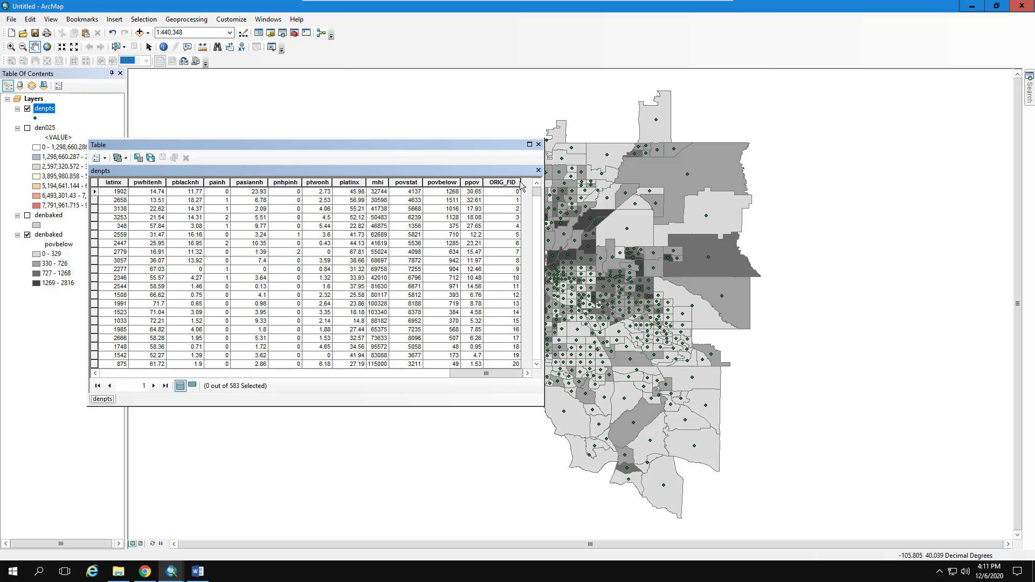
click(538, 145)
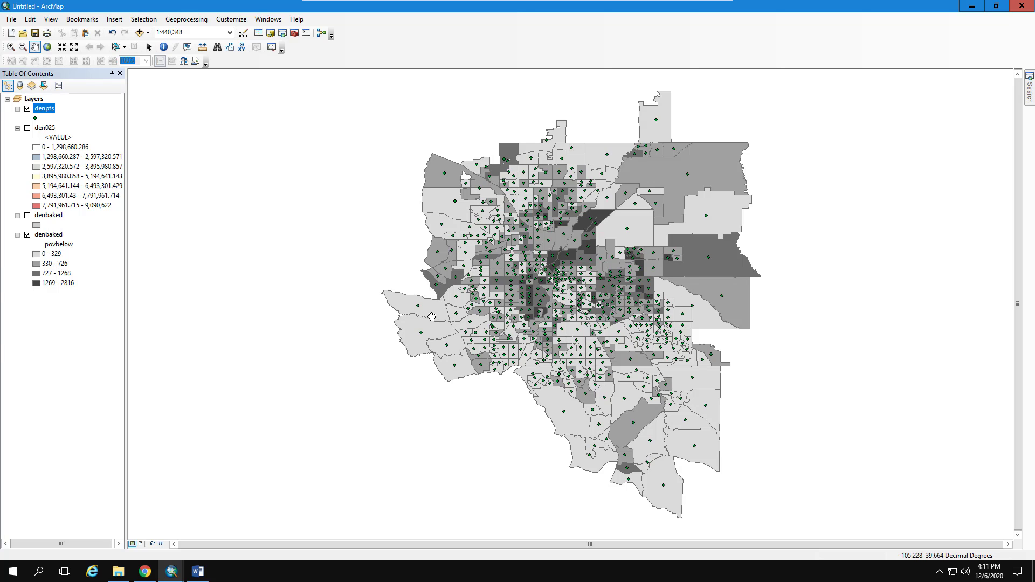
right_click(42, 108)
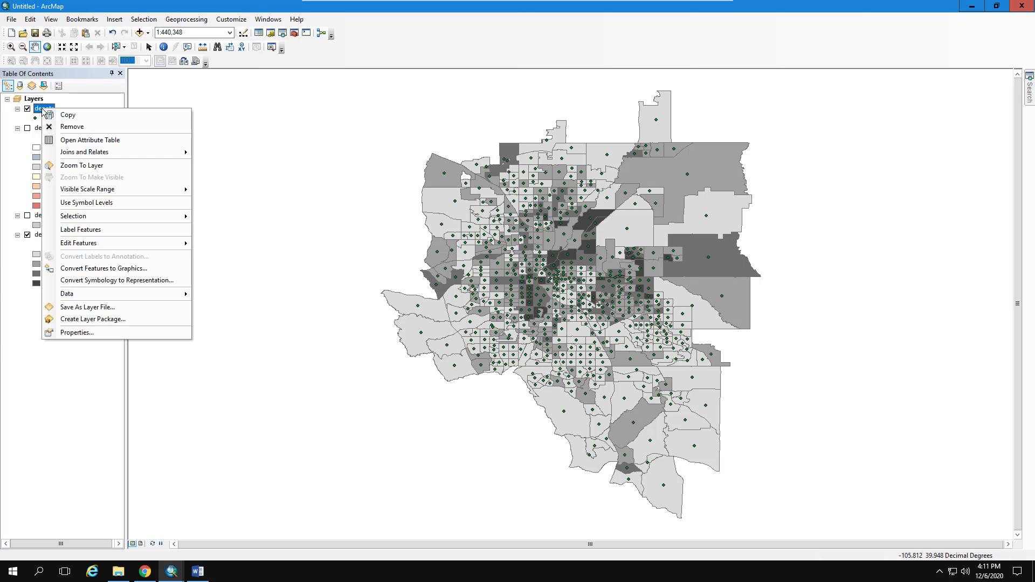
click(67, 128)
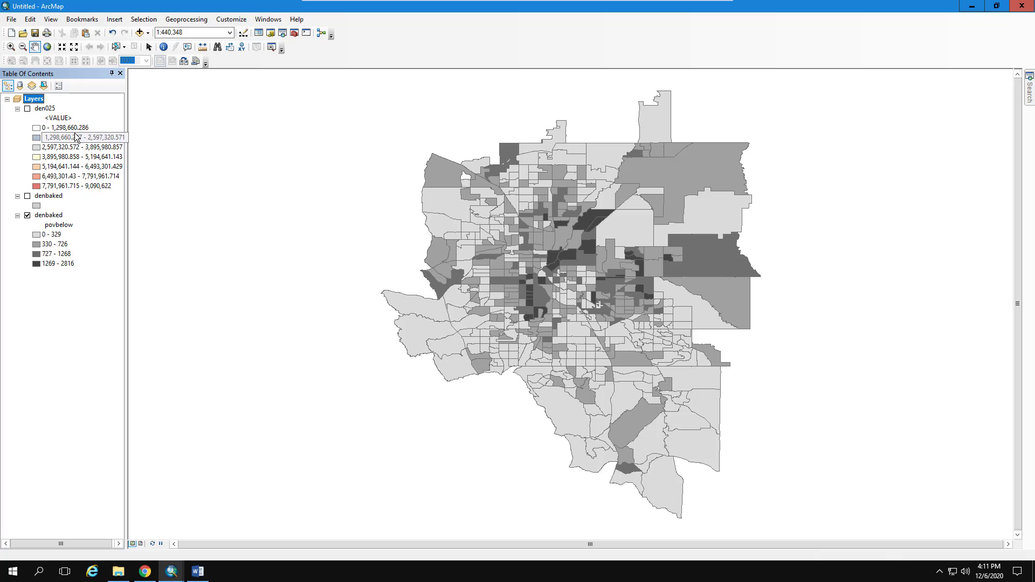
Step: Find the Feature To Point tool and run it on denbaked, saving the output as denpts2 in the HeatMapData folder
click(1029, 91)
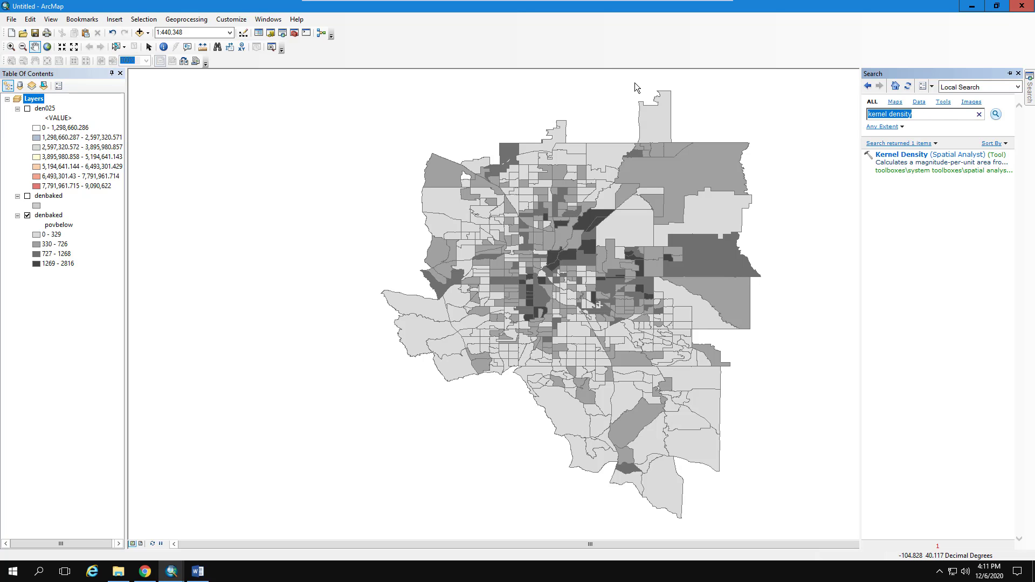
text(feature to point)
key(Return)
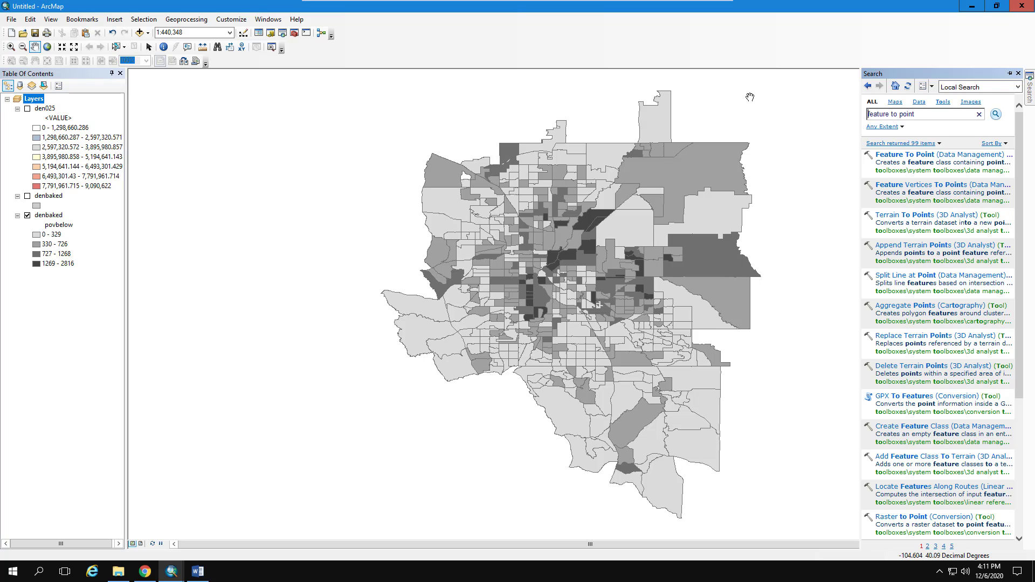
click(921, 155)
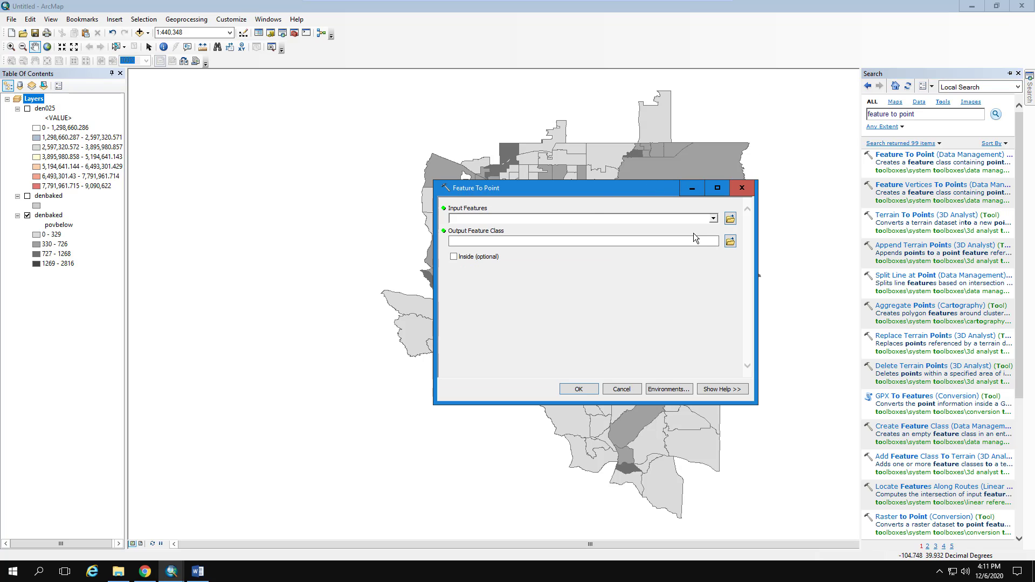
click(712, 219)
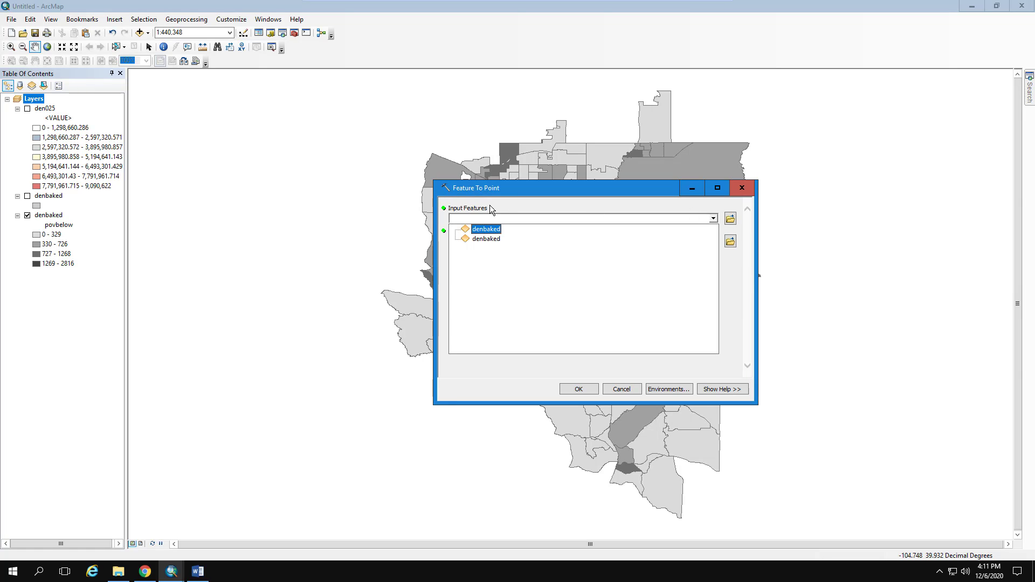
click(487, 230)
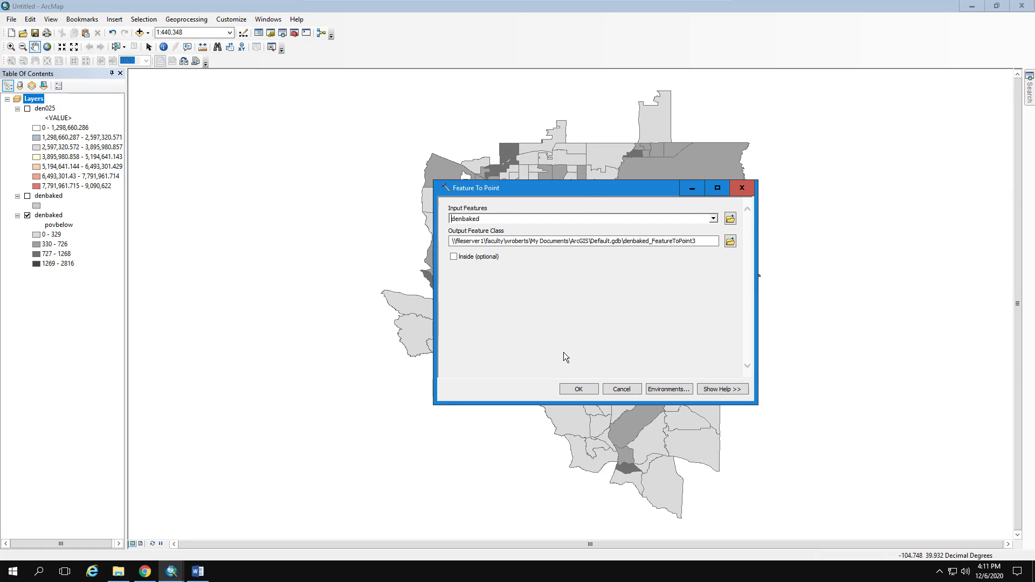
click(729, 242)
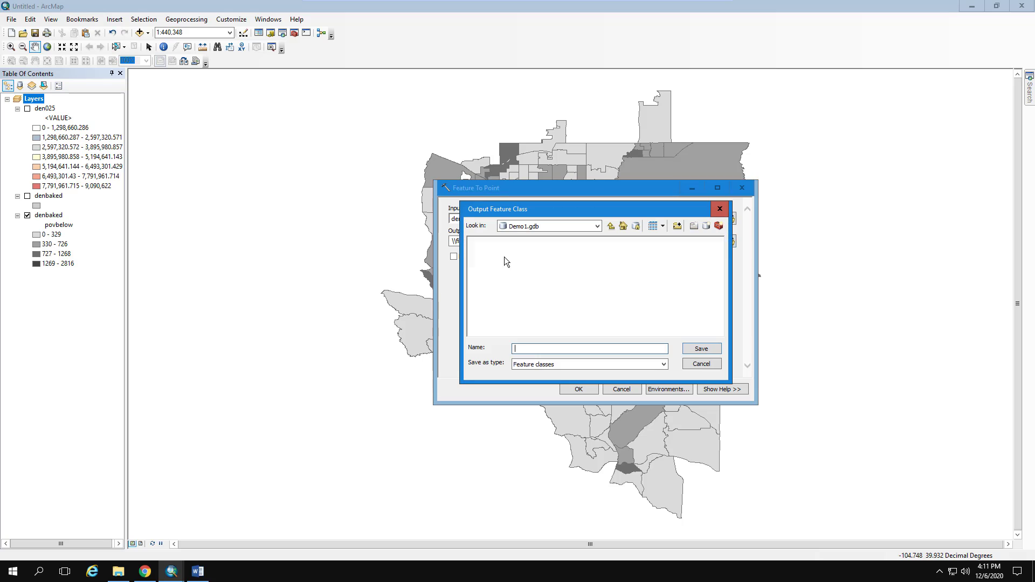
click(611, 226)
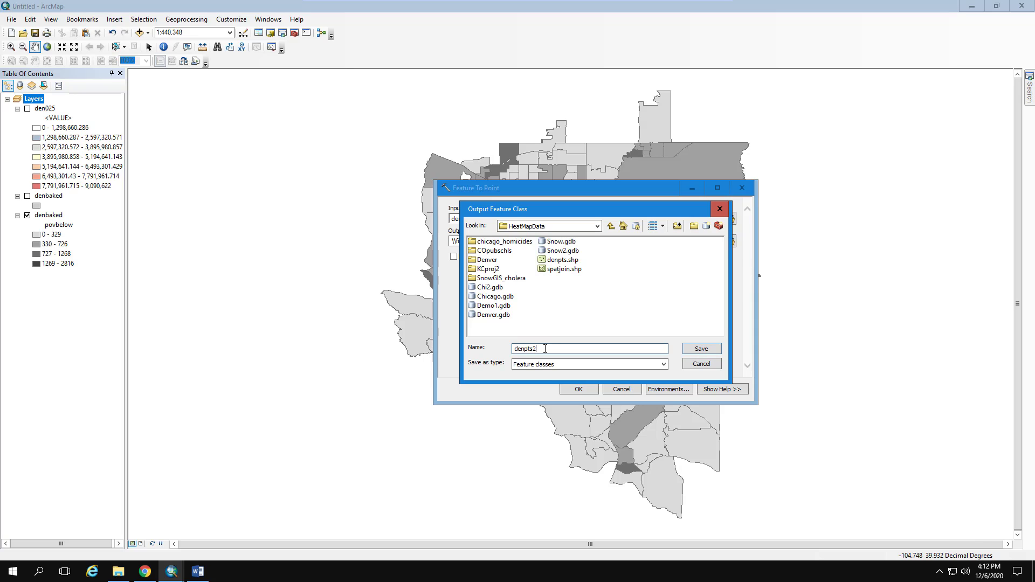
click(700, 349)
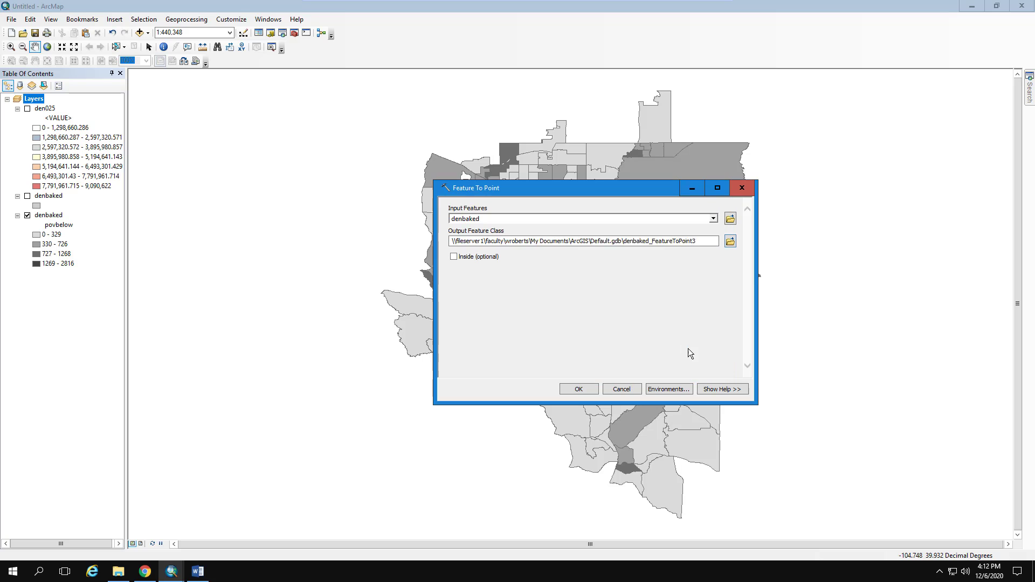
click(587, 391)
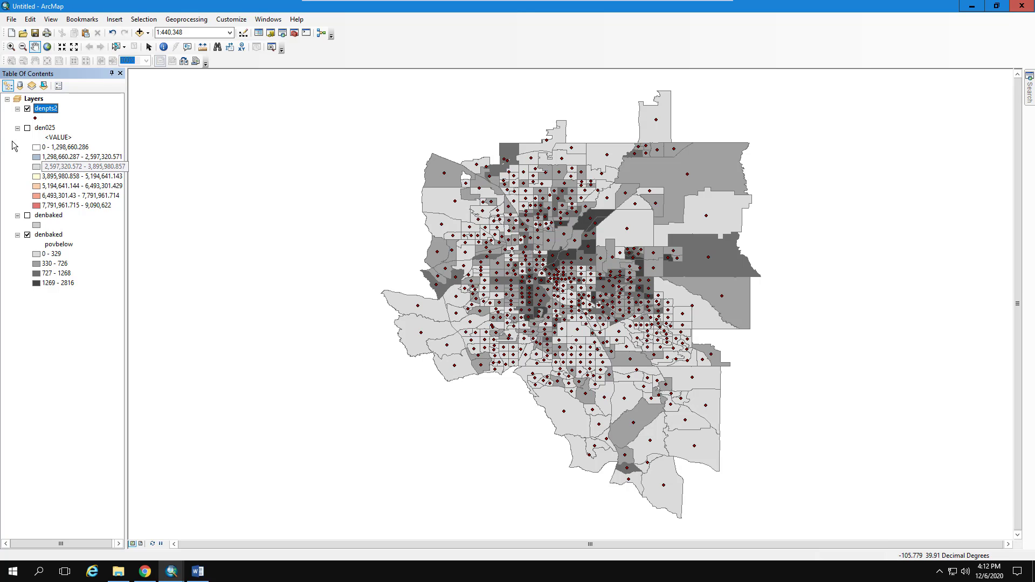
Step: Hide the denpts2 points, display the existing den025 heat map for a preview, and hide it again
click(27, 128)
click(27, 109)
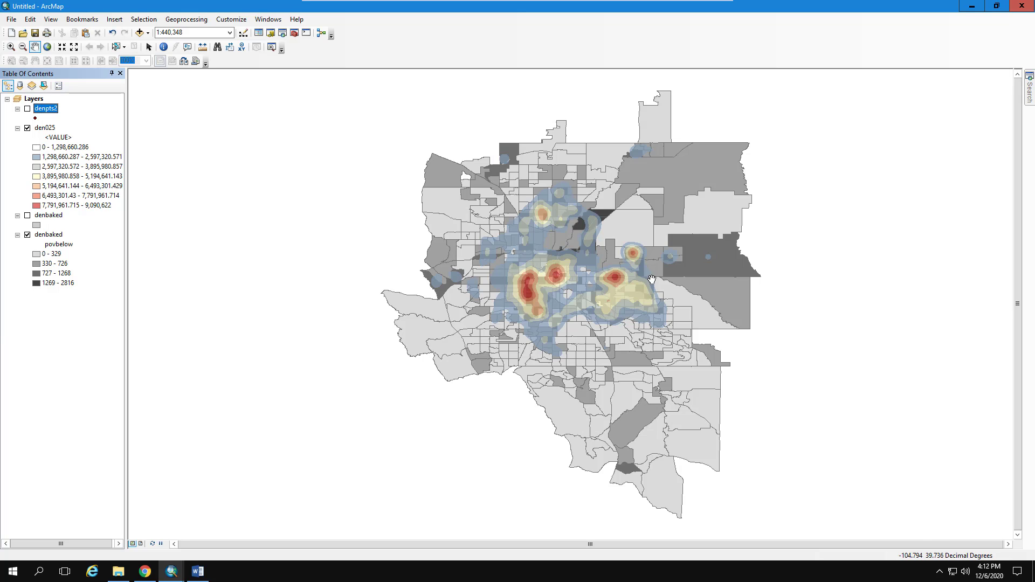
click(27, 129)
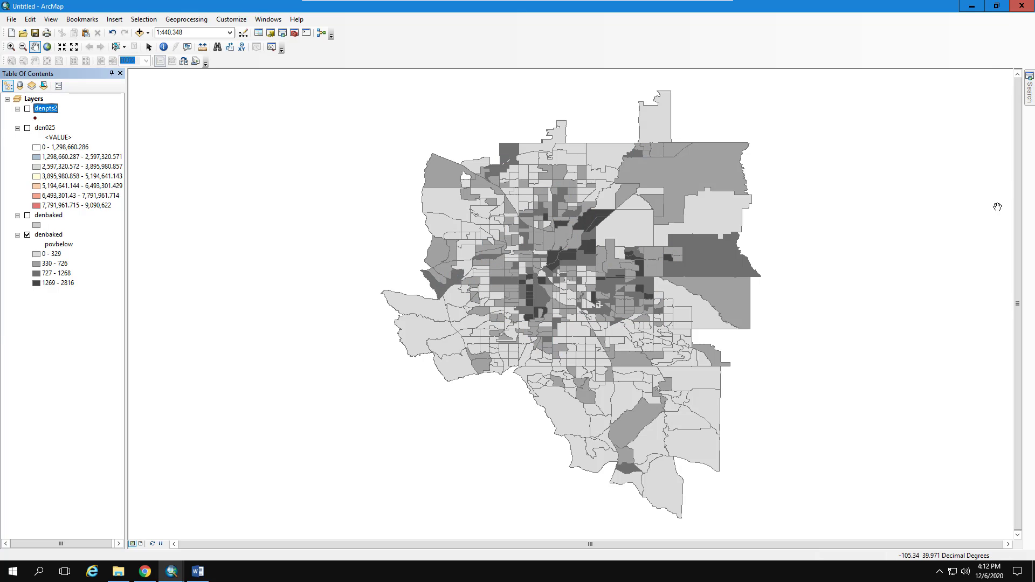
Step: Find the Kernel Density tool and set denpts2 as its input points with povbelow as the population field
mouse_move(1030, 97)
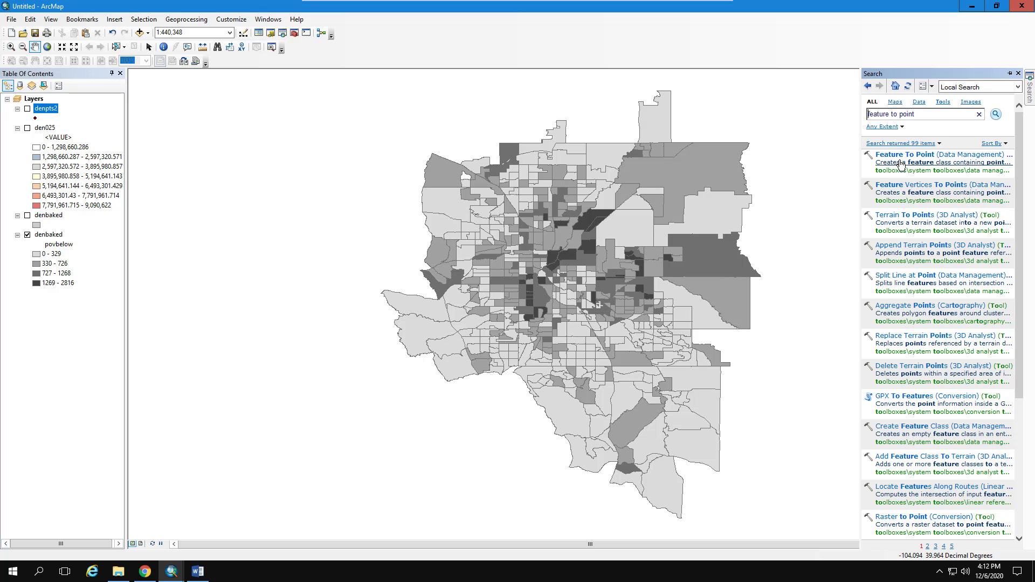
click(920, 114)
text(kernel density)
key(Return)
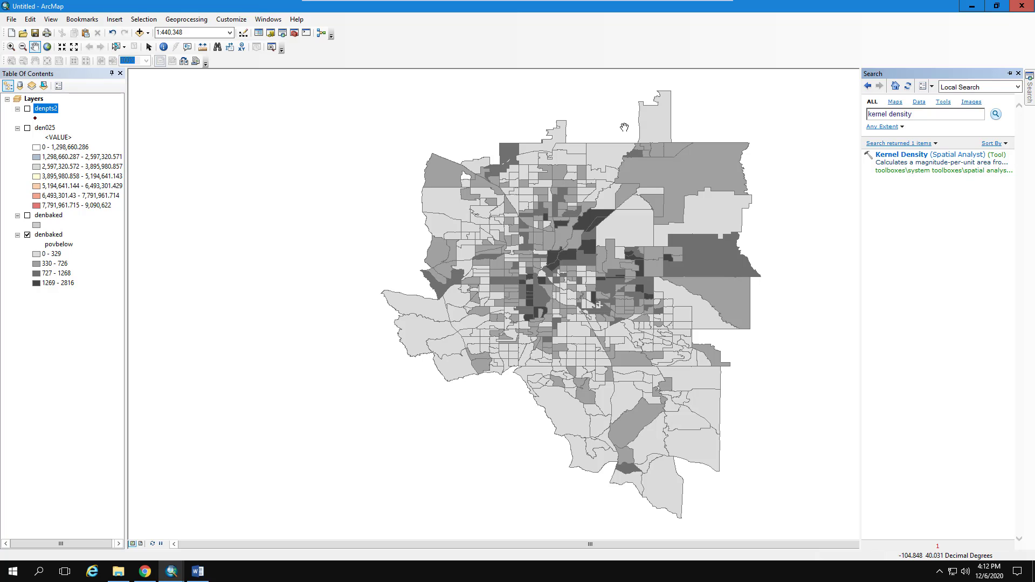
click(950, 158)
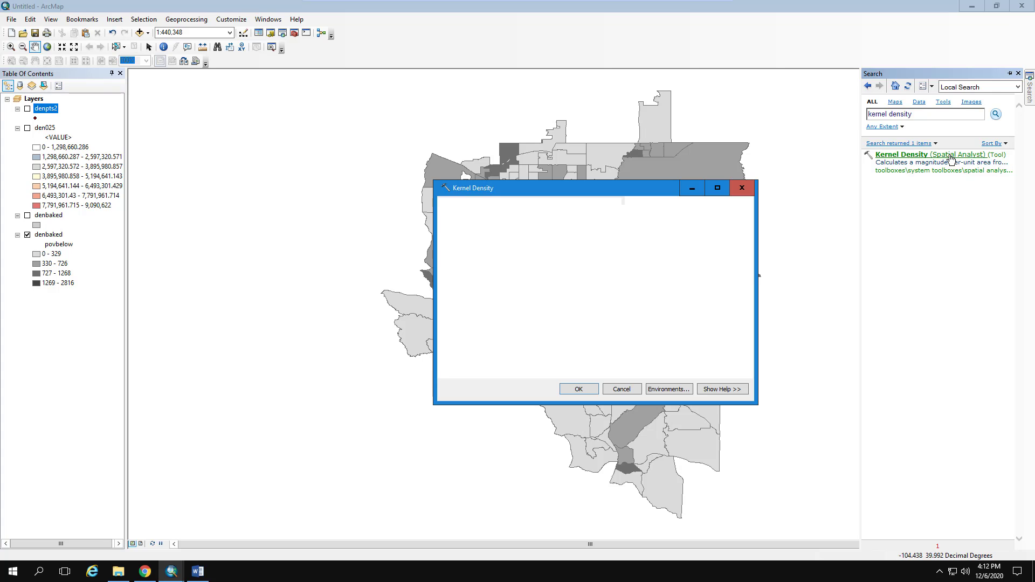
click(713, 218)
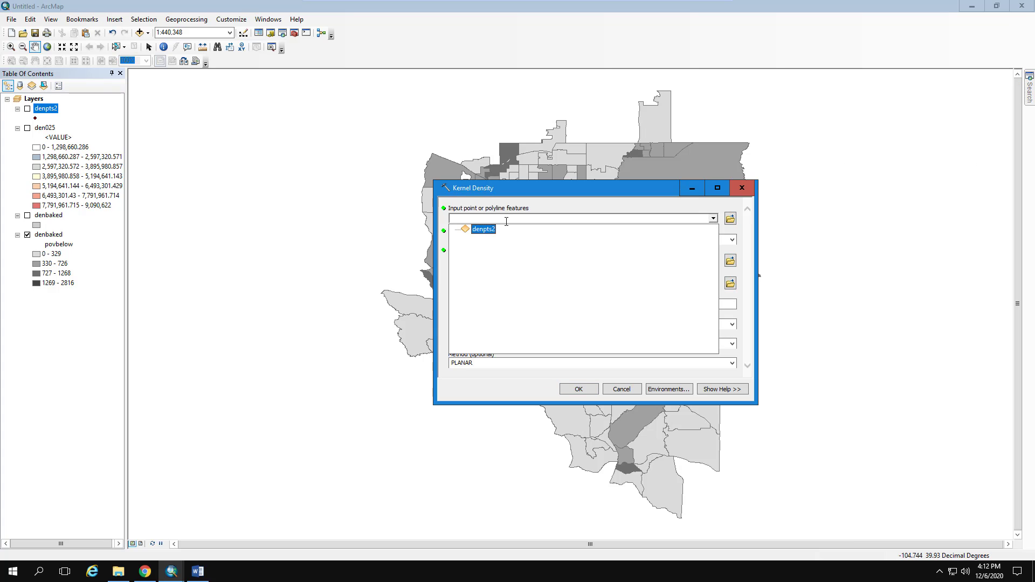
click(477, 229)
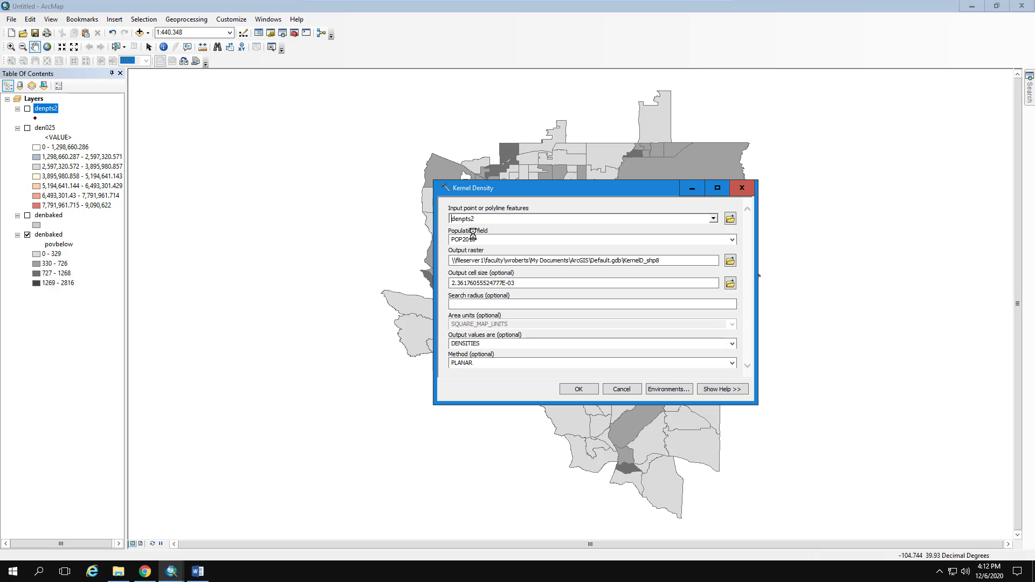
click(732, 239)
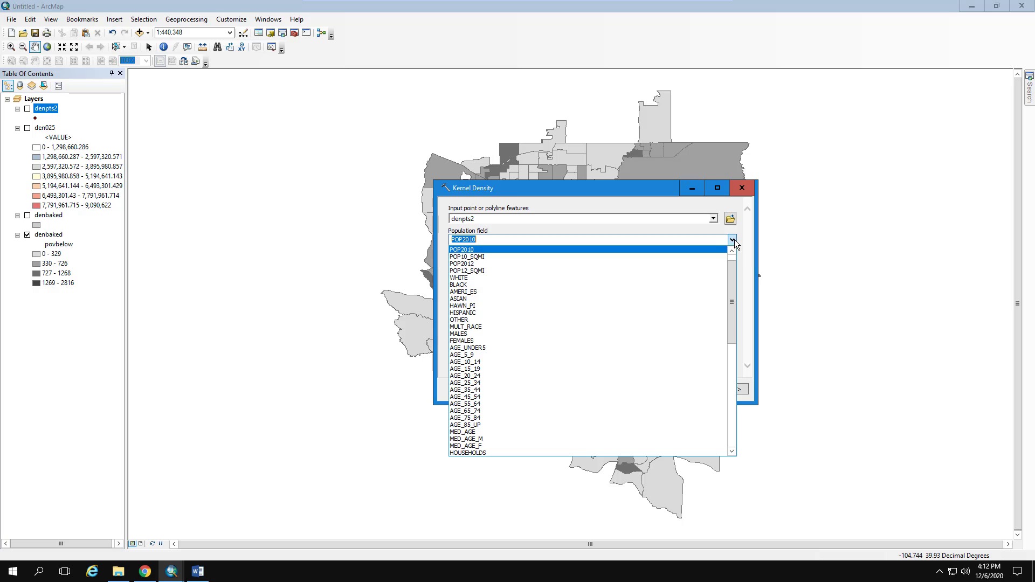
scroll(726, 336, down, 4)
scroll(725, 335, down, 9)
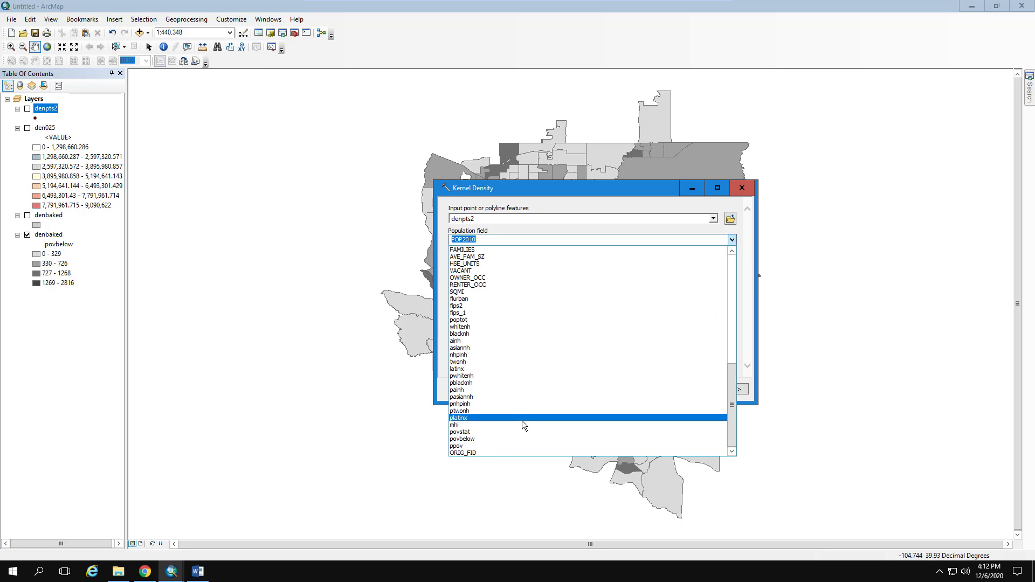
click(469, 441)
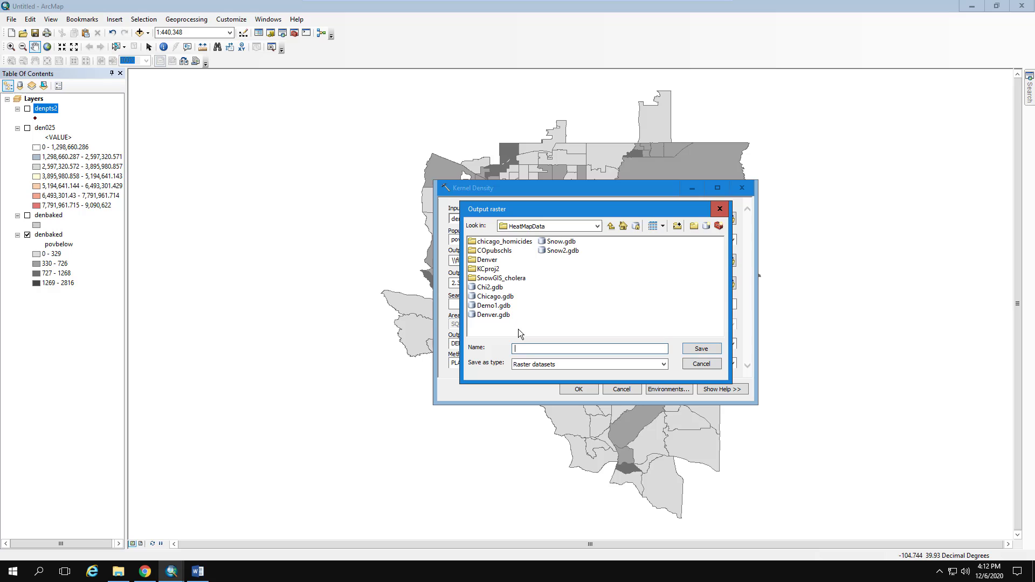
Step: Choose Demo1.gdb as the output raster's location and check the suggested search radii in the Word notes before returning to ArcMap
double_click(503, 305)
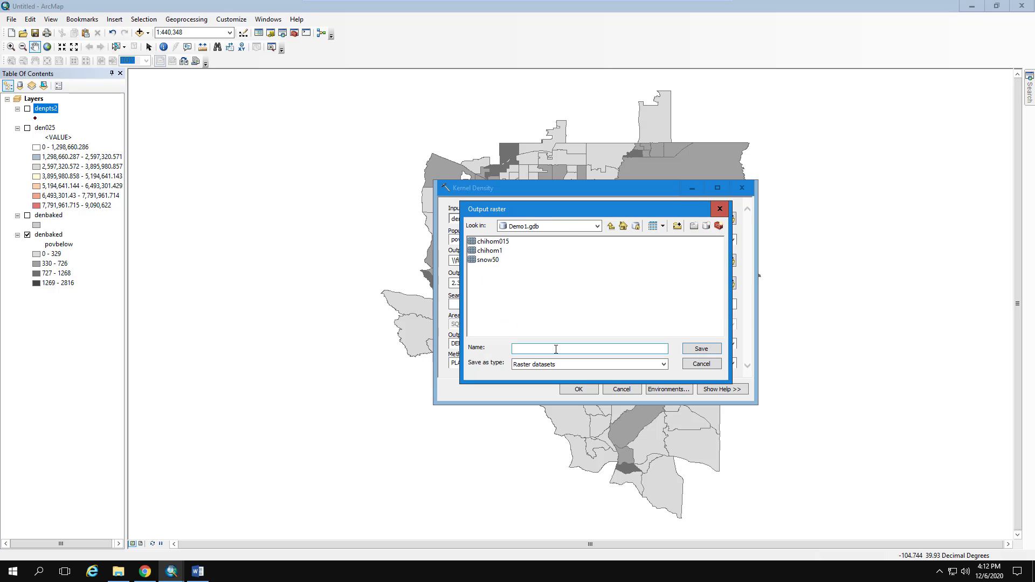
click(204, 569)
scroll(322, 490, down, 1)
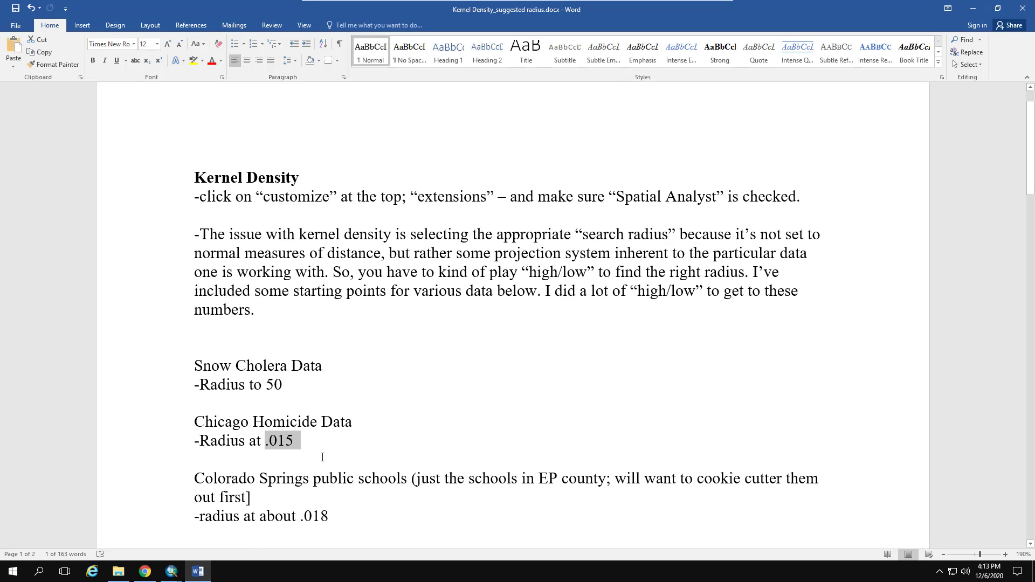
scroll(322, 457, up, 1)
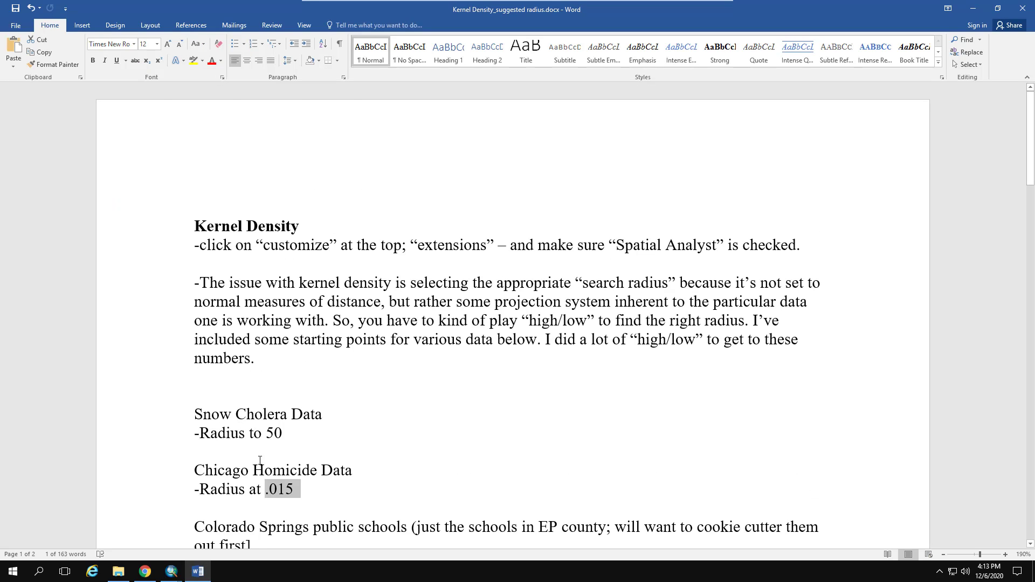
scroll(293, 454, down, 1)
scroll(284, 439, up, 1)
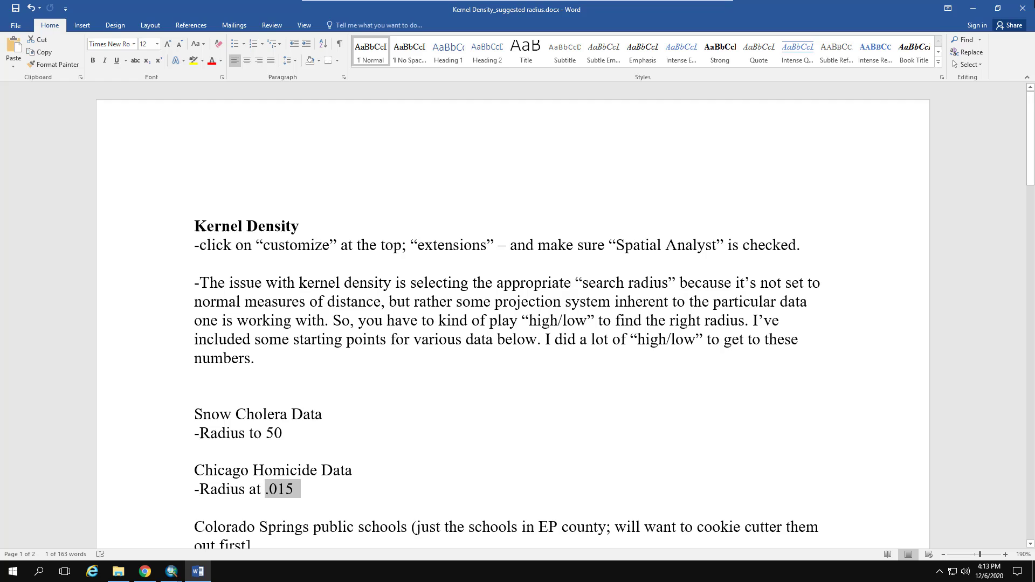
click(973, 9)
Step: Name the output raster denpov025, set the search radius to .025, and run Kernel Density
click(560, 350)
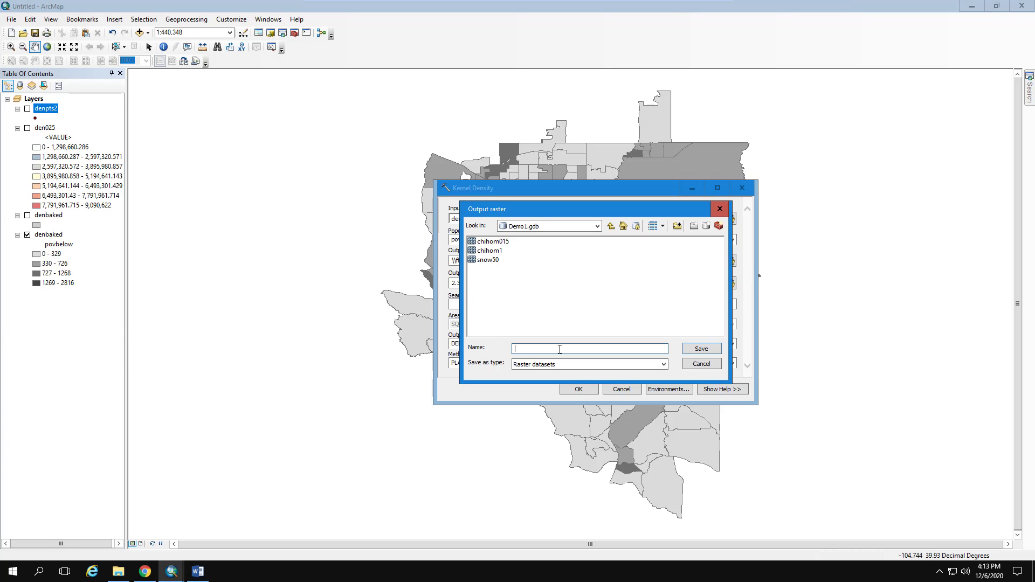
text(denpov025)
click(702, 349)
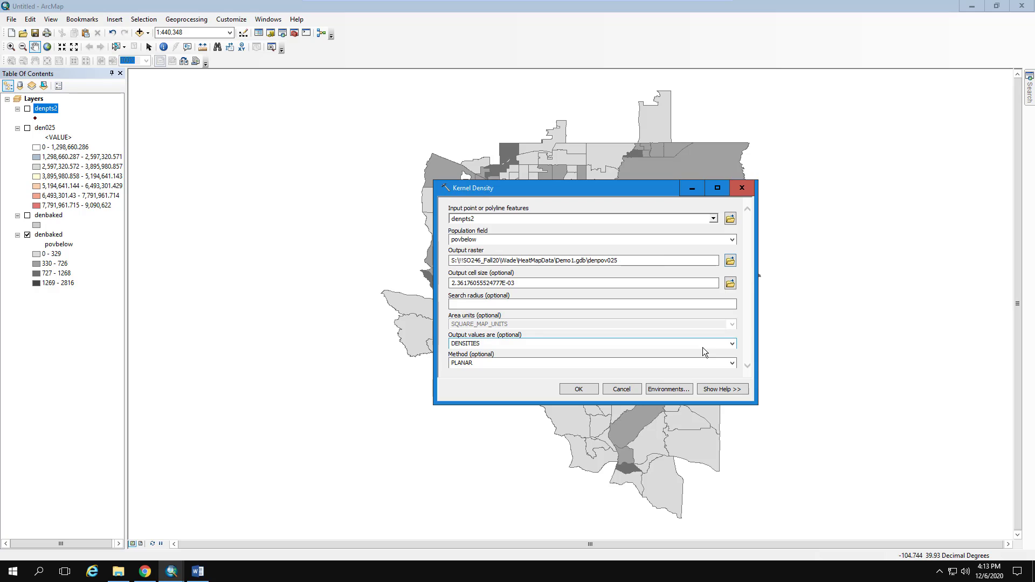
click(709, 304)
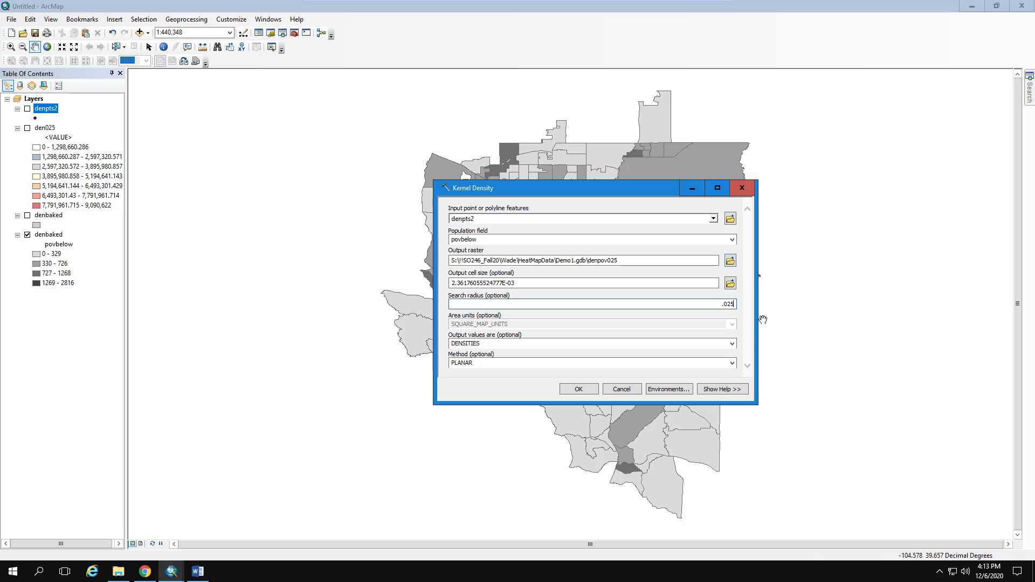
click(576, 389)
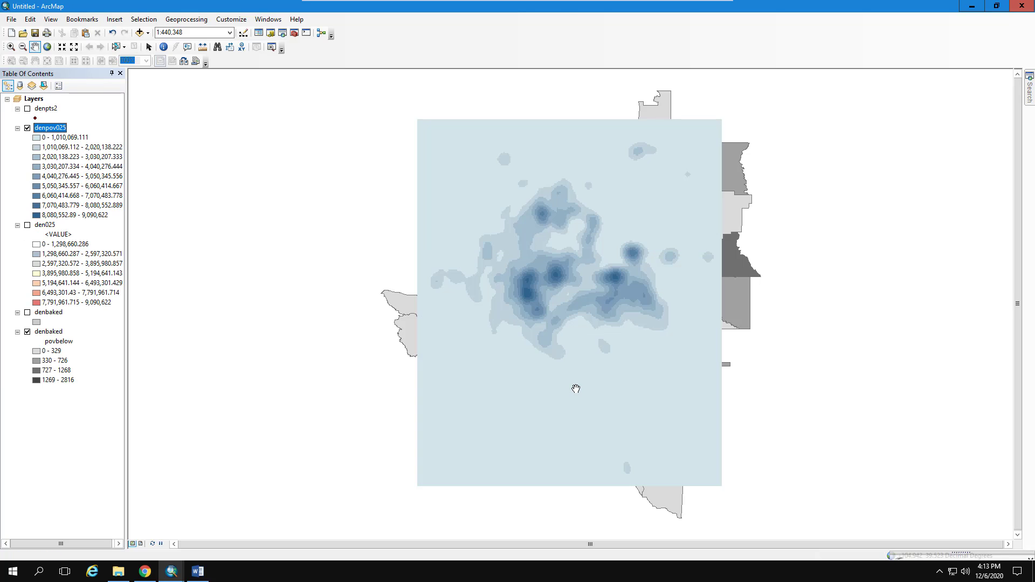
Step: Apply the blue-yellow-red color ramp to the denpov025 layer and set its lowest class to no color
double_click(48, 128)
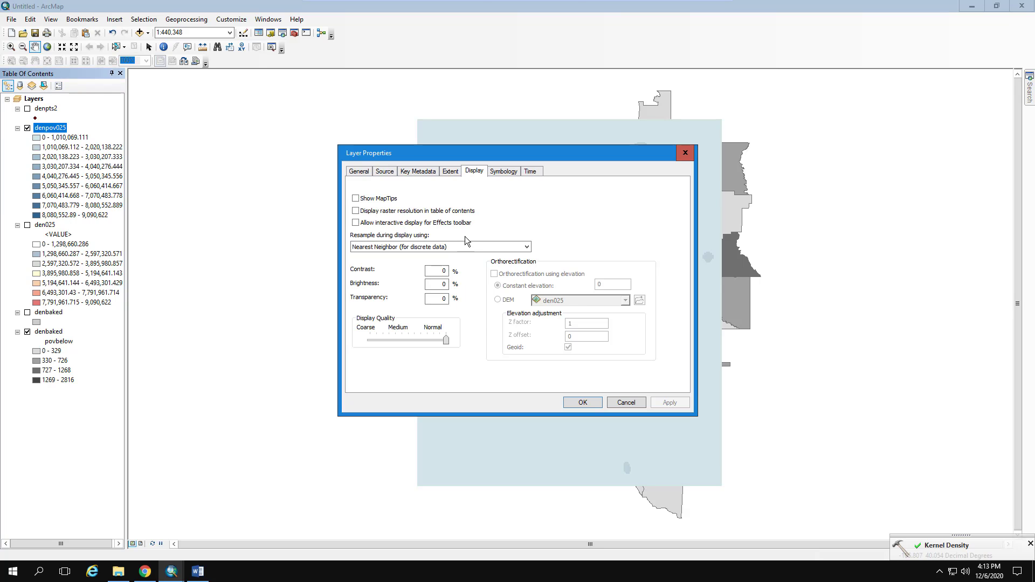
click(502, 172)
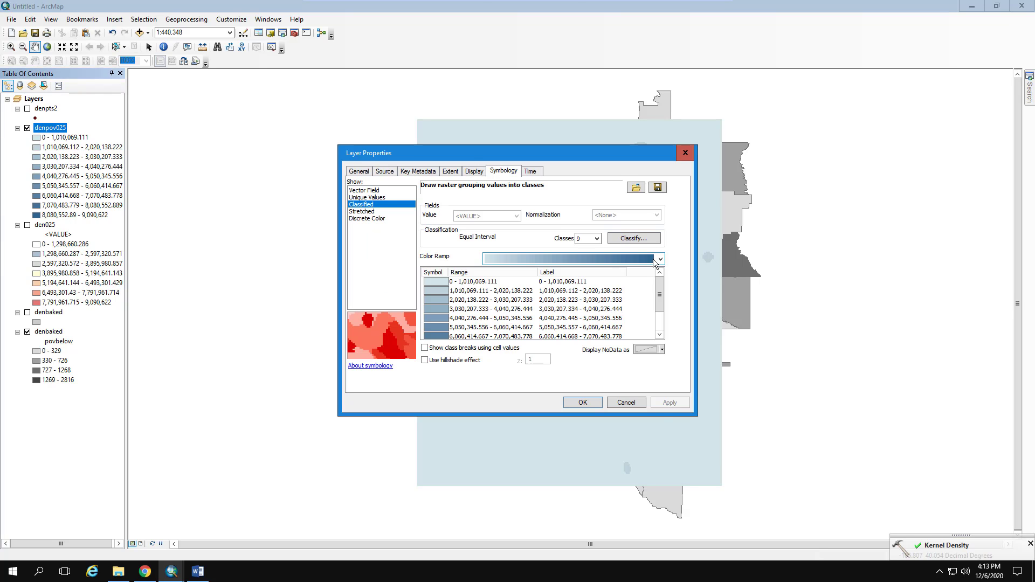
click(654, 262)
click(551, 329)
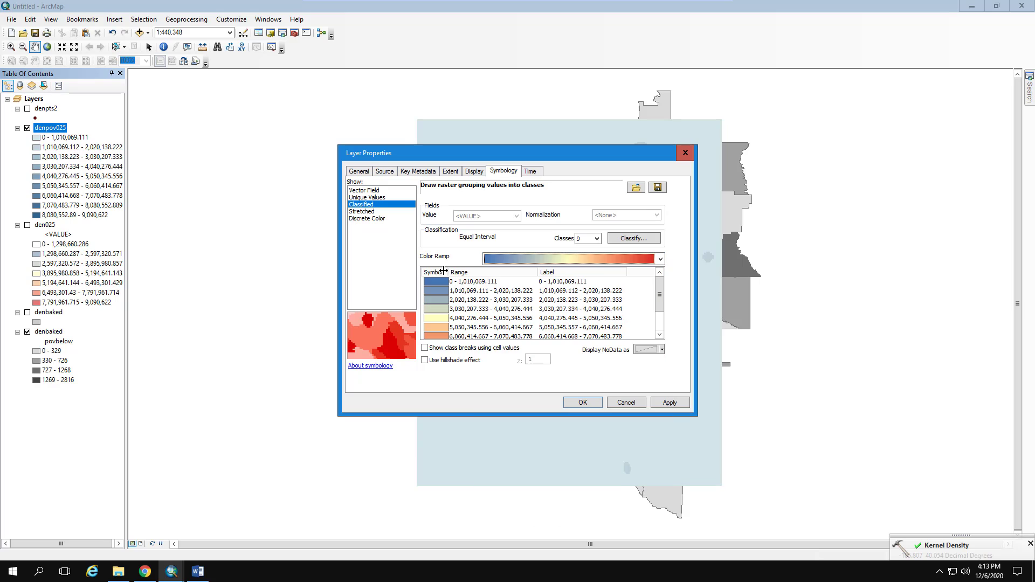
click(435, 279)
click(514, 329)
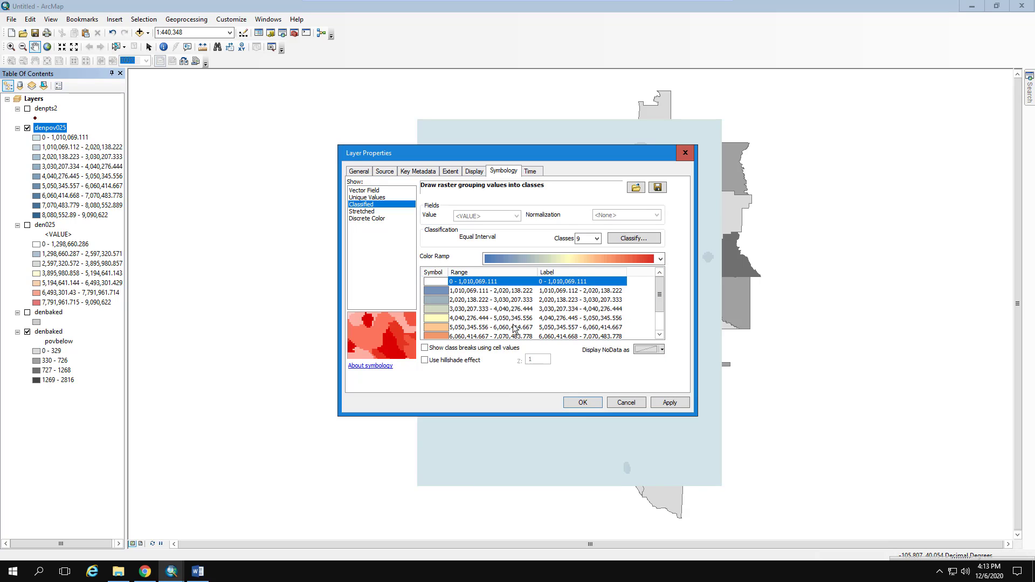
Step: Set the denpov025 layer's display to Bilinear Interpolation resampling with 35% transparency
click(474, 171)
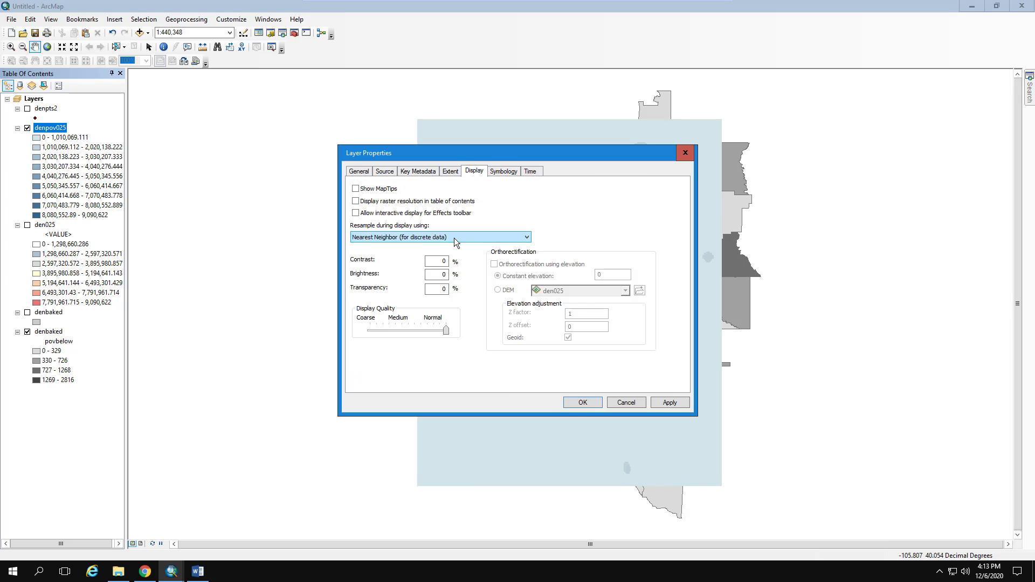
click(454, 237)
click(454, 254)
click(439, 289)
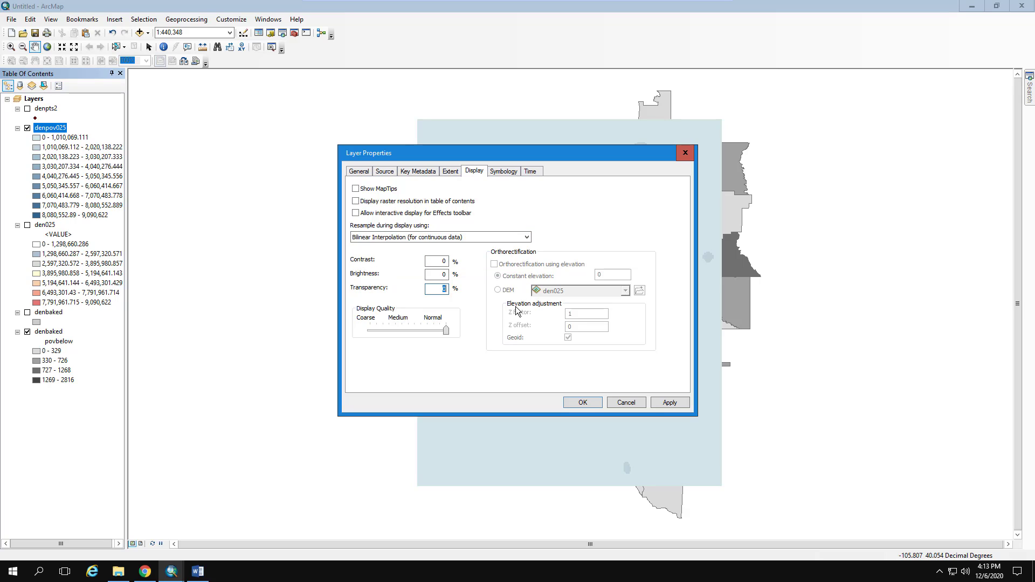
text(35)
click(583, 402)
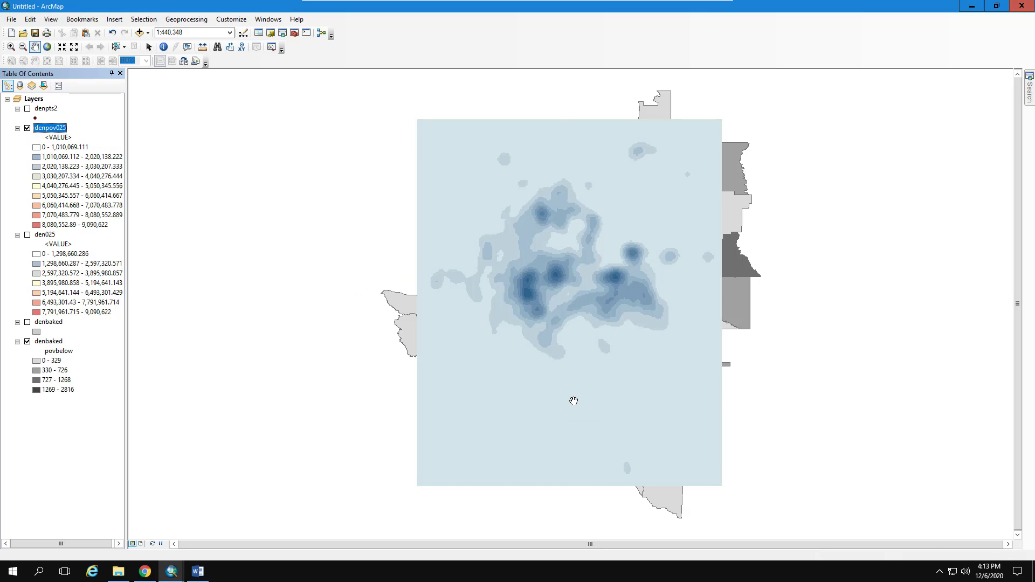
Step: Show the single-color denbaked layer beneath the heat map and zoom in on the area around the poverty hot spots
click(27, 321)
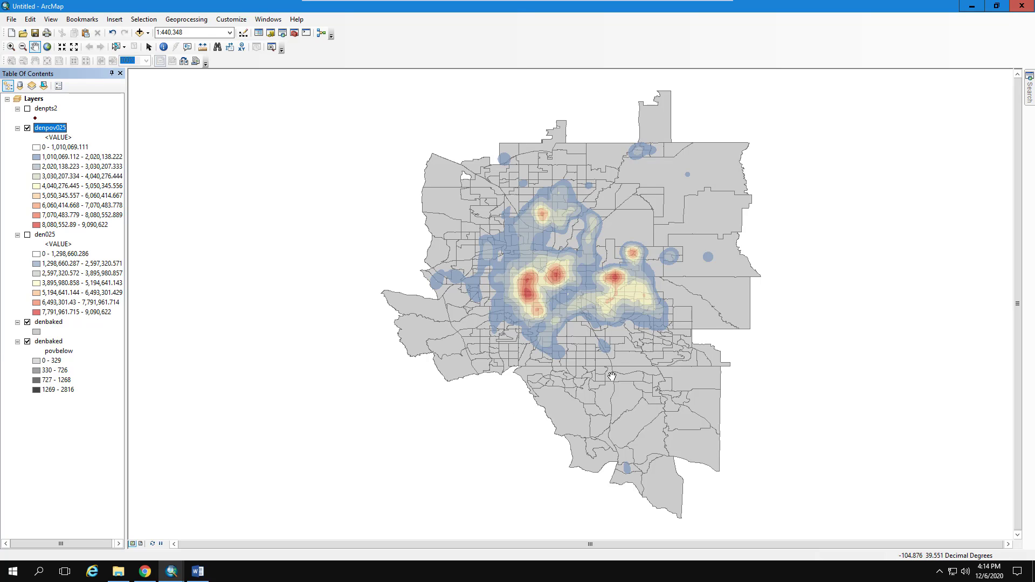
click(14, 50)
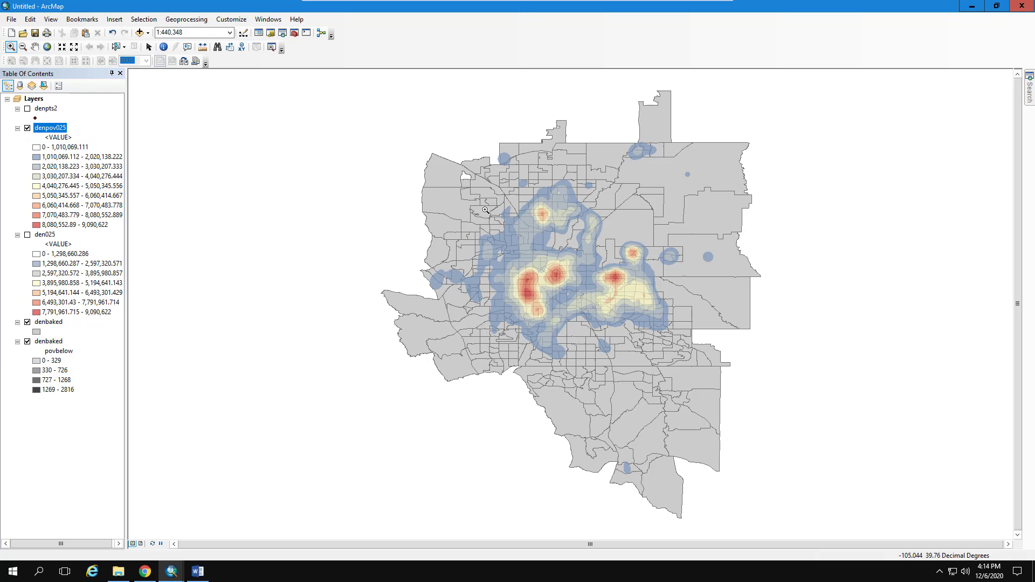
drag(423, 131, 736, 427)
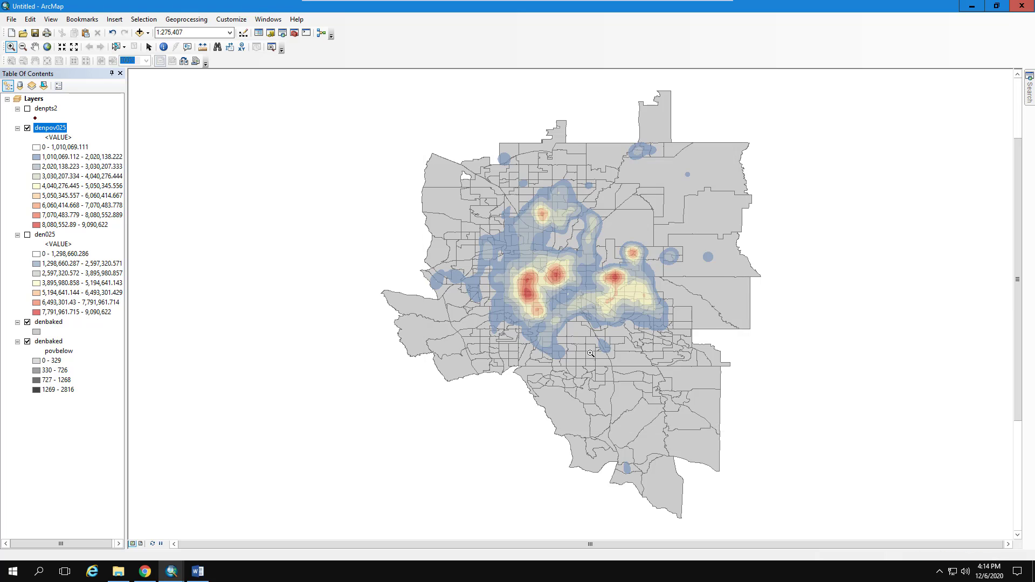
Step: Try an orange-red fill color for the single-color denbaked layer
click(38, 332)
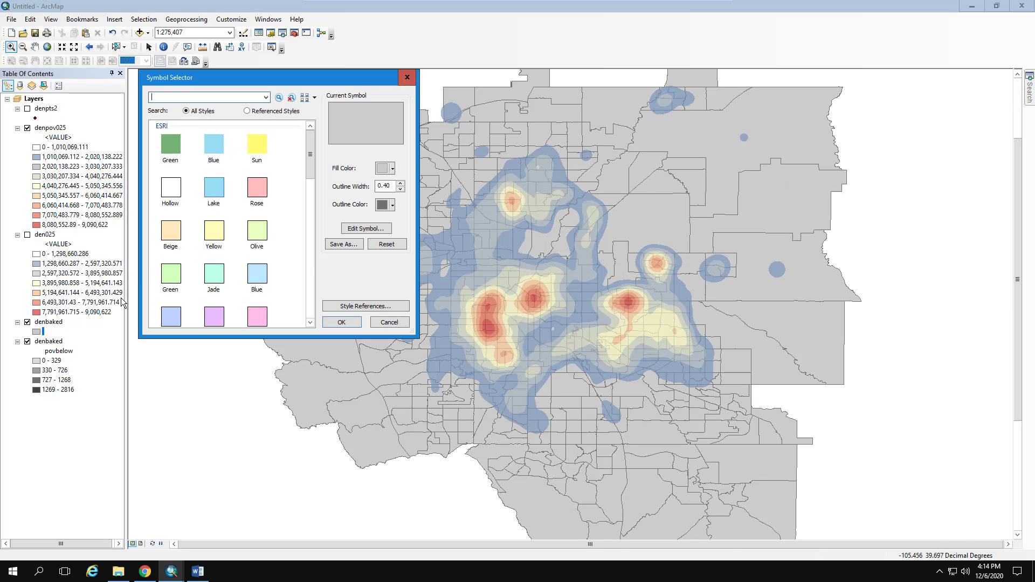
click(386, 174)
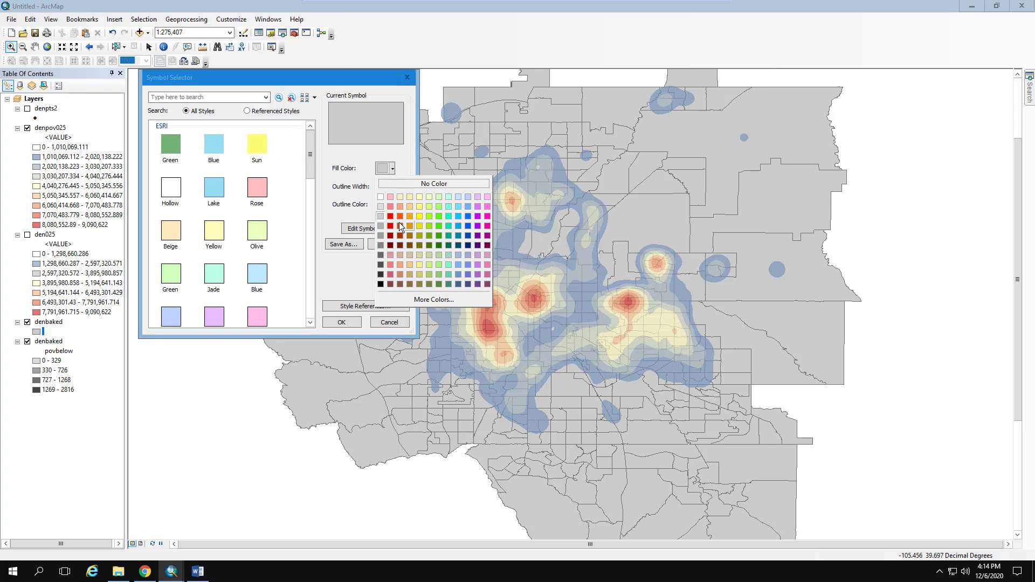
click(400, 226)
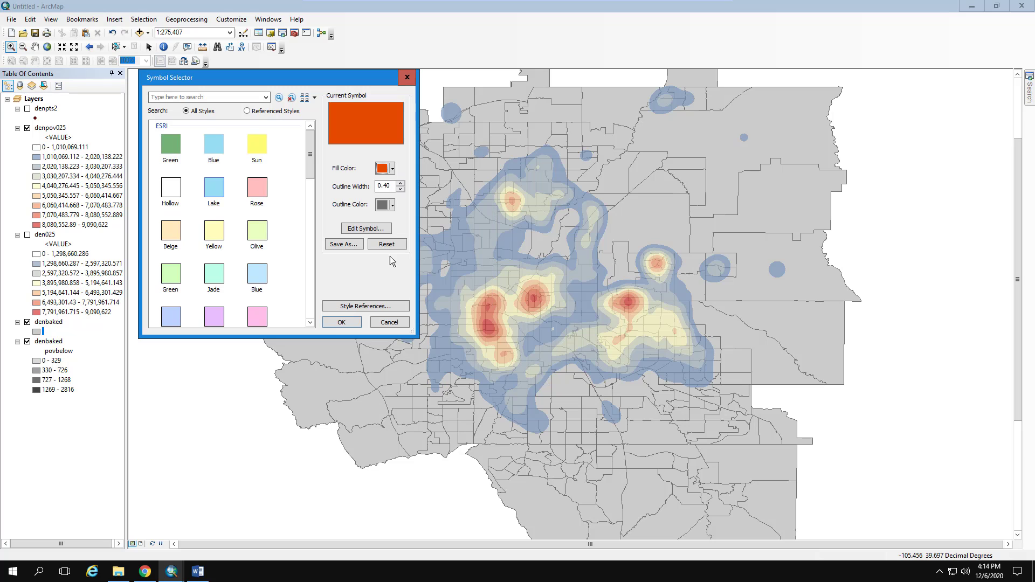
click(341, 322)
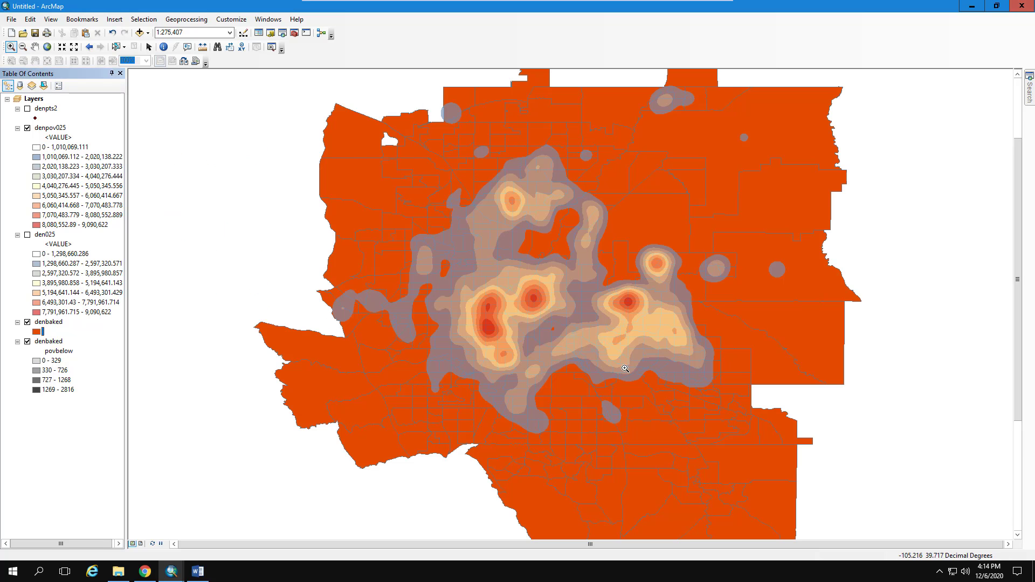
Step: Set the single-color denbaked layer's fill to a medium gray
click(37, 331)
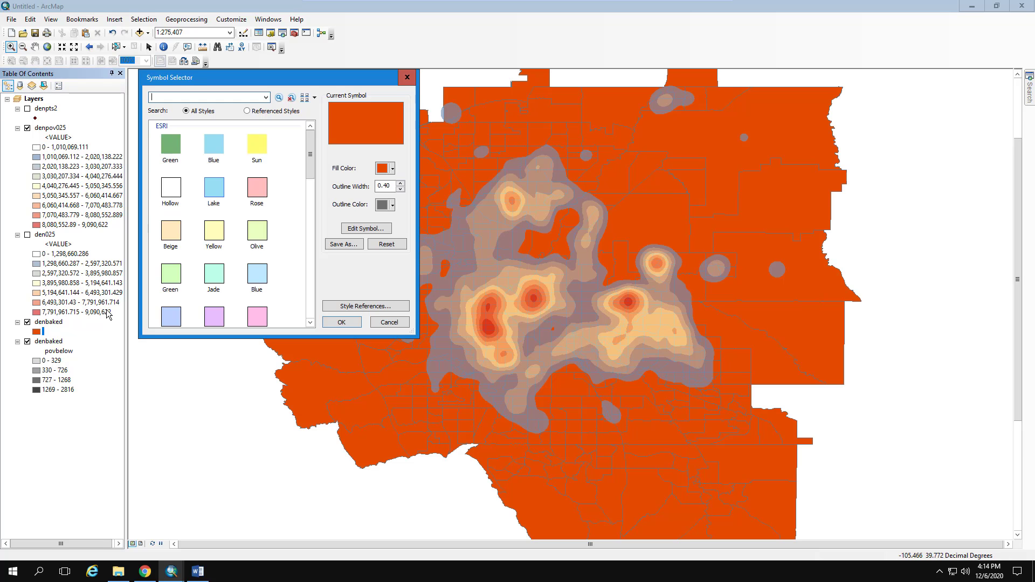
click(383, 169)
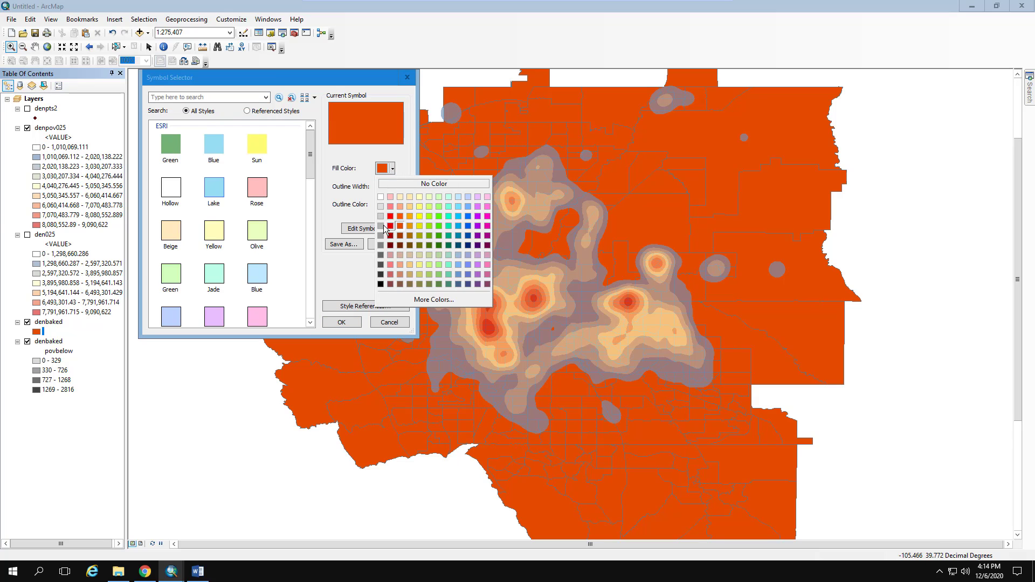
click(386, 229)
click(341, 322)
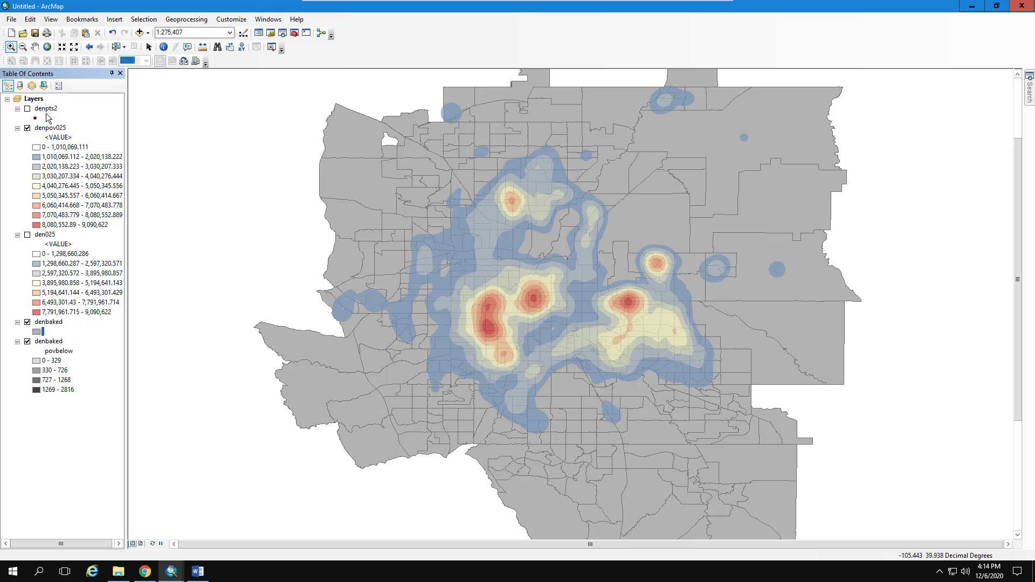
Step: Display the denpts2 points over the heat map and symbolize them with graduated symbols by the povbelow field
click(27, 109)
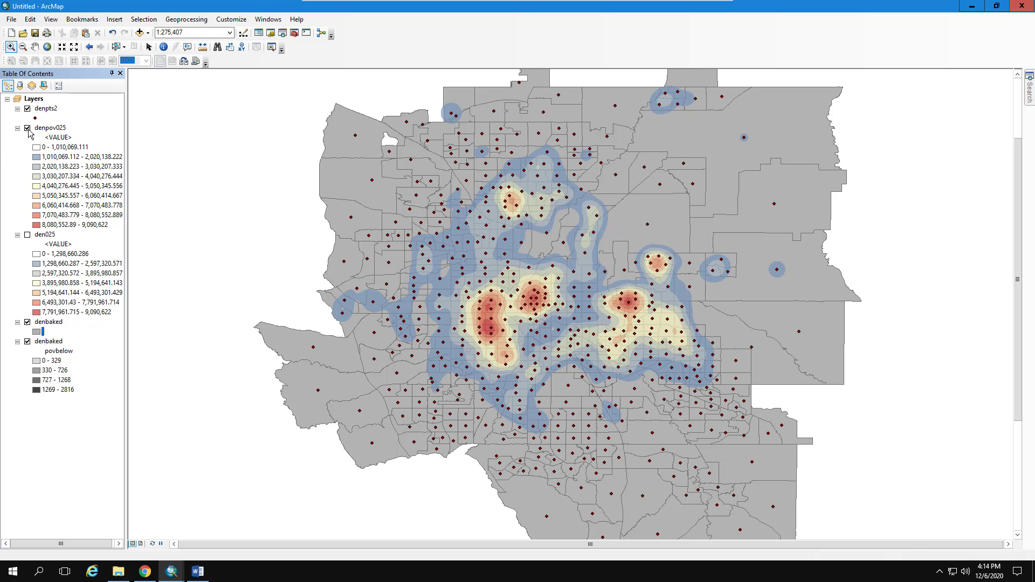
double_click(46, 109)
click(367, 219)
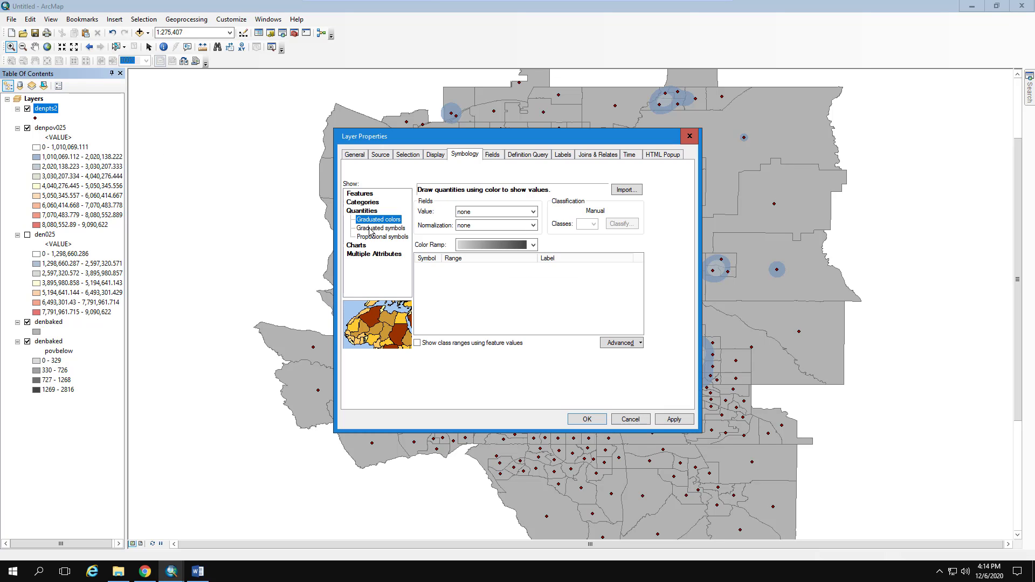
click(380, 228)
click(533, 212)
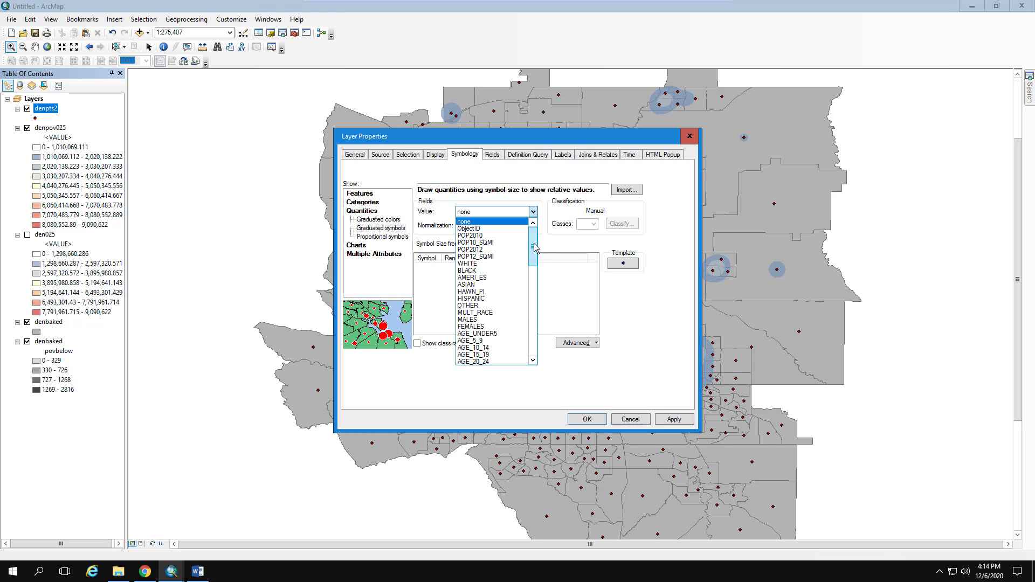
scroll(488, 323, down, 3)
click(489, 351)
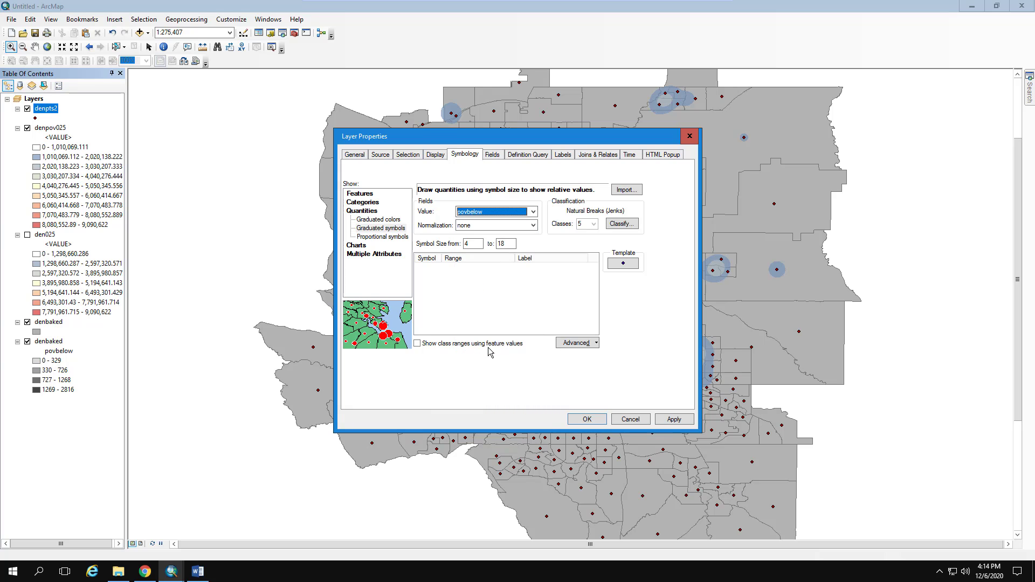
click(599, 419)
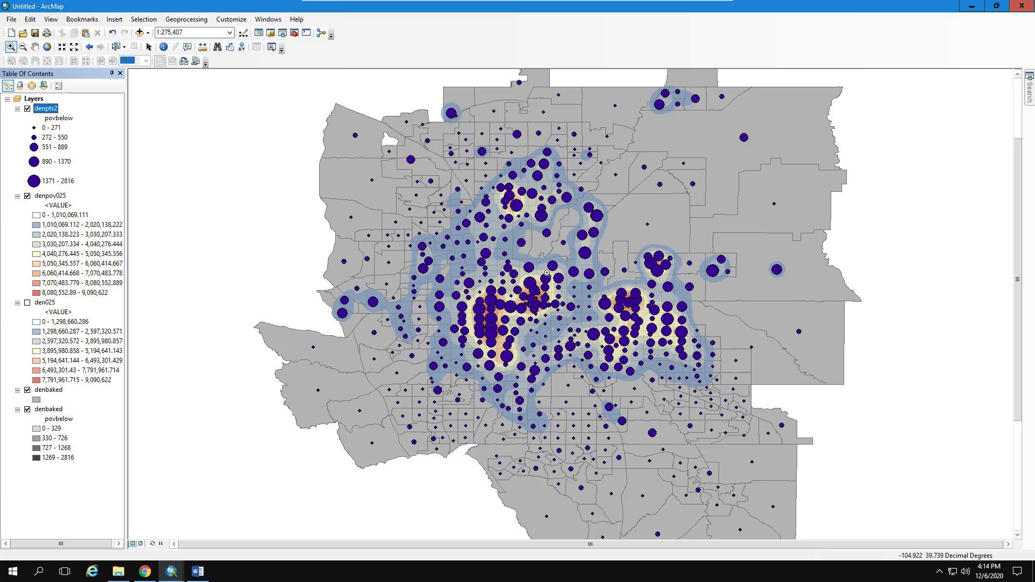